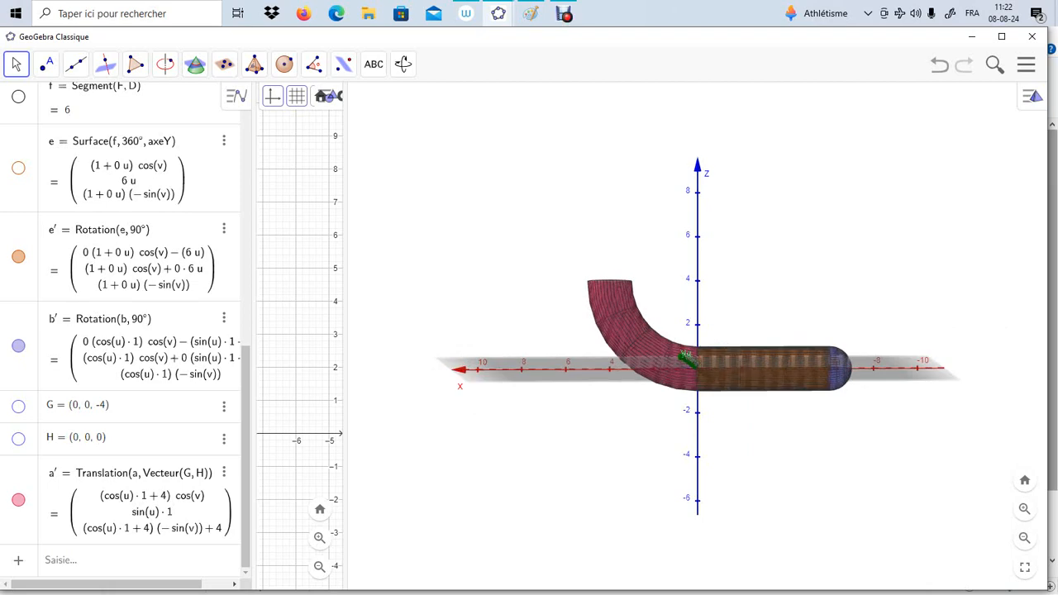
Check the stabiliser sketch in Paint, then switch to the GeoGebra window holding the reference construction and find segment g in its object list
click(531, 13)
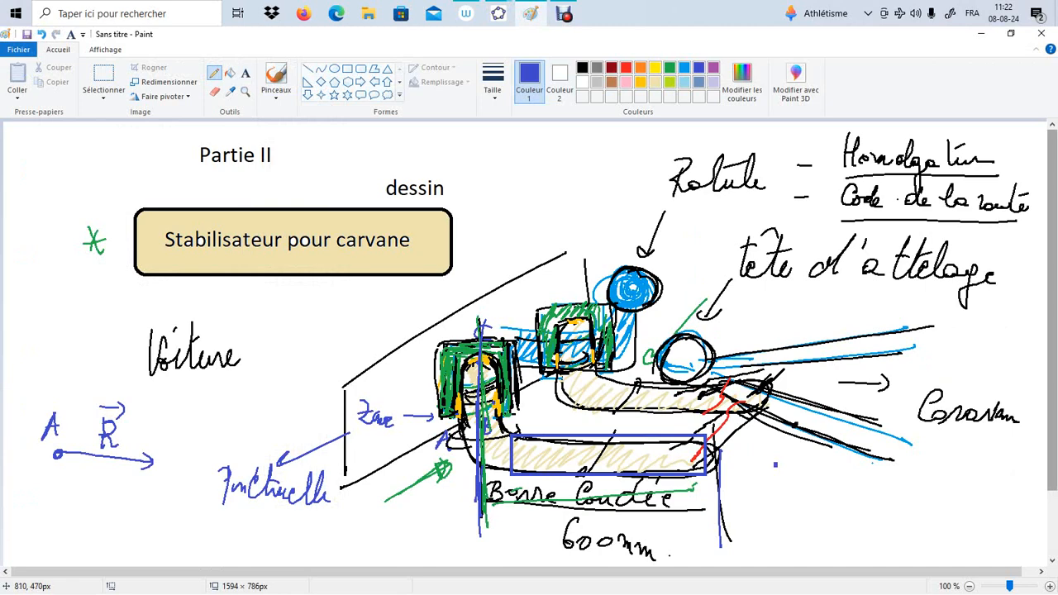
click(498, 13)
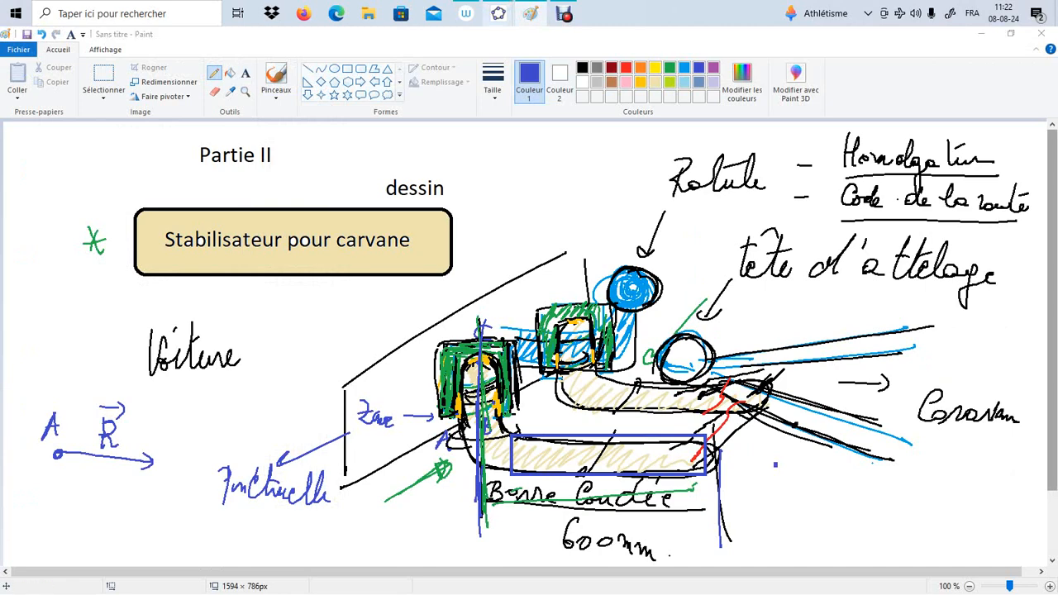
click(446, 81)
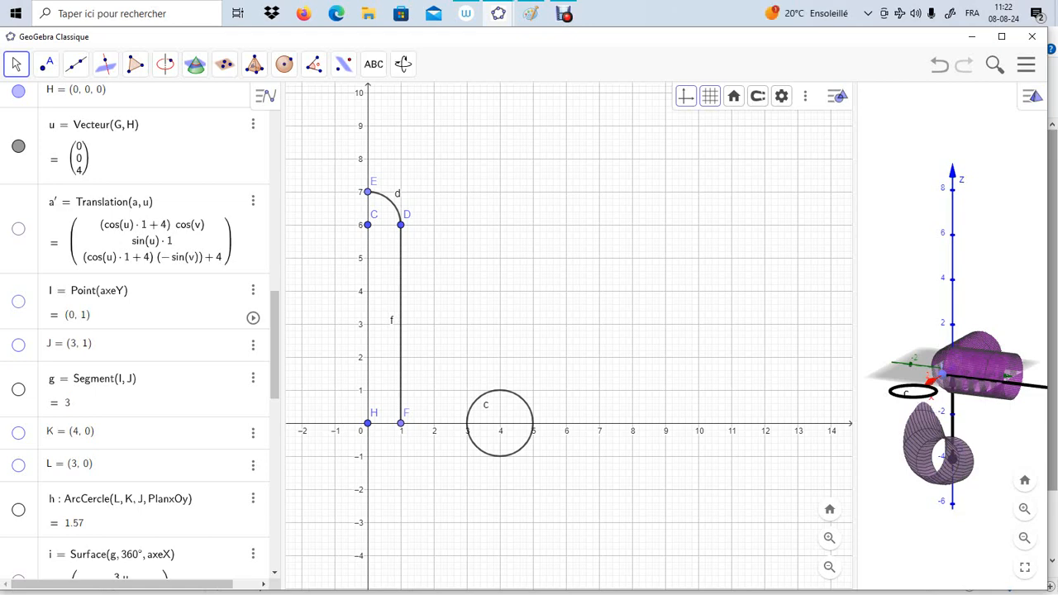
scroll(135, 330, down, 4)
scroll(134, 331, up, 5)
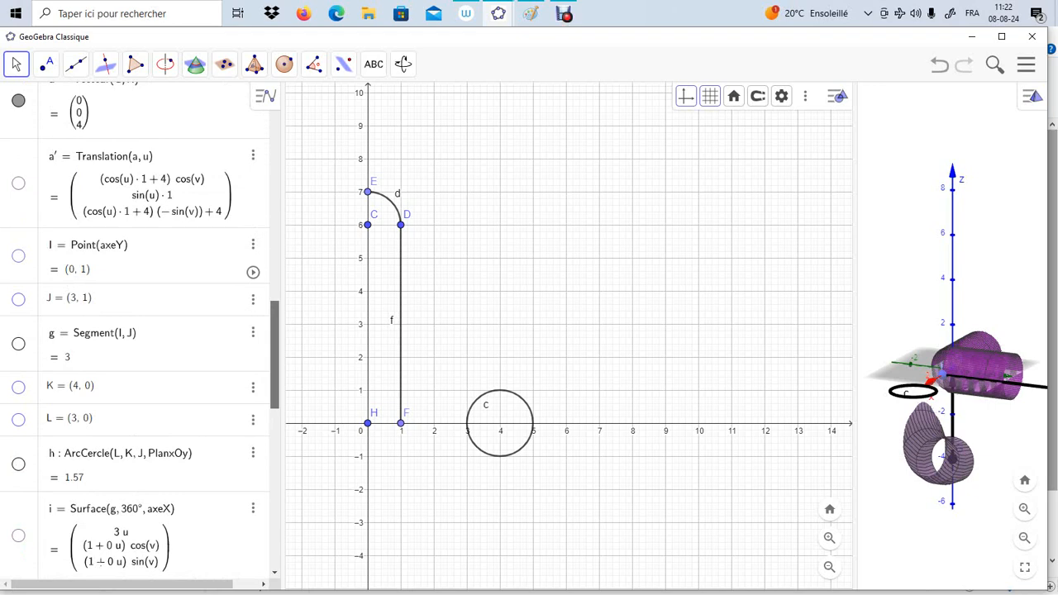
Show segment g, points I, J, K and L, and arc h in the reference construction
click(18, 343)
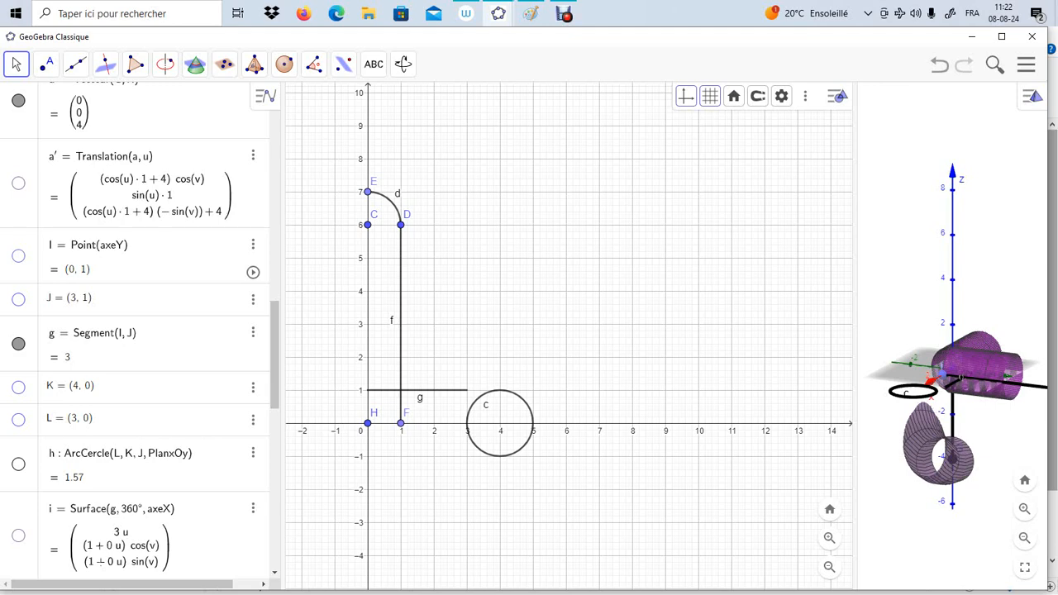
click(18, 299)
click(19, 255)
click(18, 386)
click(18, 420)
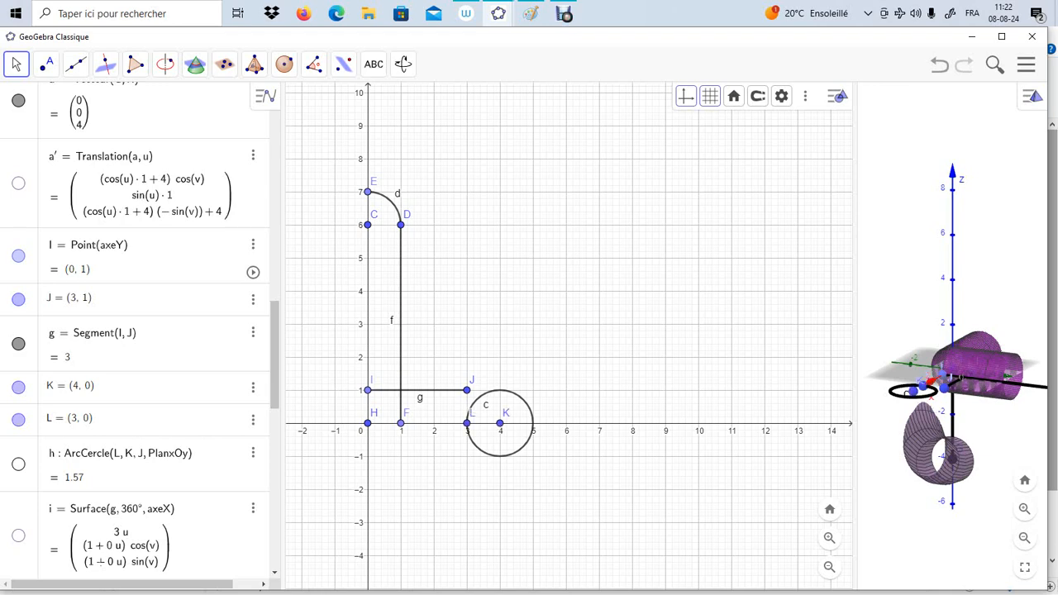
click(18, 465)
Switch to the GeoGebra window with the bent bar model and widen its 2D graphics view
click(498, 13)
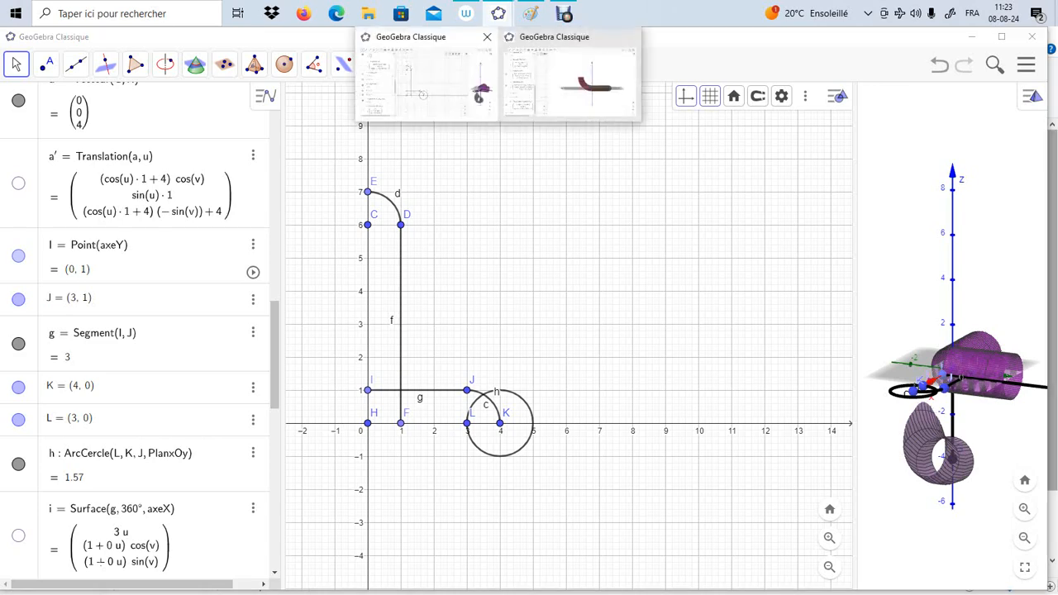
click(427, 78)
click(498, 13)
click(578, 75)
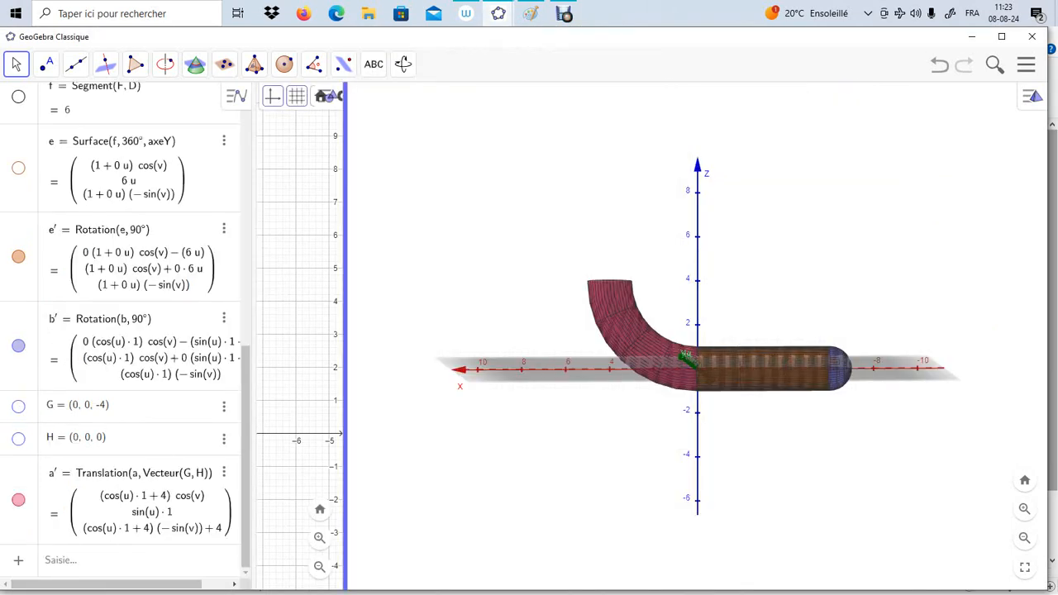
drag(347, 330, 740, 331)
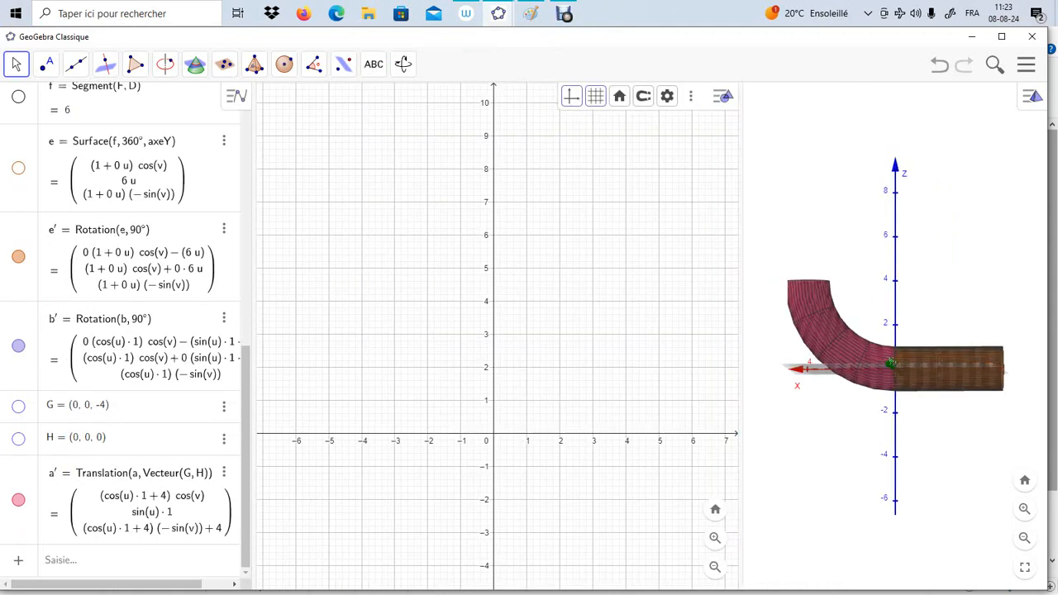
click(124, 560)
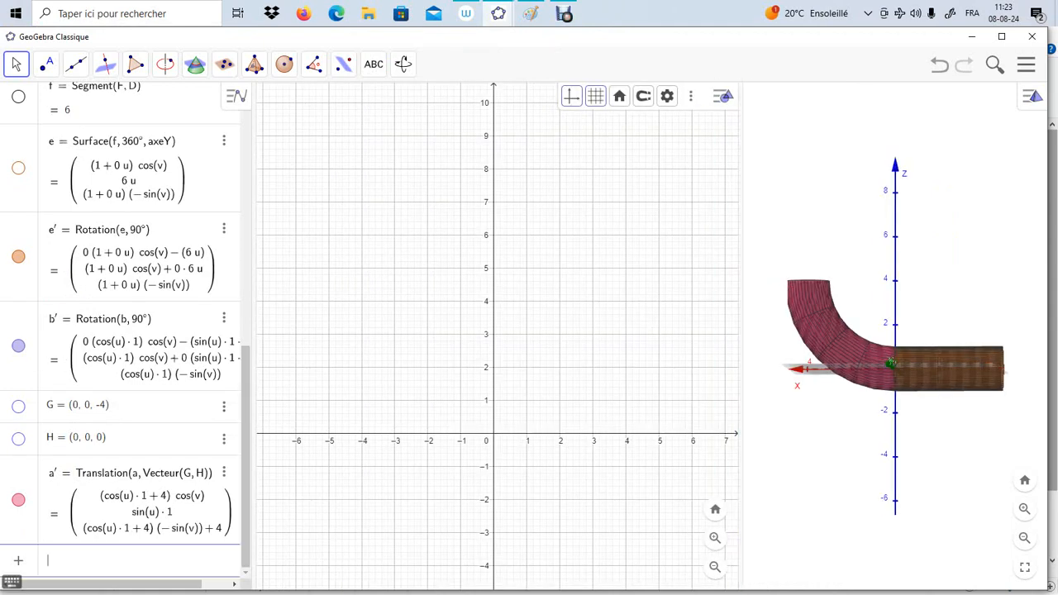
click(715, 567)
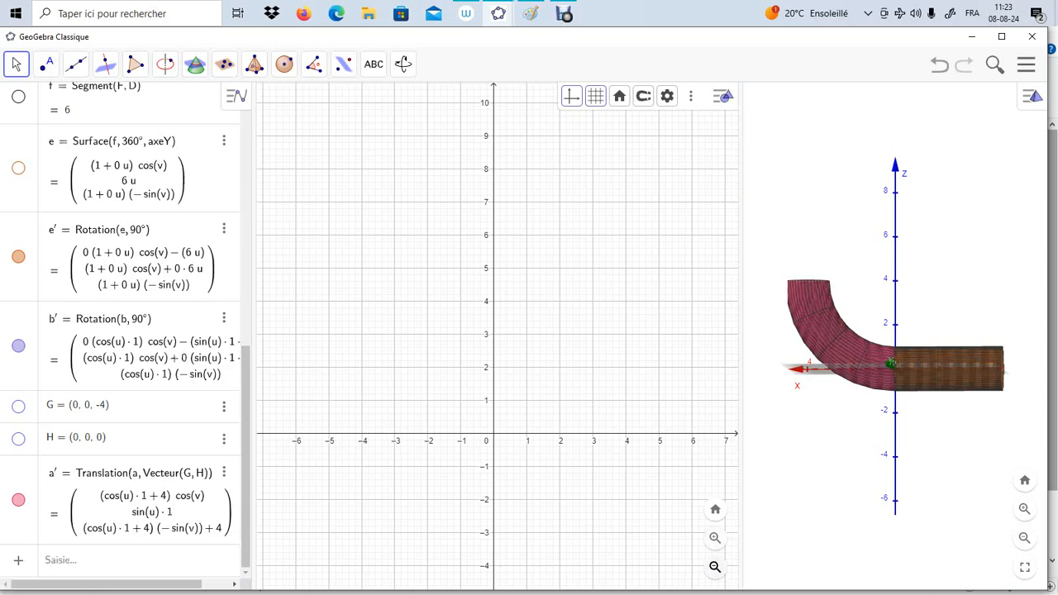
click(715, 567)
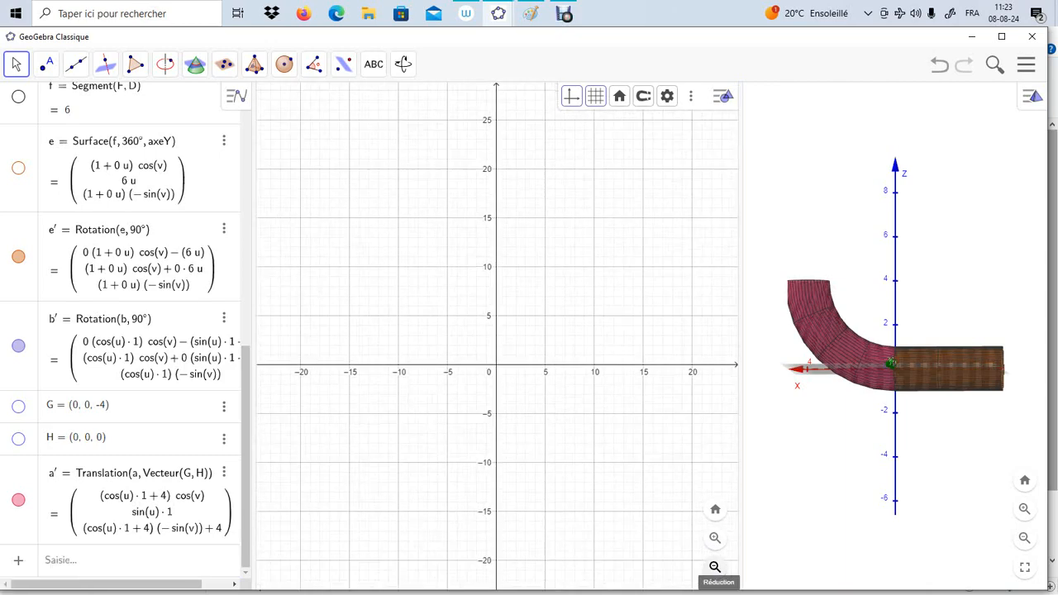
click(715, 567)
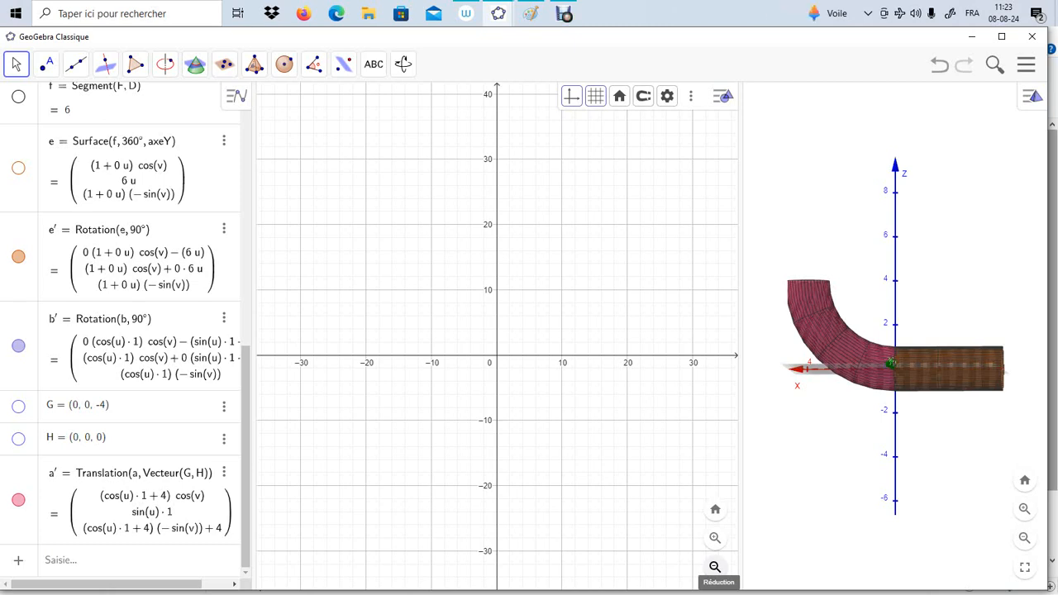
Add a point at (0, 1)
click(99, 561)
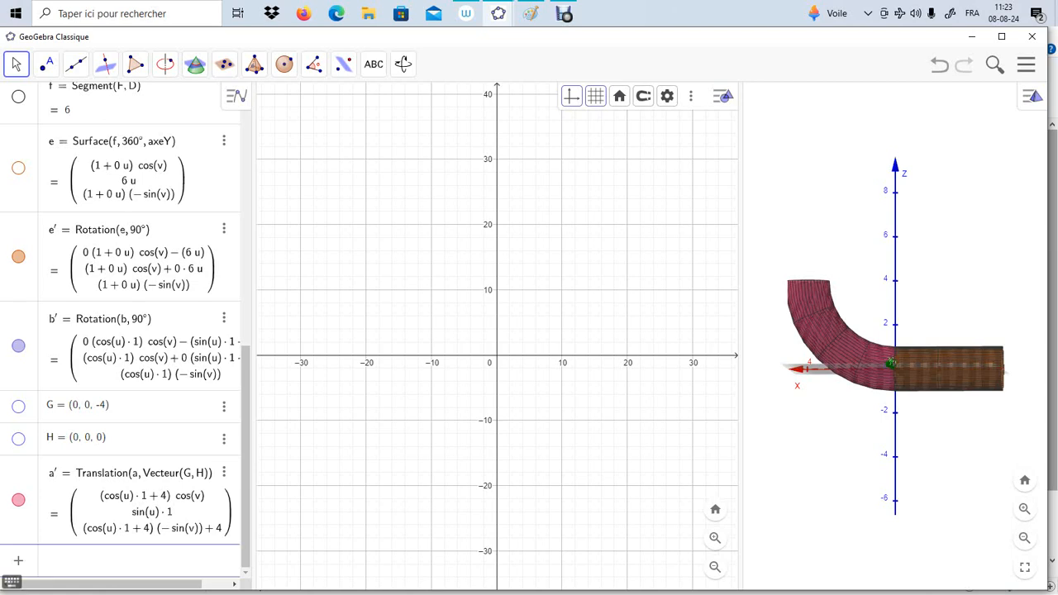
text((1,0))
key(Return)
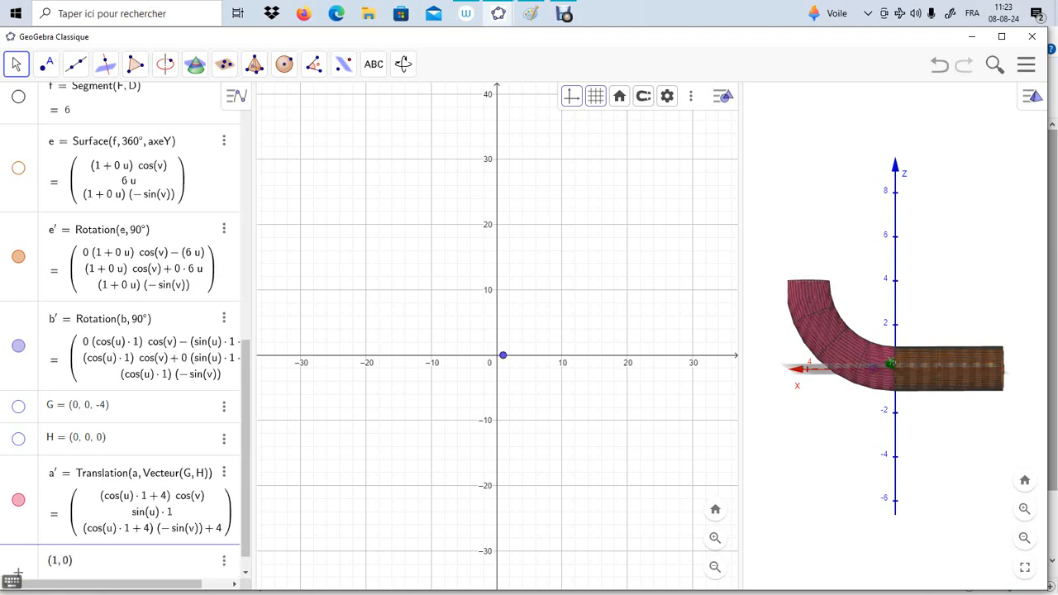
key(BackSpace)
key(BackSpace)
key(BackSpace)
text(0, 1)
key(Return)
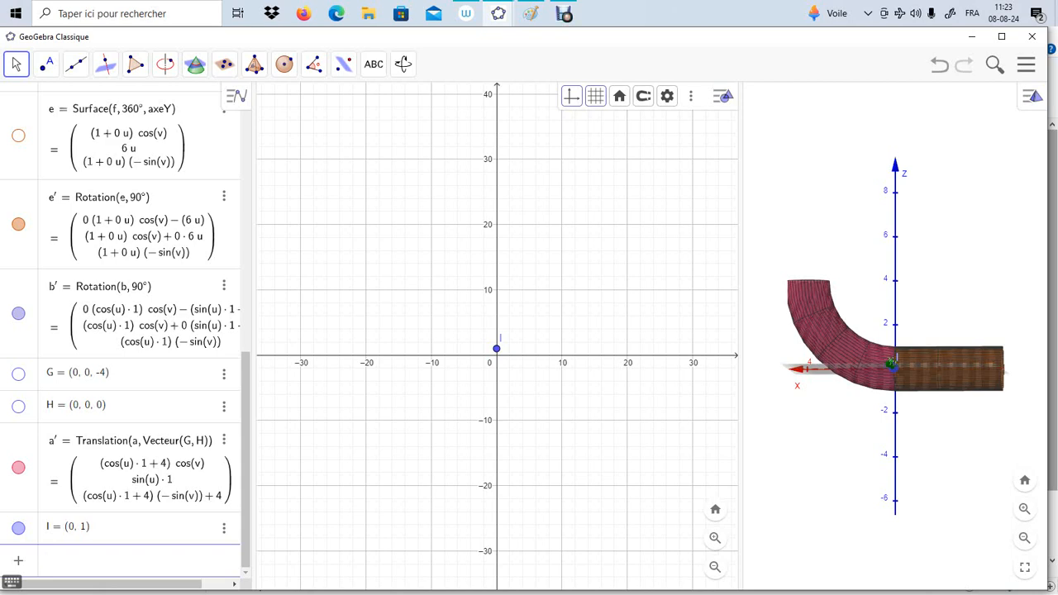
Add two points at (15, 1) and (15, 0)
text((15, 1)
key(Return)
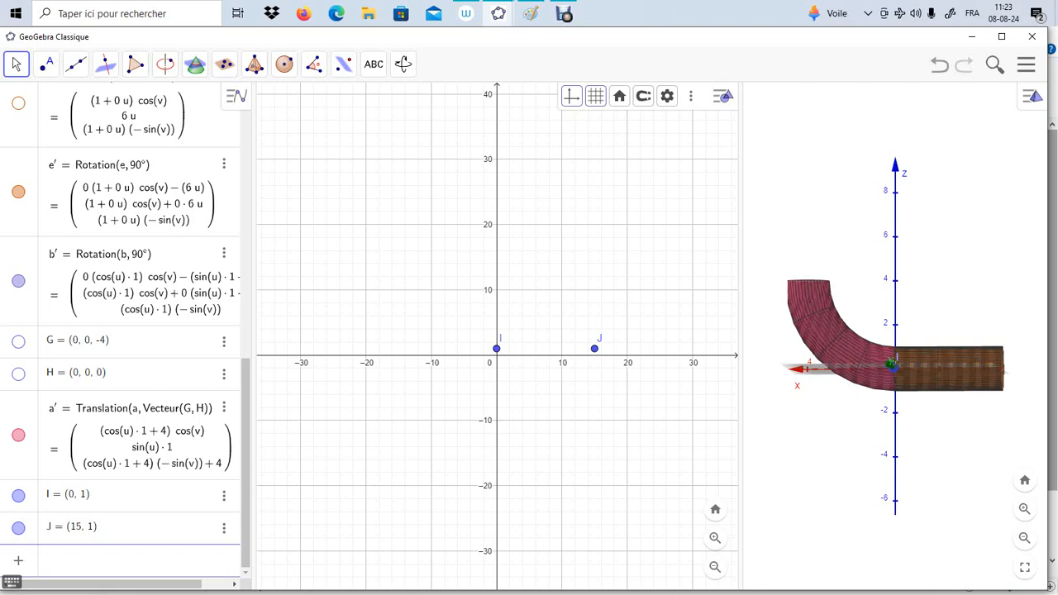
text((15,0)
key(Return)
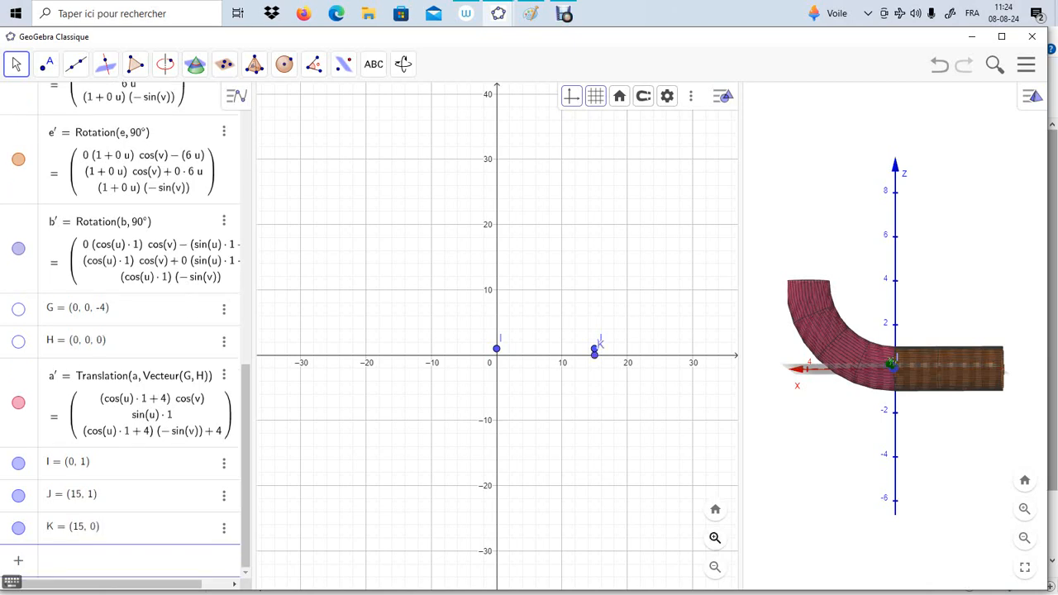
click(715, 538)
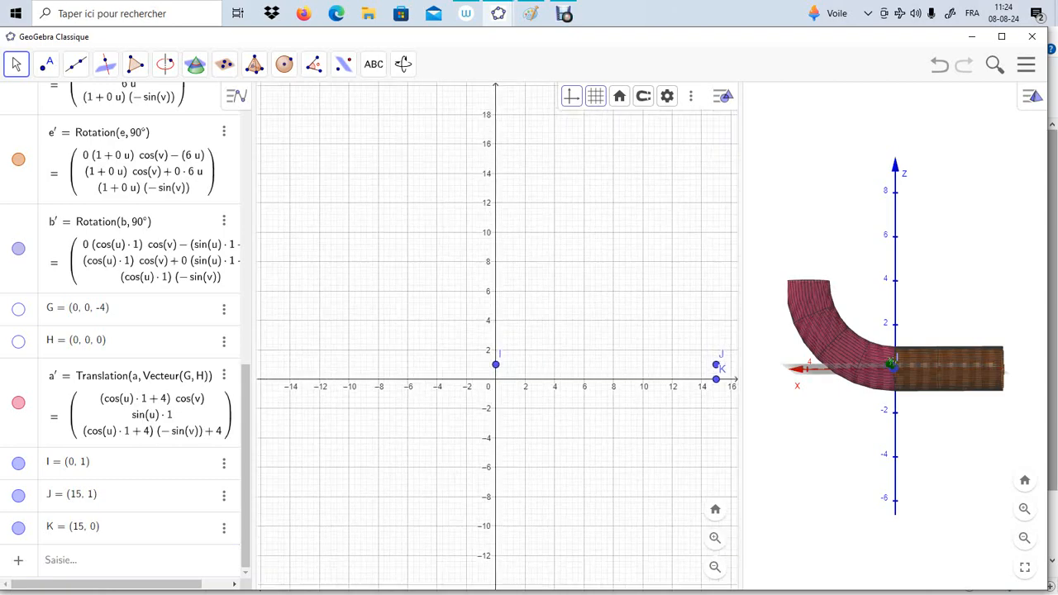
click(16, 65)
click(42, 102)
drag(571, 314, 340, 354)
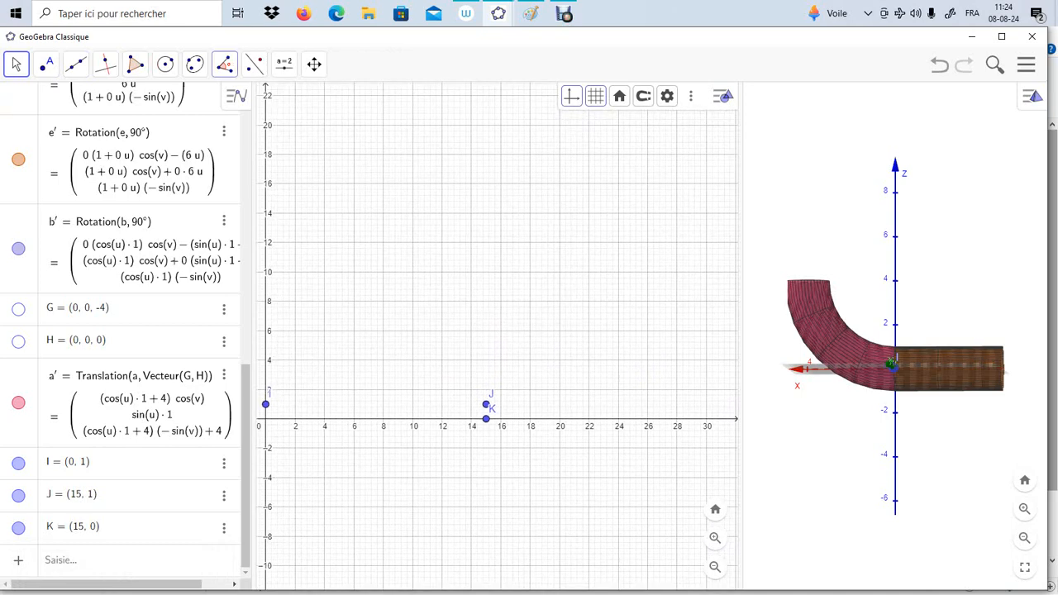
click(166, 64)
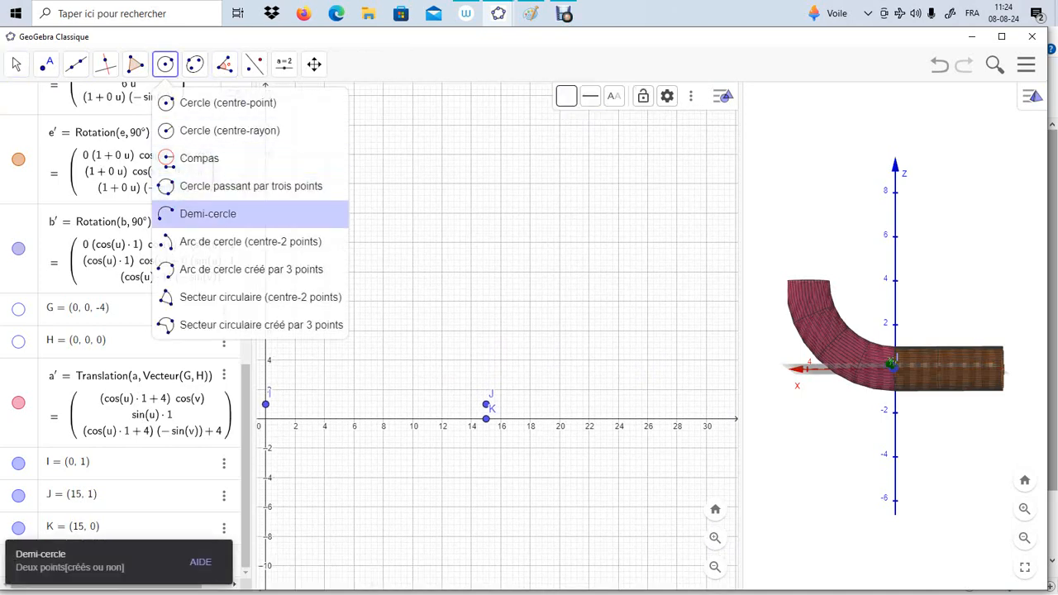
click(251, 241)
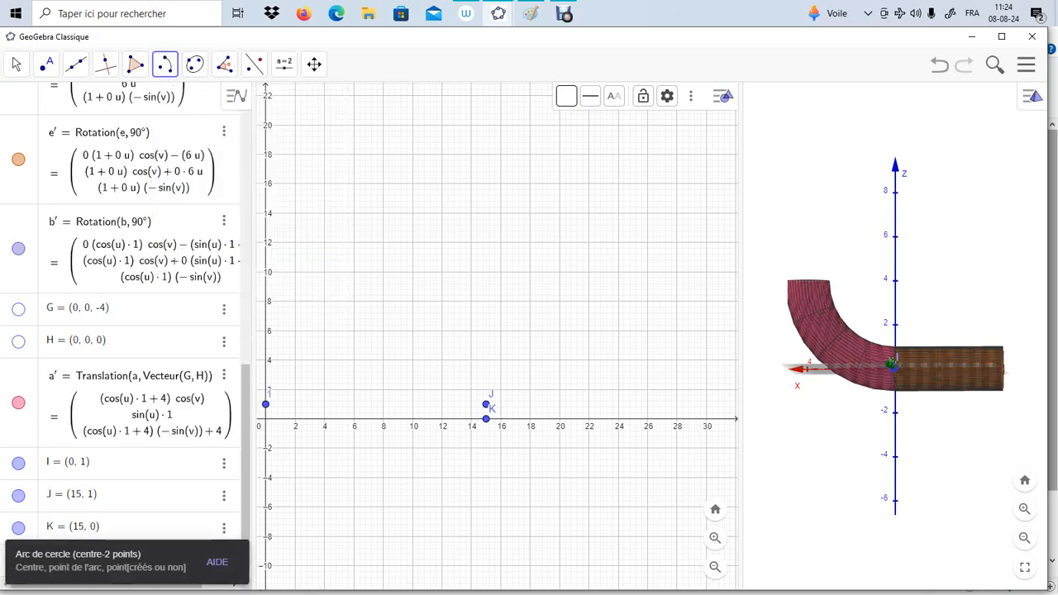
click(486, 419)
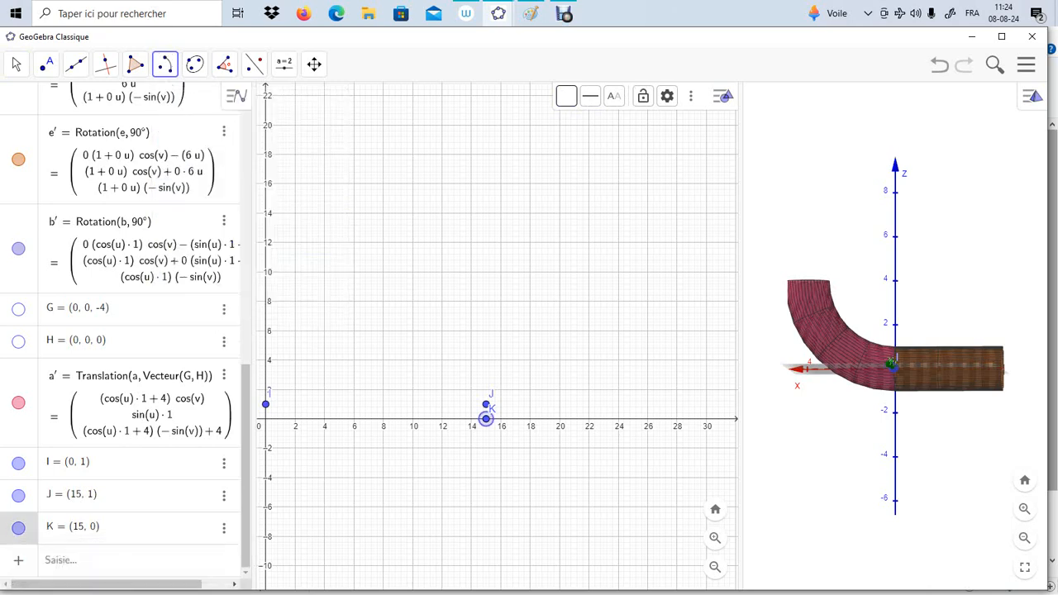
click(486, 404)
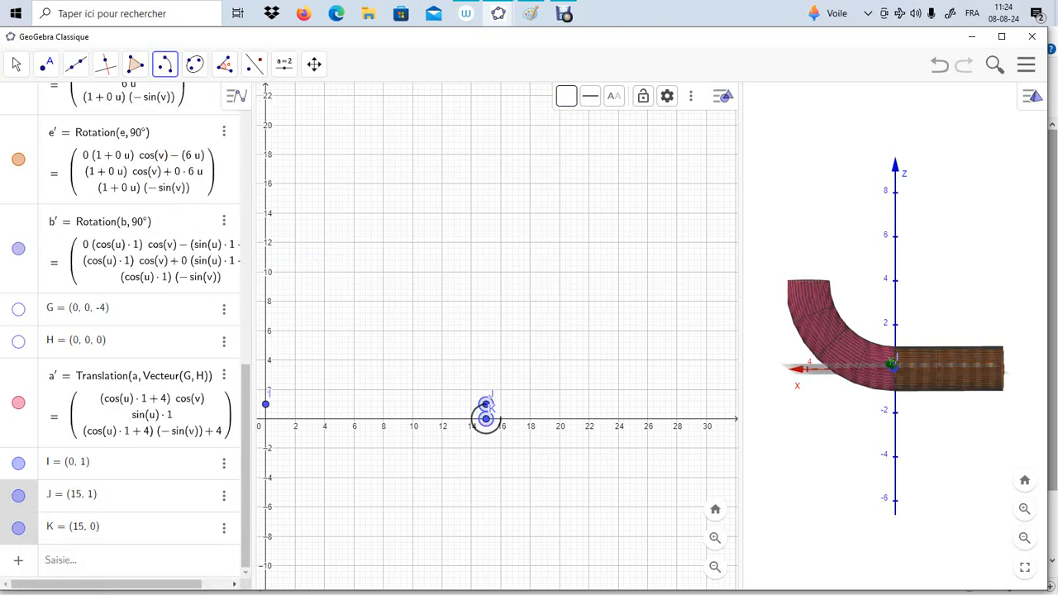
key(Escape)
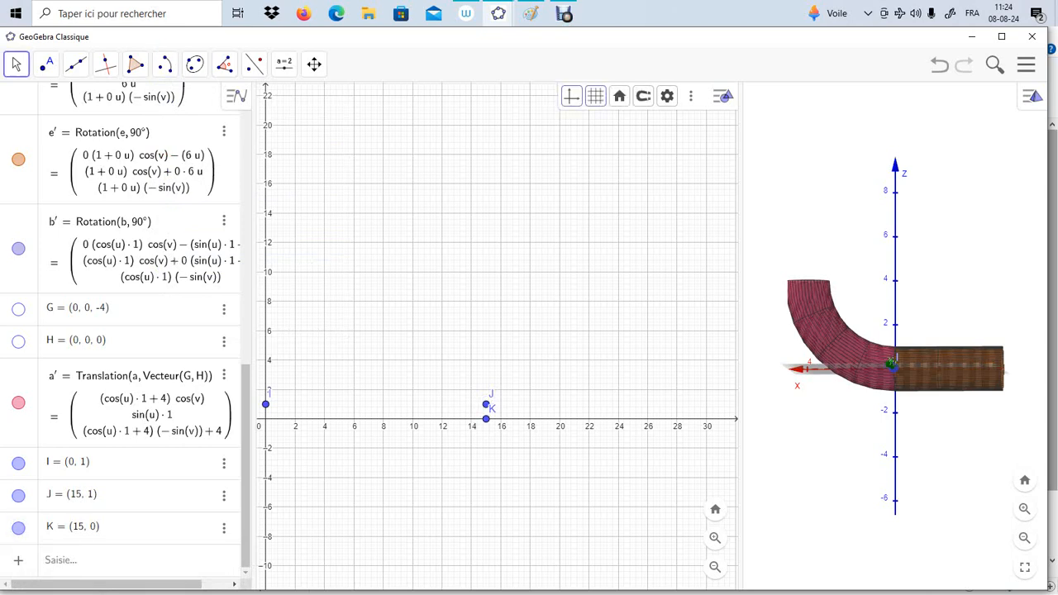
click(486, 419)
key(Escape)
click(486, 404)
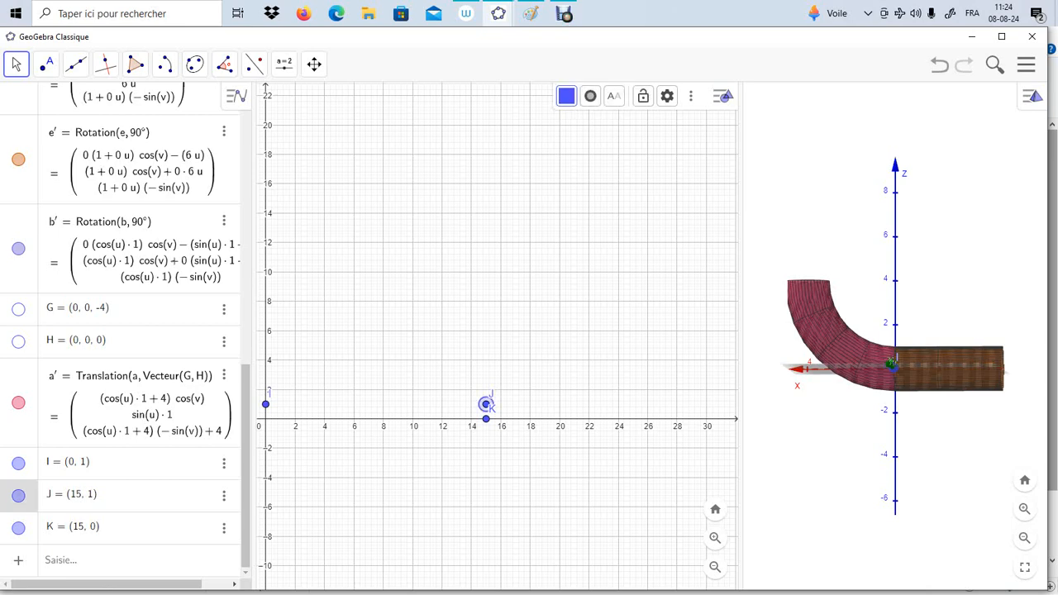
Draw a circular arc centred on point K, from (16, 0) on the x-axis to point J
click(164, 63)
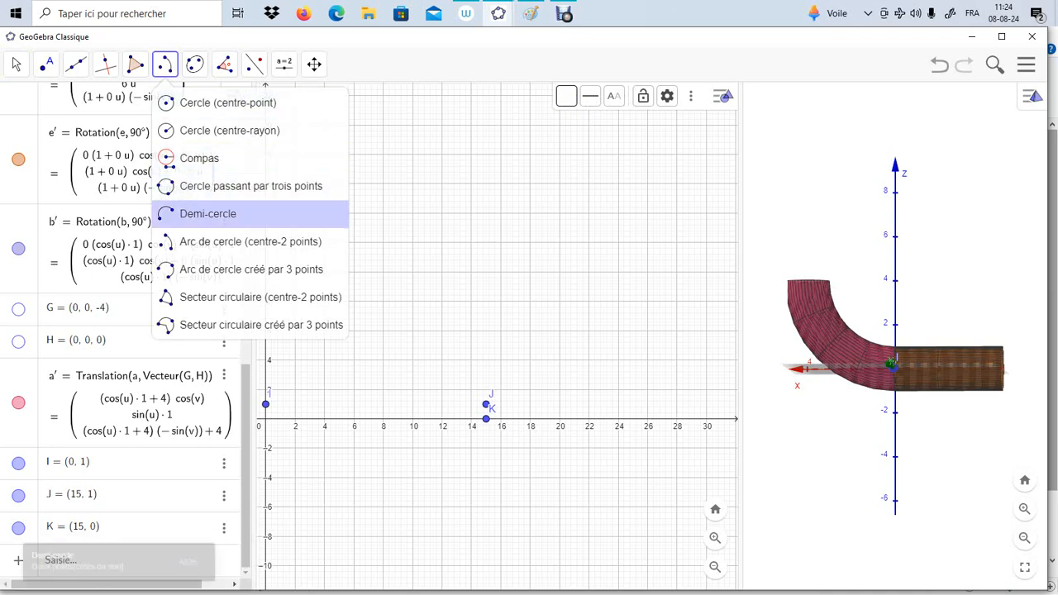
click(239, 241)
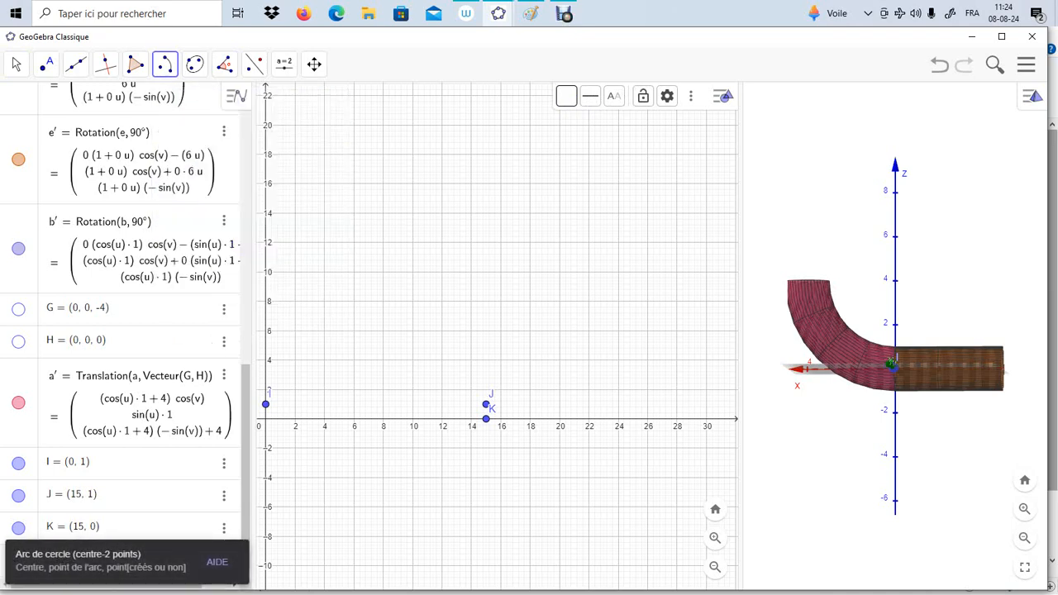
click(486, 419)
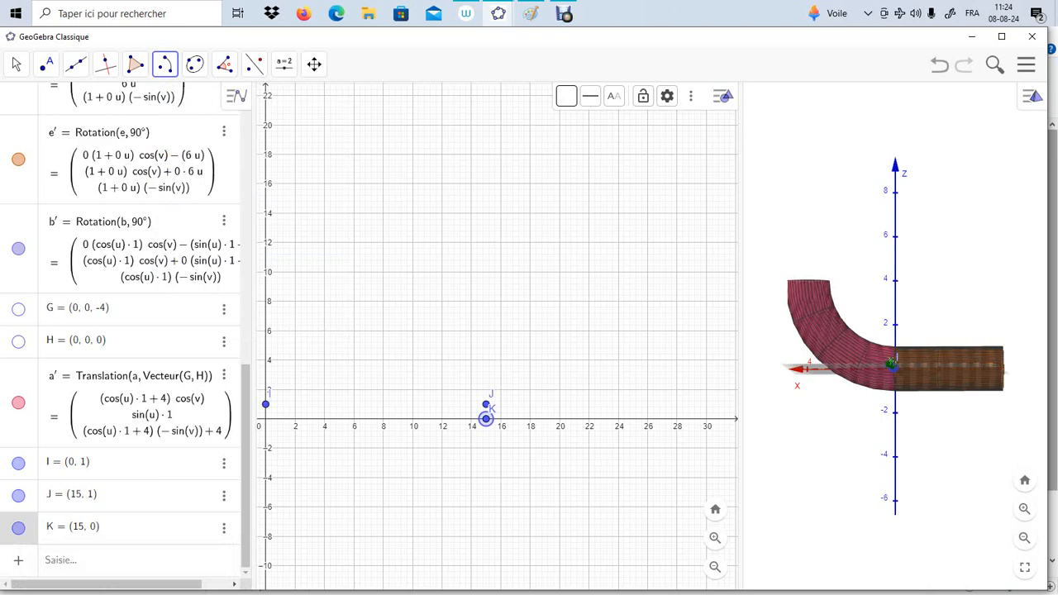
click(500, 419)
click(486, 404)
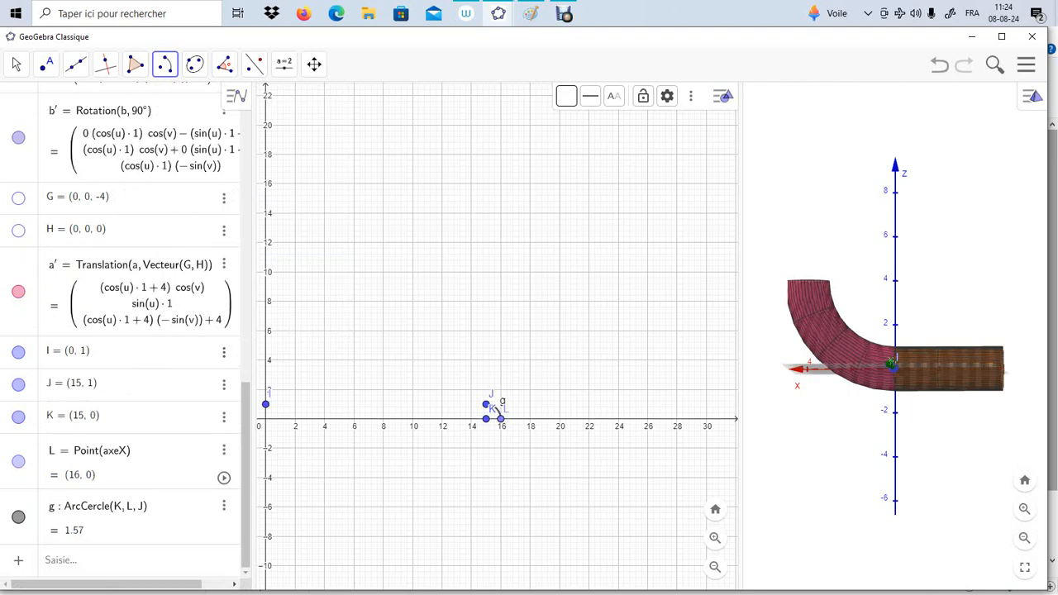
key(Escape)
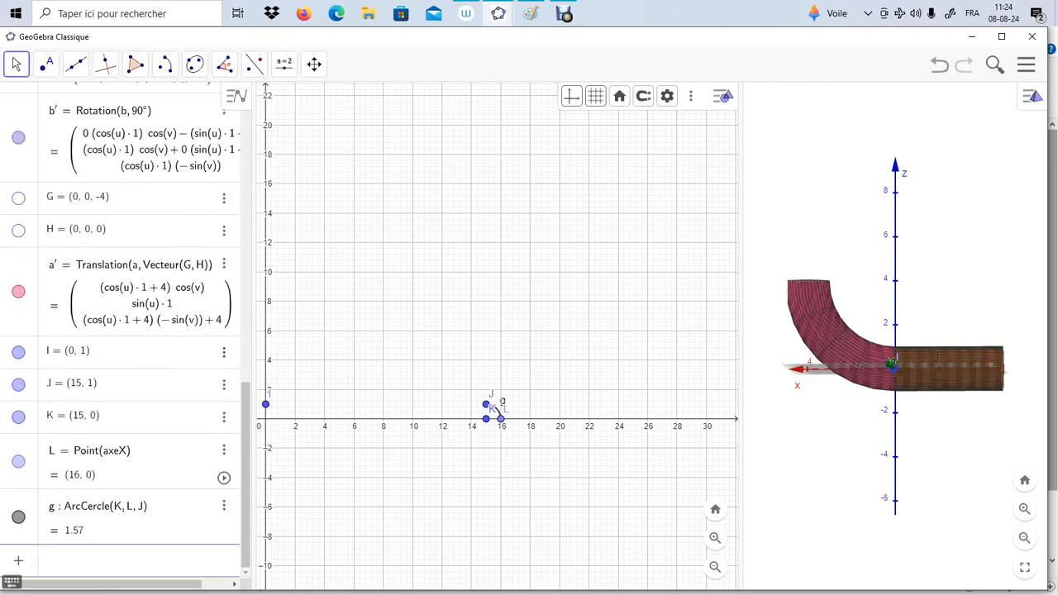
Create the segment joining points I and J
text(segm)
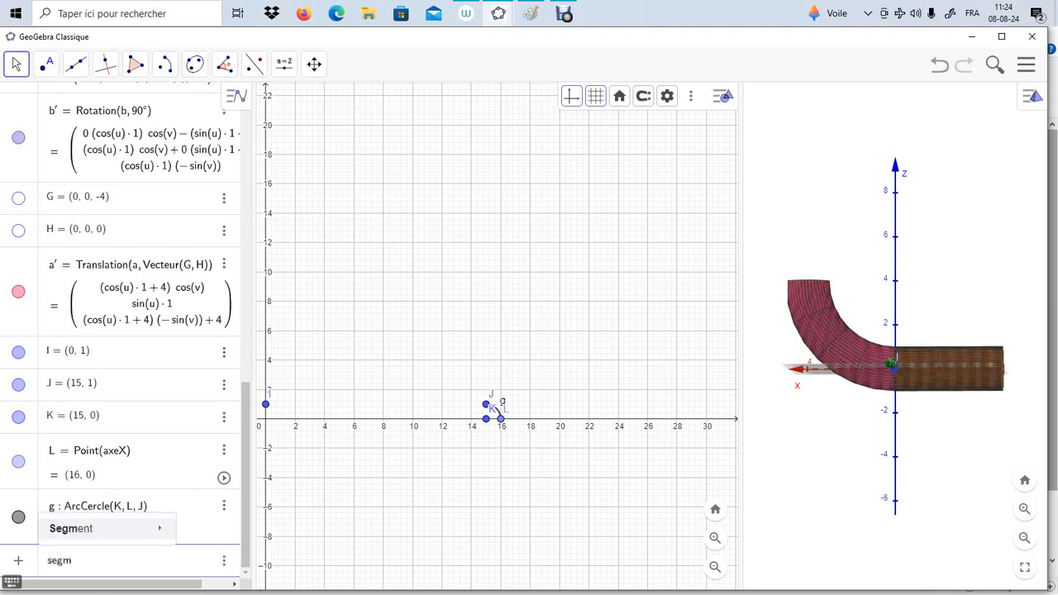
text(ent(I,J)
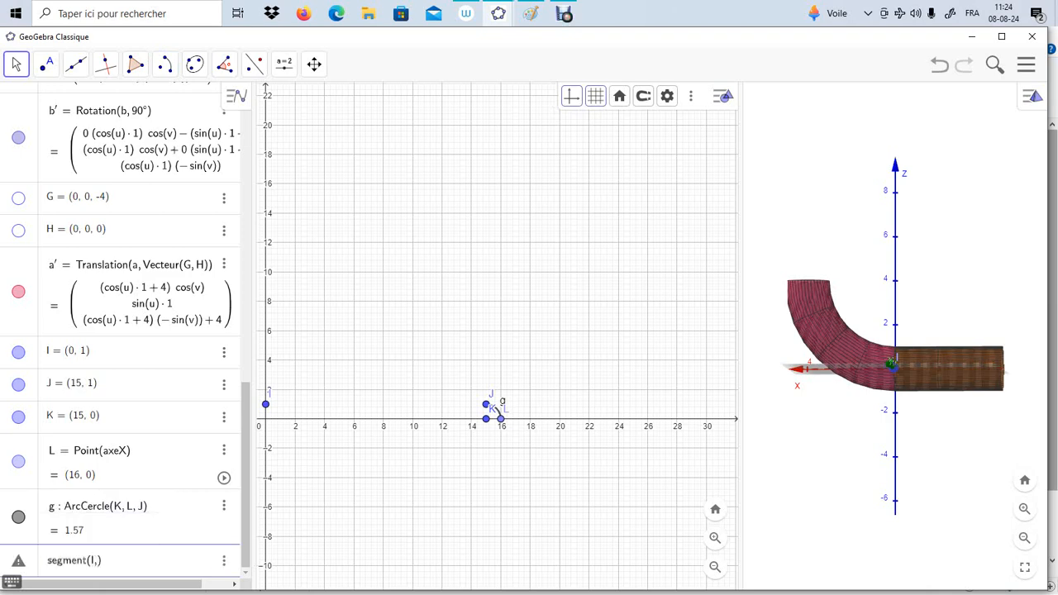
key(Return)
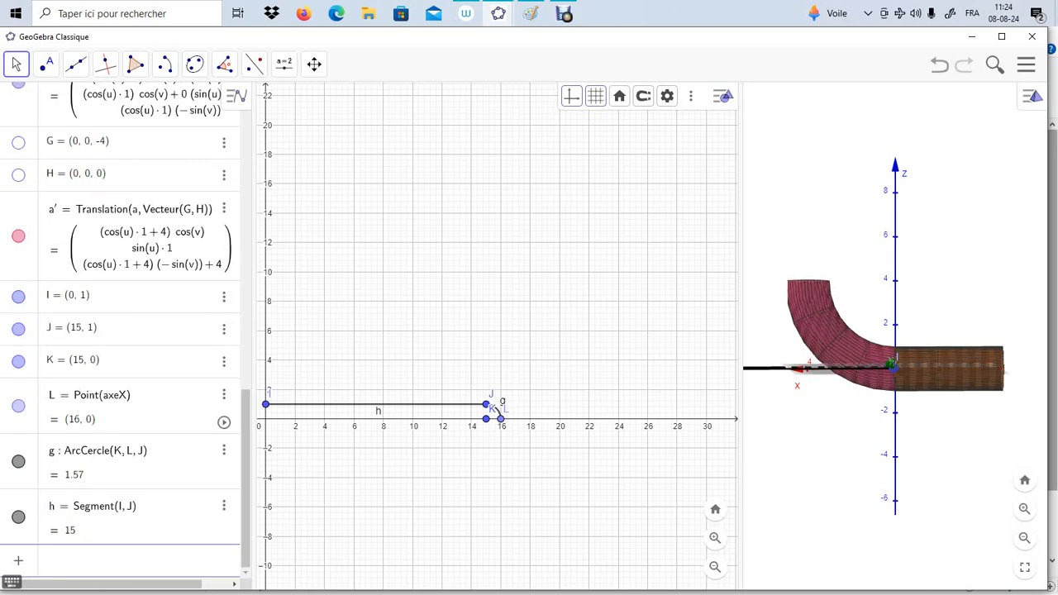
click(1024, 537)
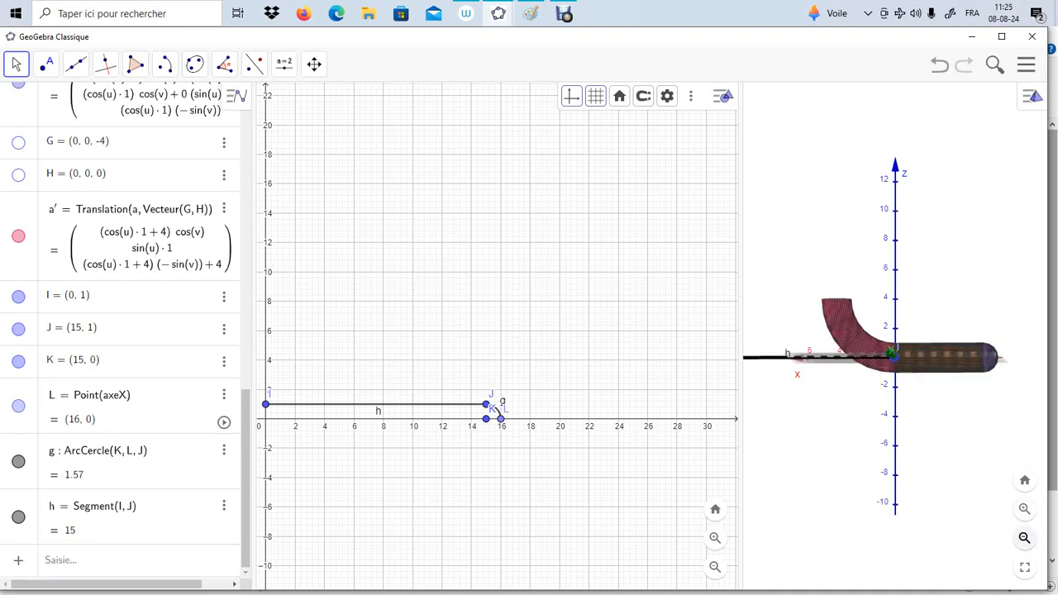
Enlarge the 3D view and tilt it to examine the segment and arc profile beside the bent bar
click(1024, 538)
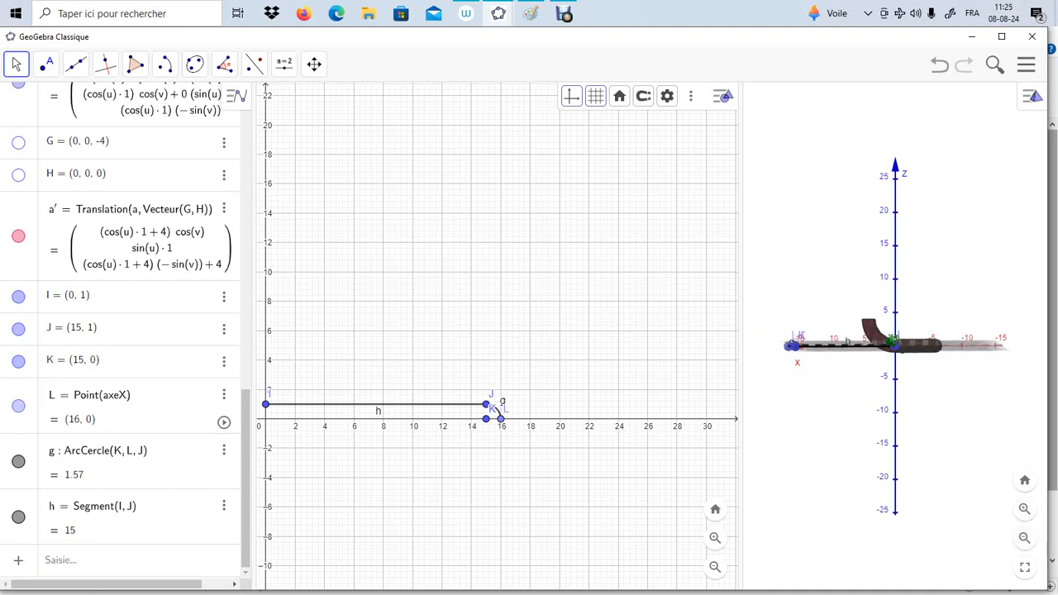
drag(740, 331, 439, 330)
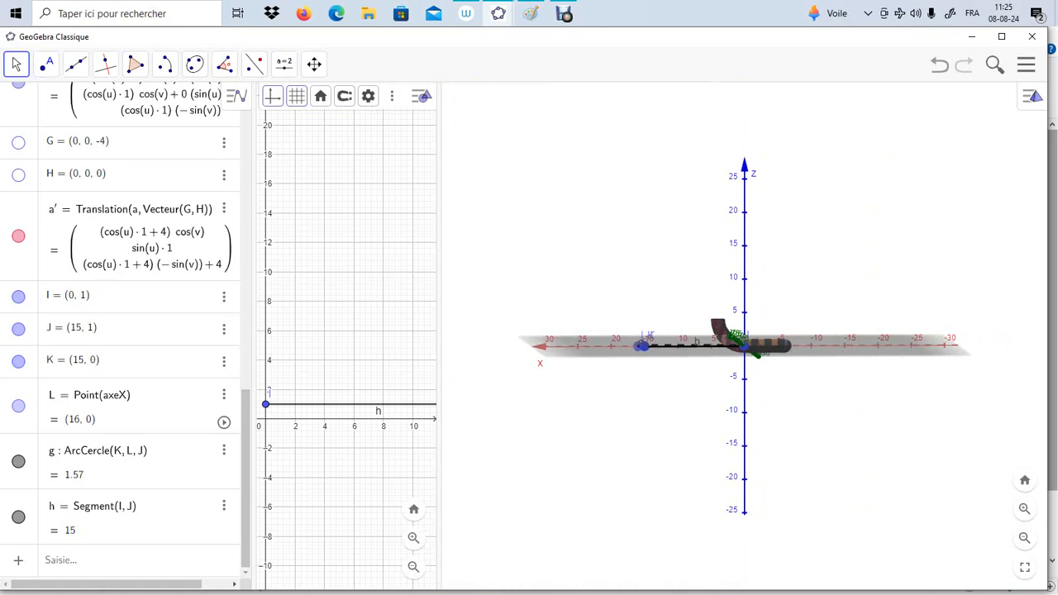
click(16, 64)
mouse_move(17, 65)
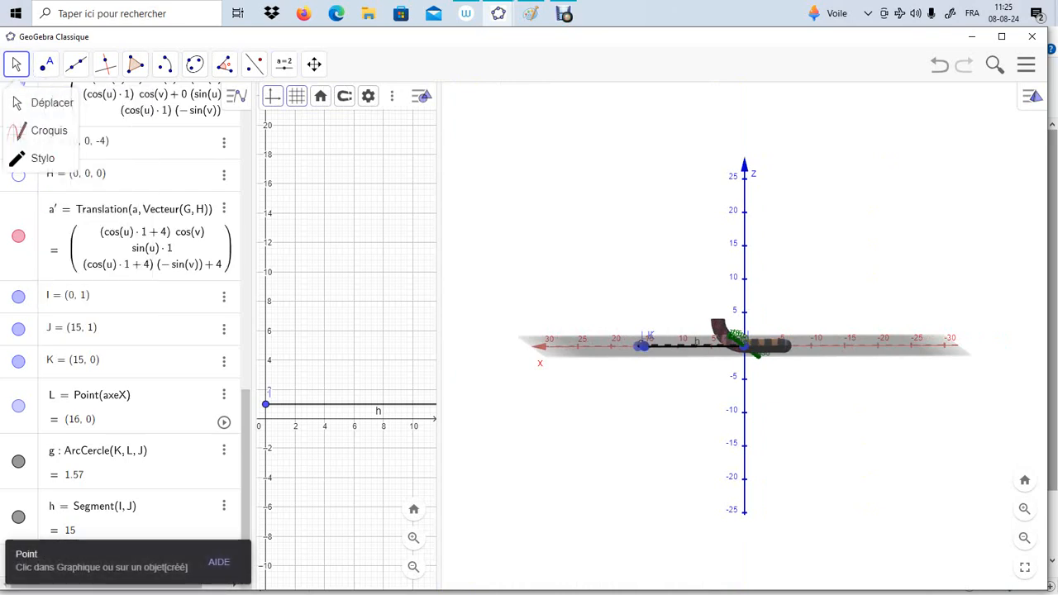
click(49, 103)
click(16, 64)
click(46, 103)
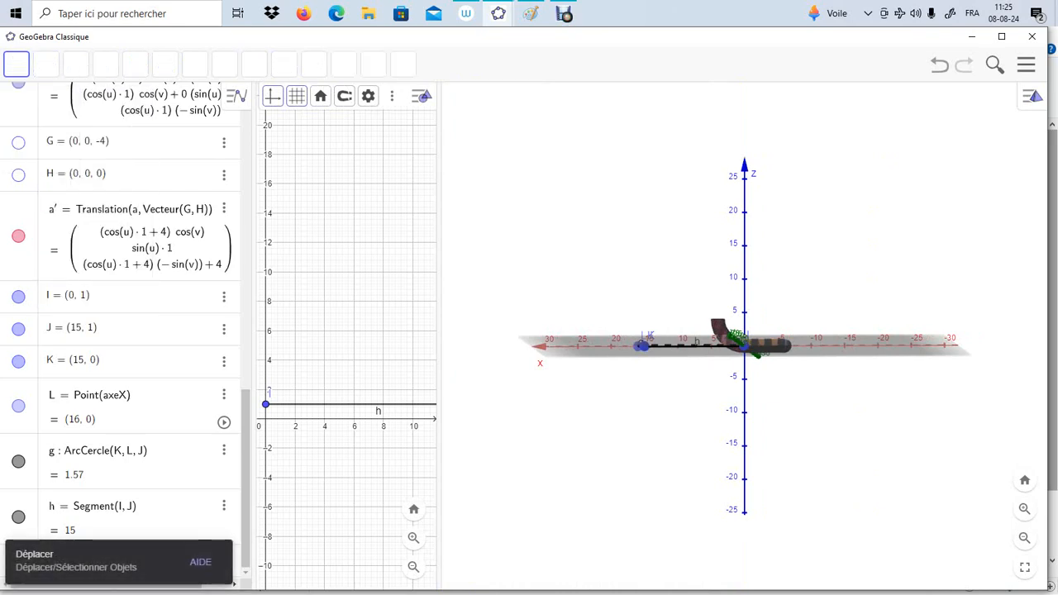
drag(826, 248, 827, 372)
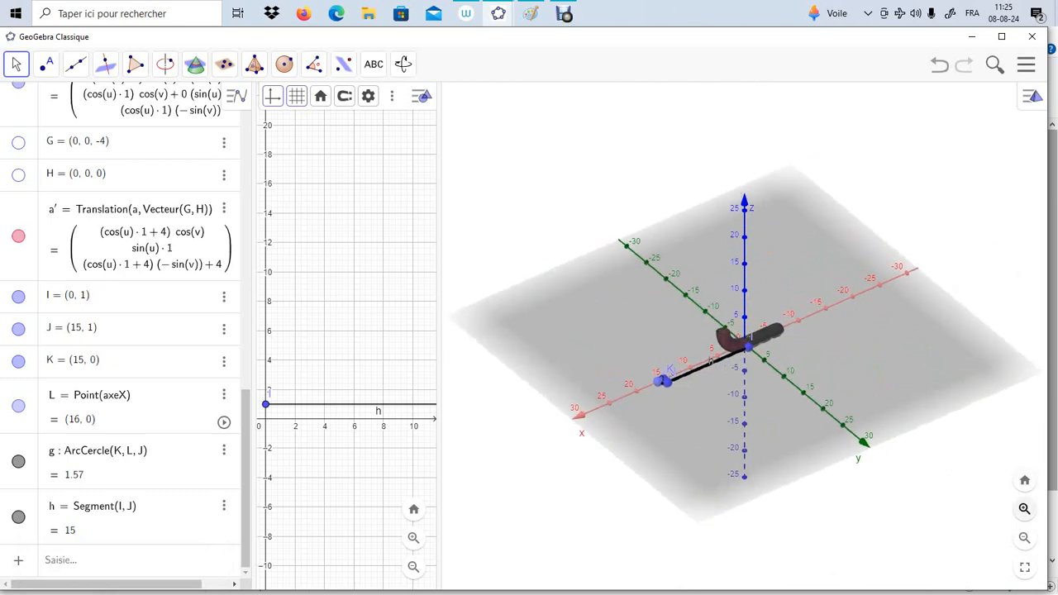
click(1025, 509)
click(1025, 509)
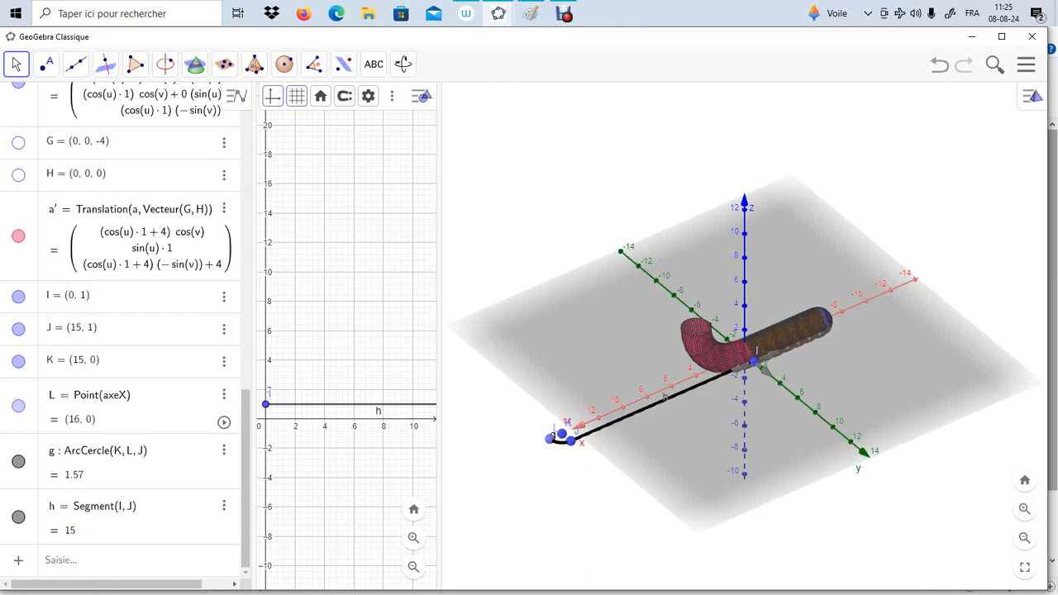
Switch to the other GeoGebra window with the example model and examine its tubes in an enlarged 3D view
mouse_move(498, 13)
click(486, 38)
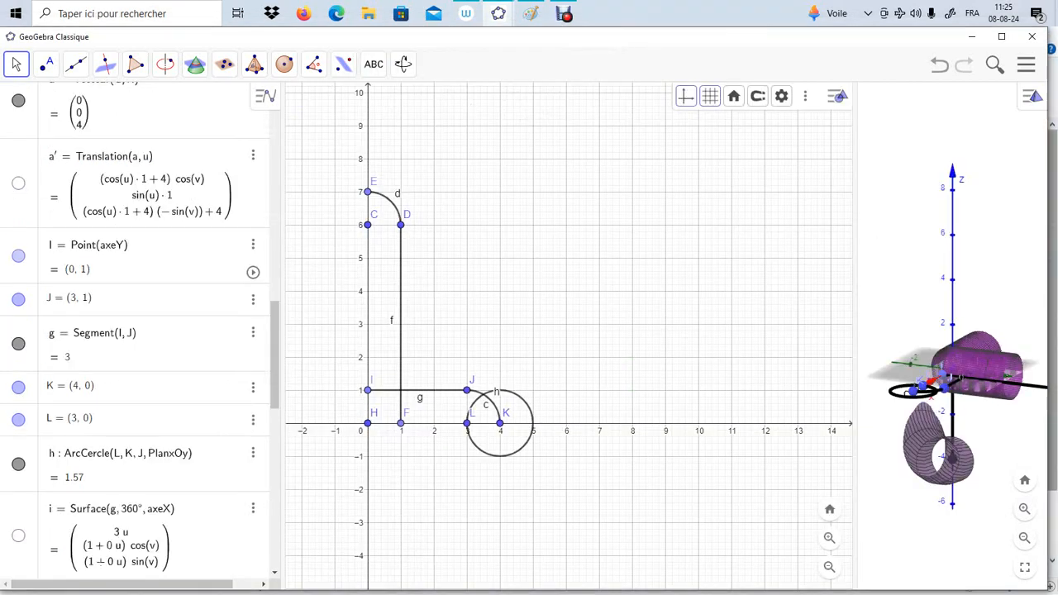
scroll(136, 331, down, 5)
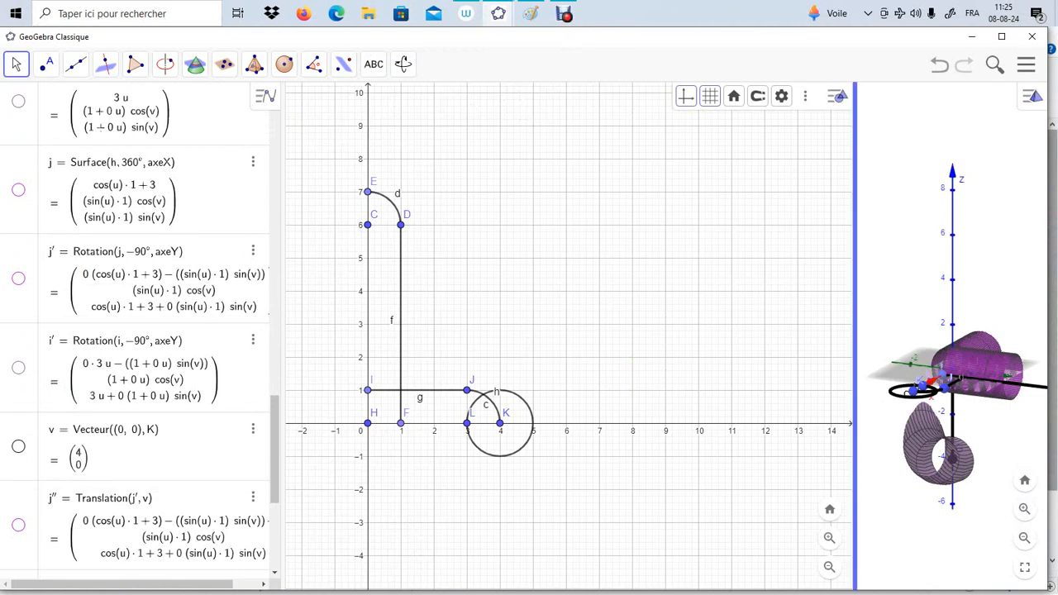
drag(855, 330, 496, 331)
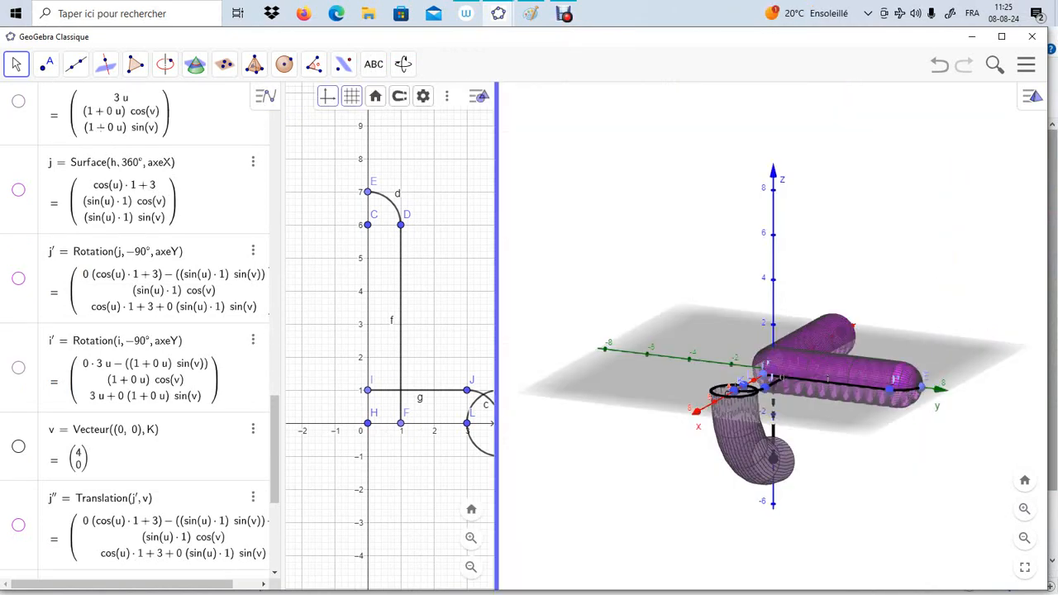
drag(496, 423, 285, 423)
scroll(136, 331, up, 5)
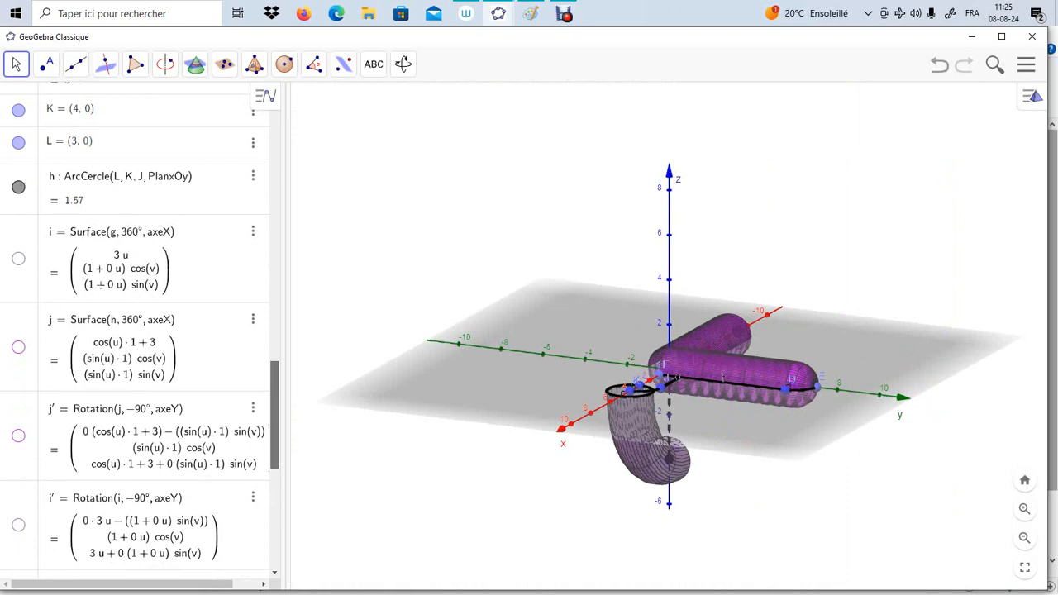
drag(463, 413, 653, 455)
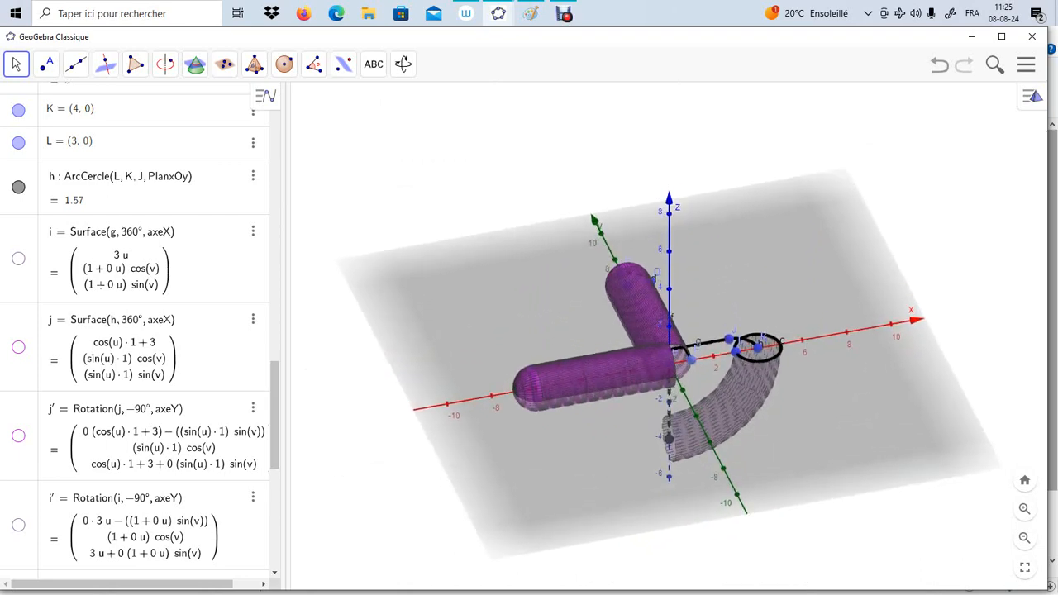
Show the translated bend surface a′ in the example model
scroll(137, 330, up, 10)
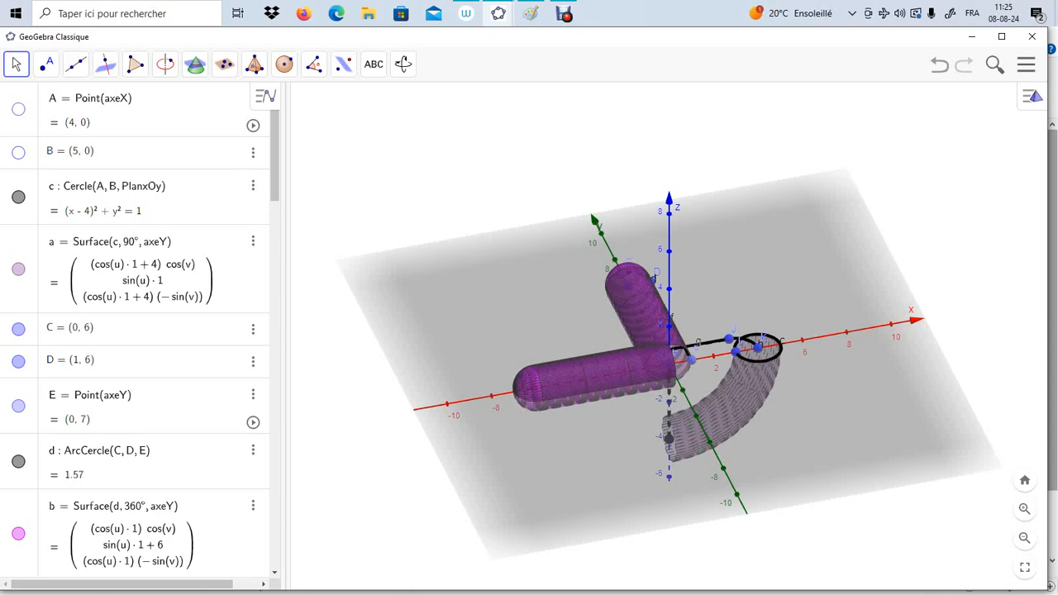
scroll(140, 330, down, 5)
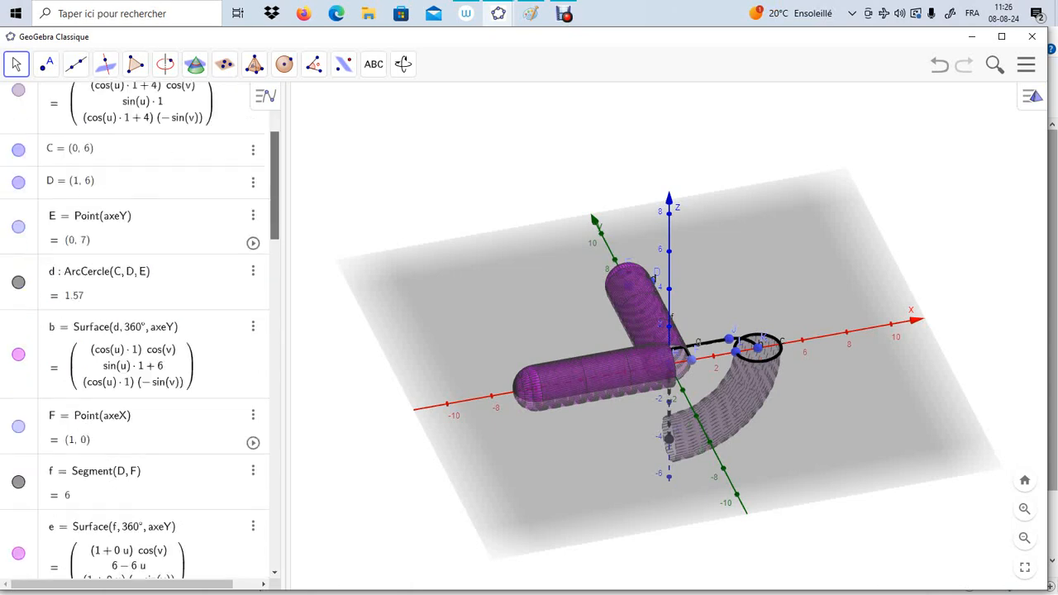
scroll(140, 331, down, 4)
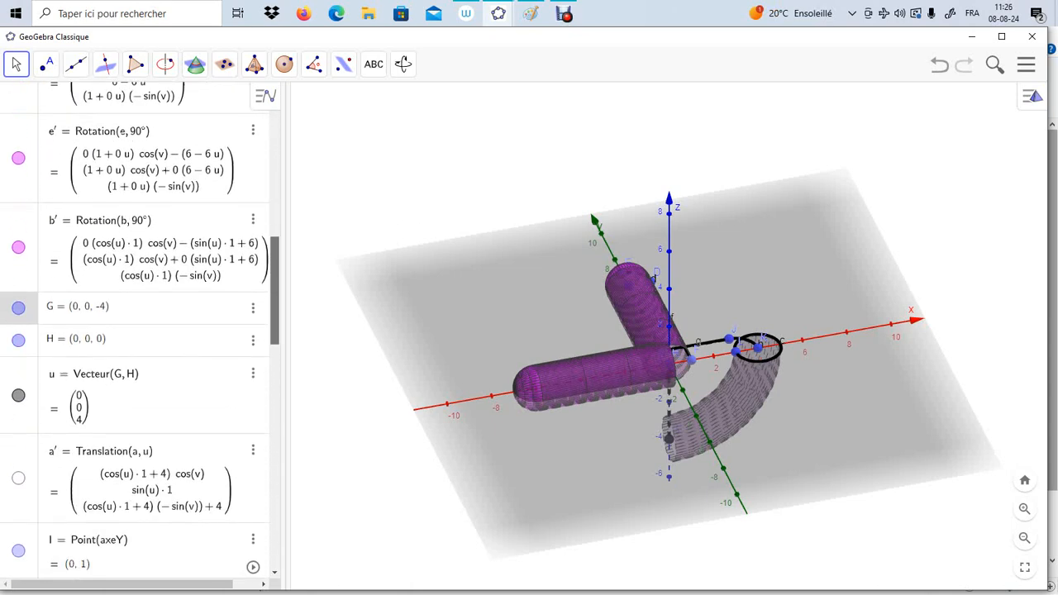
scroll(141, 331, down, 2)
scroll(141, 331, down, 1)
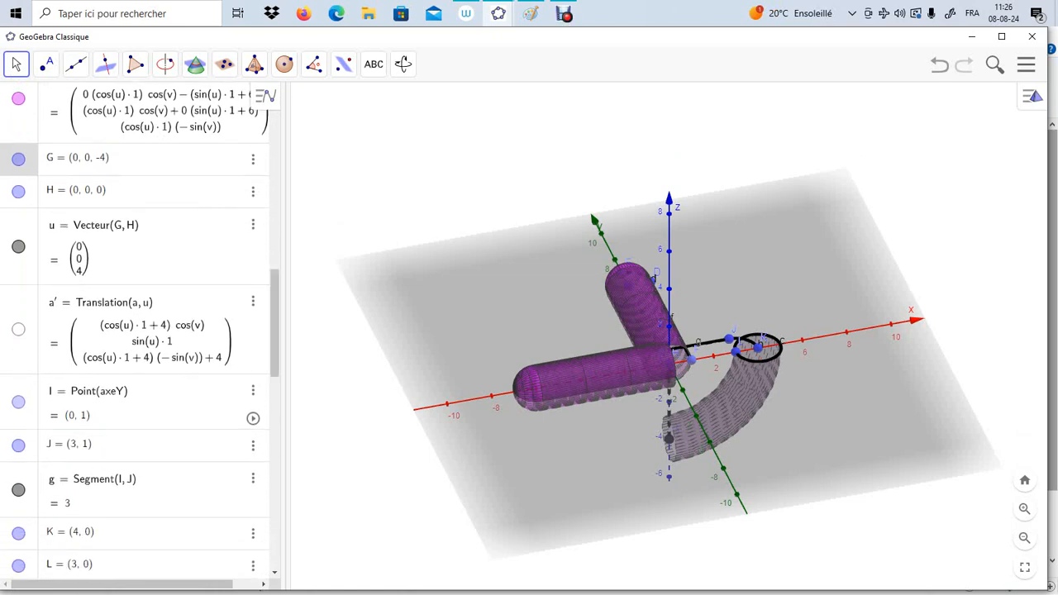
click(18, 329)
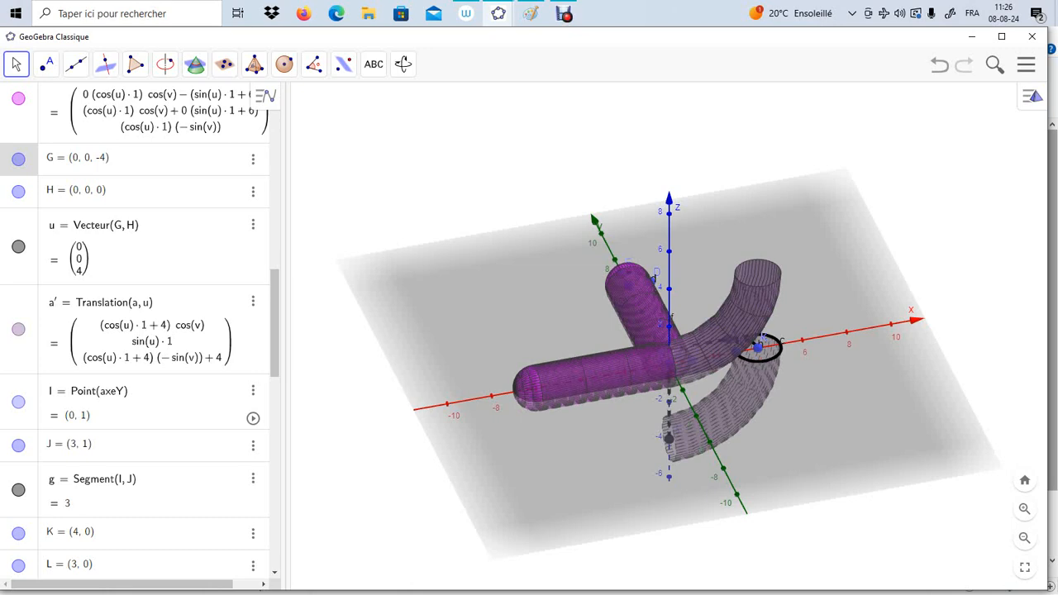
Hide circle c and the original bend surface a
scroll(136, 330, up, 15)
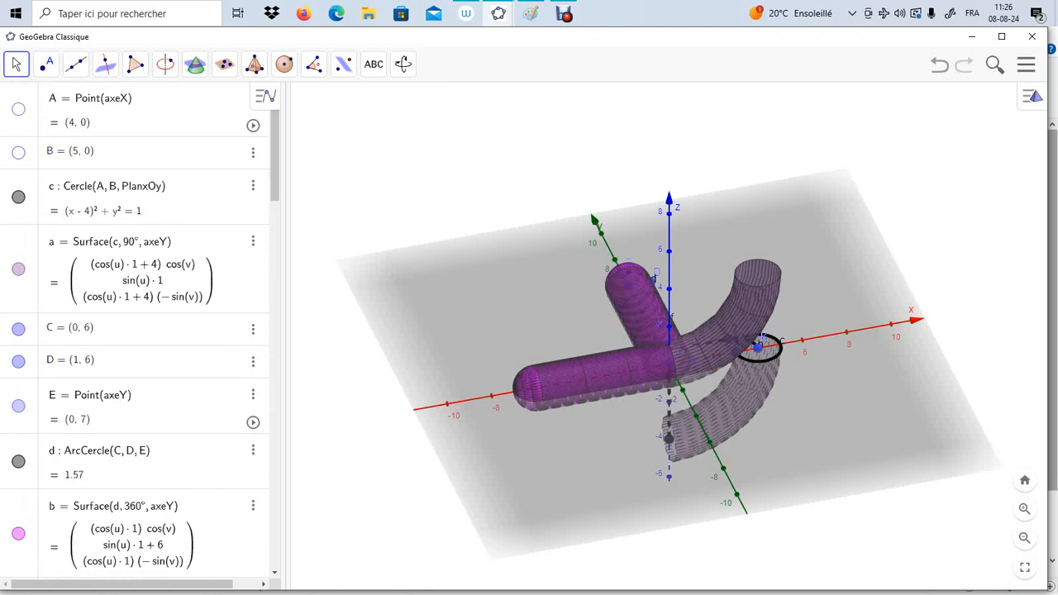
click(18, 197)
click(19, 269)
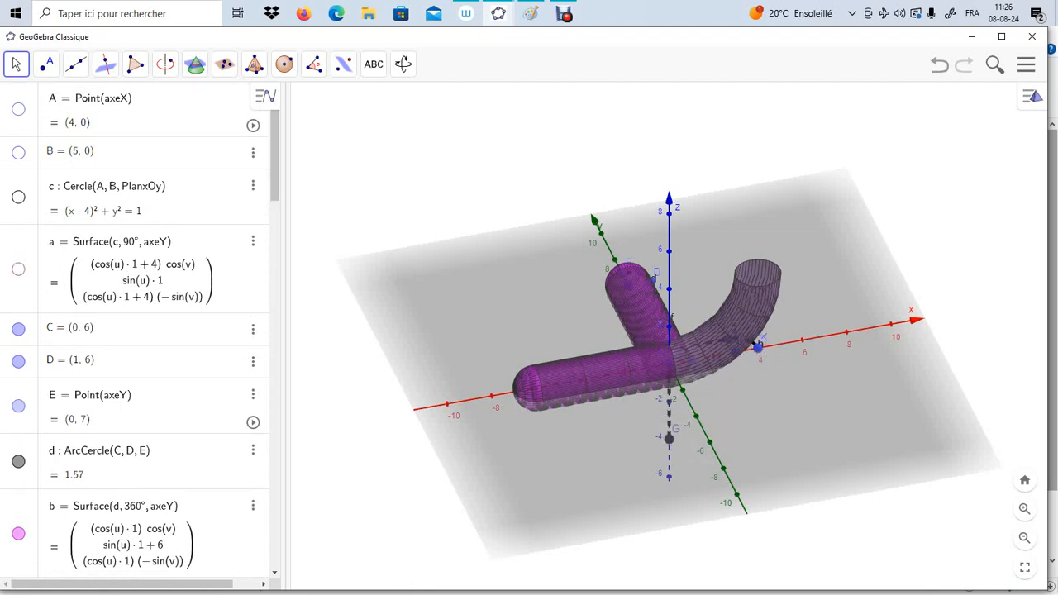
drag(578, 463, 676, 475)
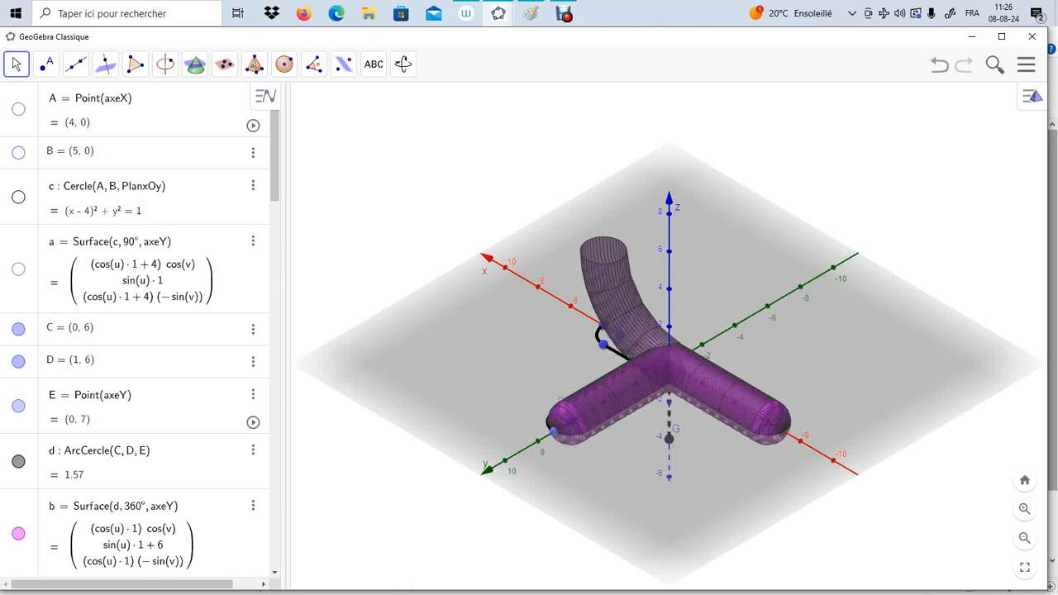
drag(669, 363, 711, 403)
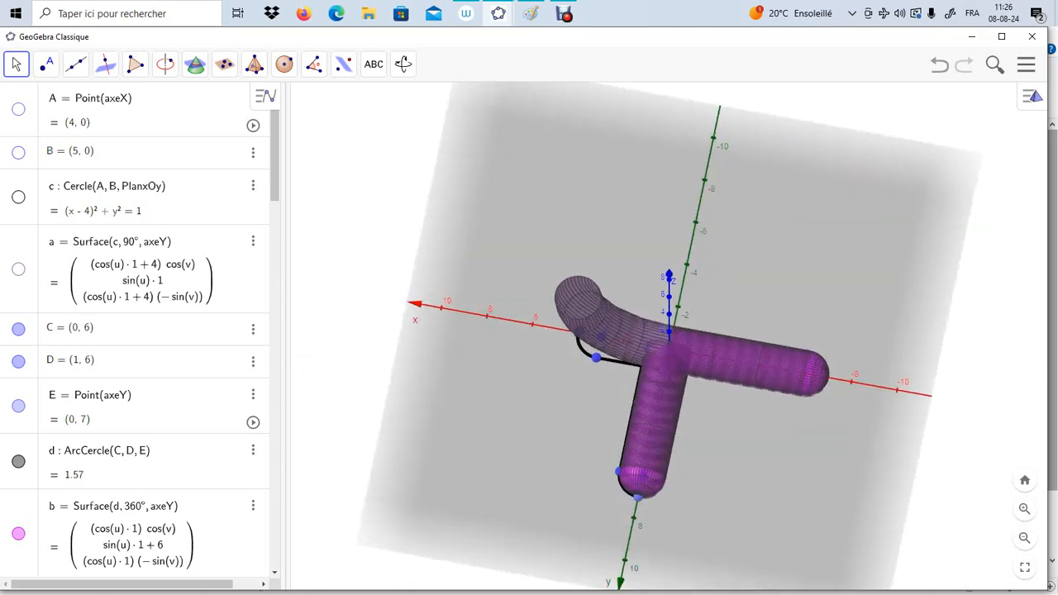
click(18, 329)
click(18, 361)
click(18, 405)
click(18, 406)
click(18, 406)
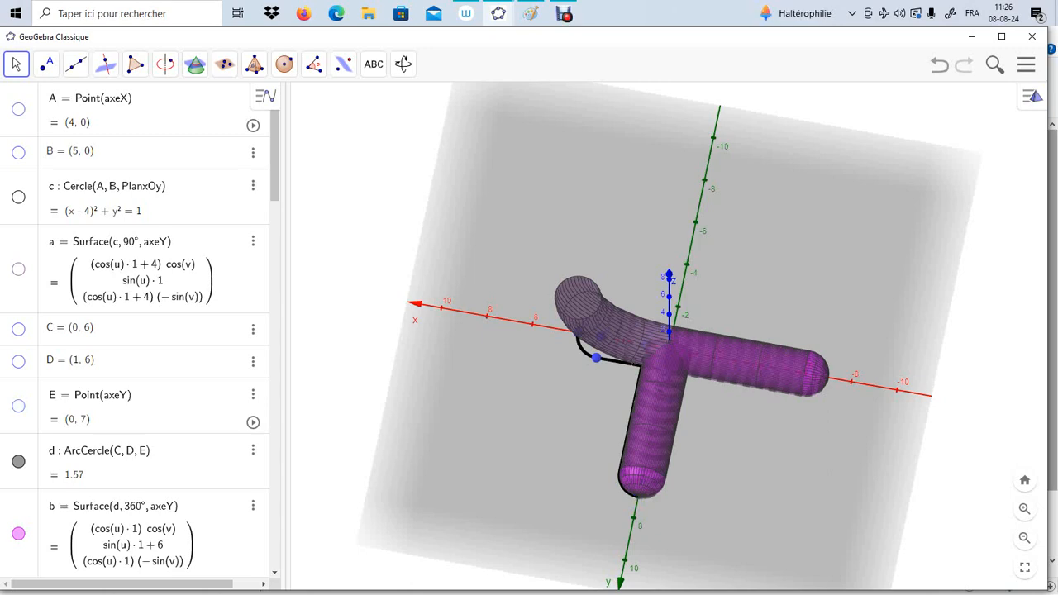
click(18, 405)
click(18, 361)
click(18, 329)
Show surfaces i and j, the revolved segment g and arc h, and view them with the translated bend
scroll(137, 330, down, 5)
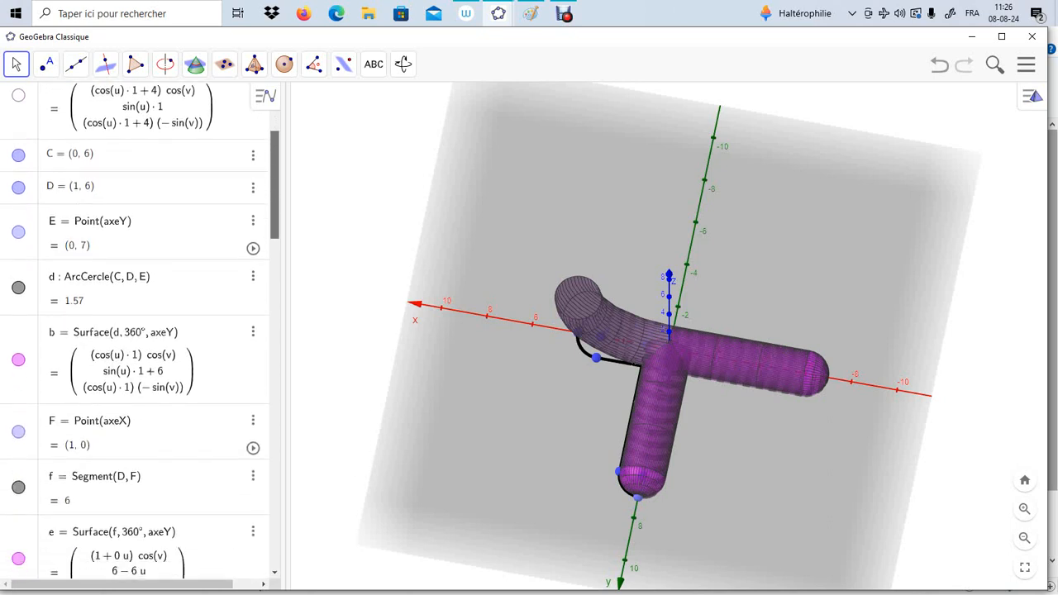
scroll(137, 331, down, 6)
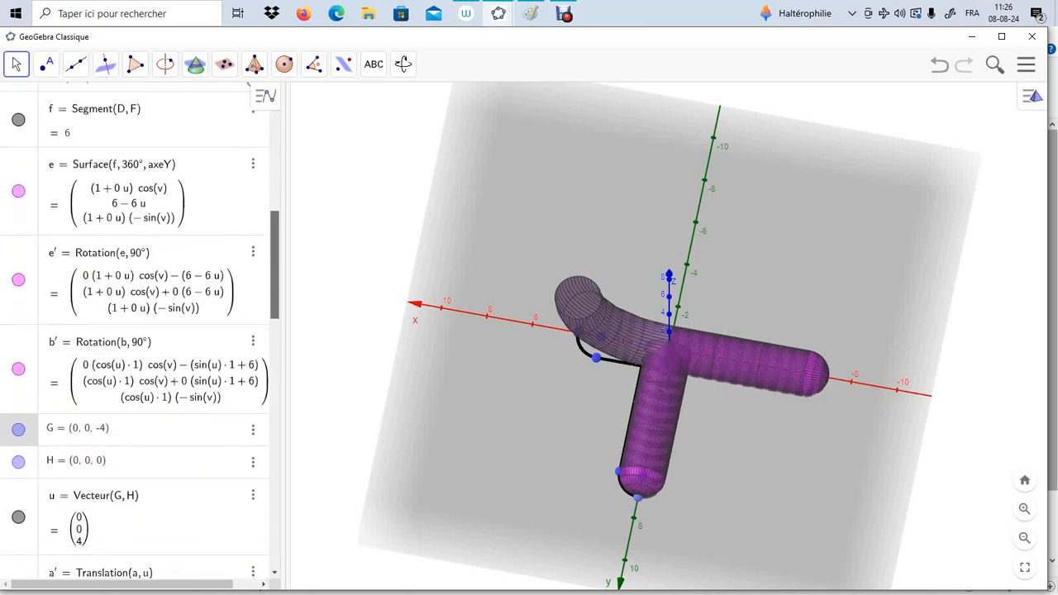
scroll(136, 330, down, 4)
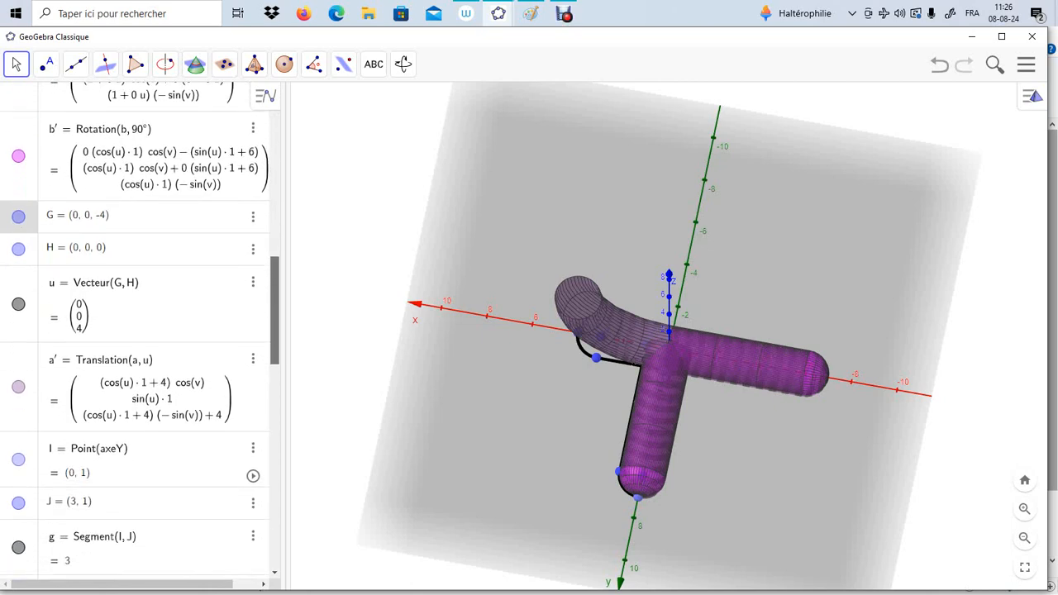
scroll(136, 330, down, 9)
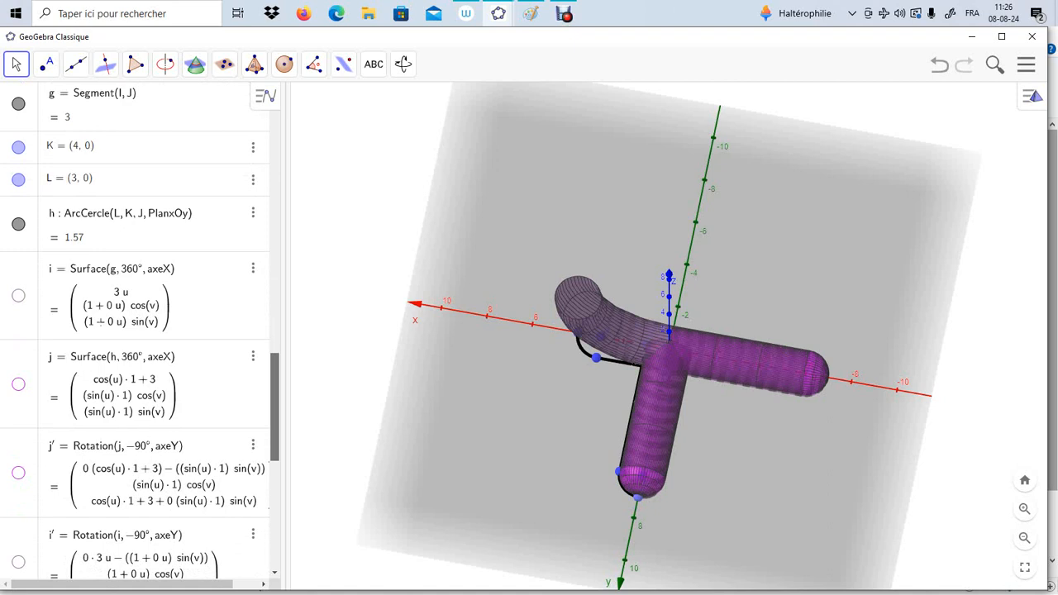
click(18, 296)
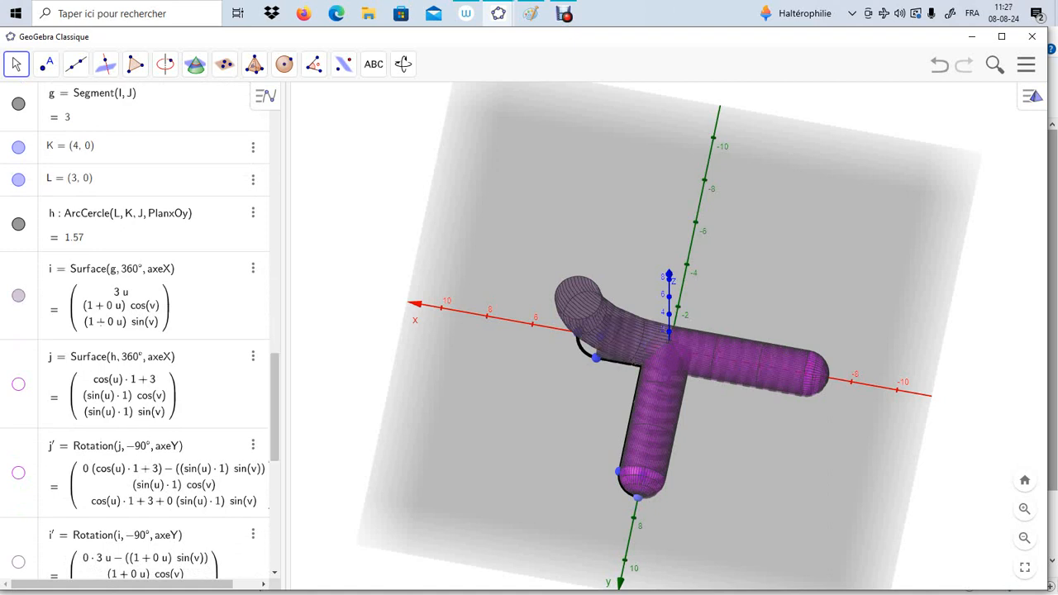
click(18, 296)
click(18, 296)
click(18, 296)
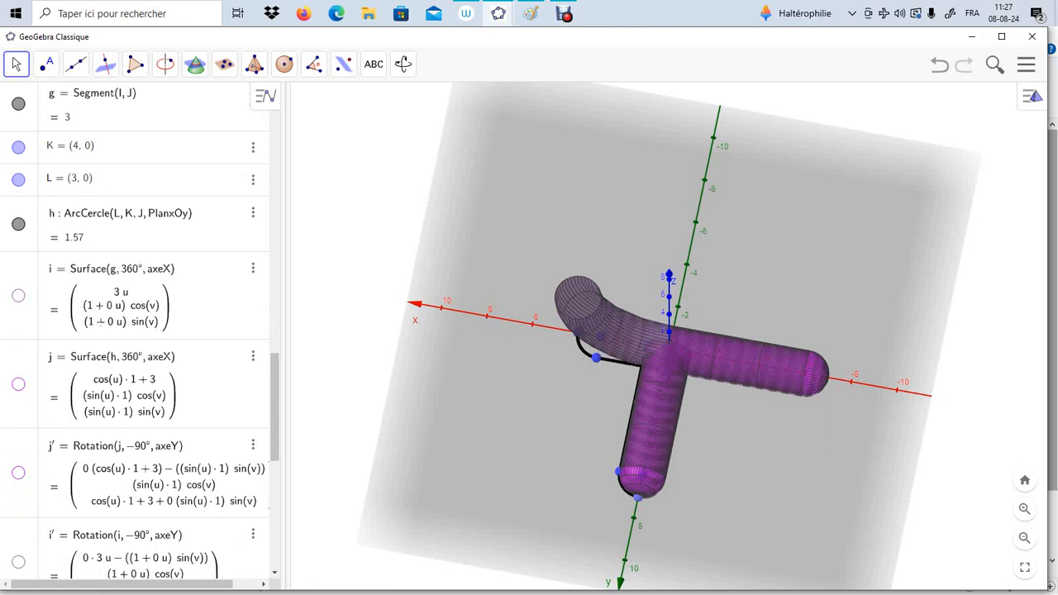
click(18, 383)
click(18, 296)
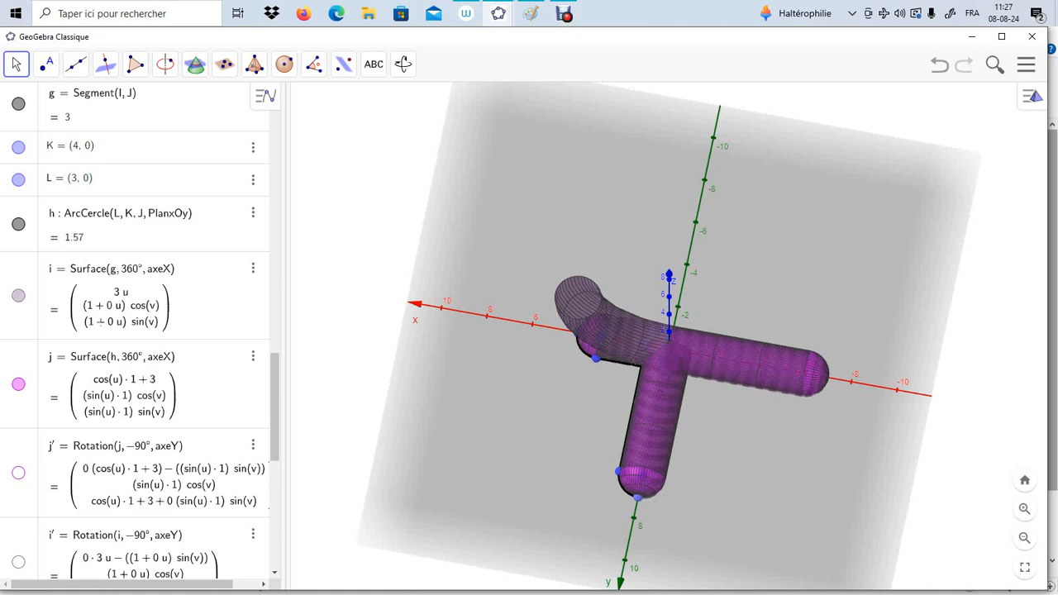
drag(529, 430, 669, 388)
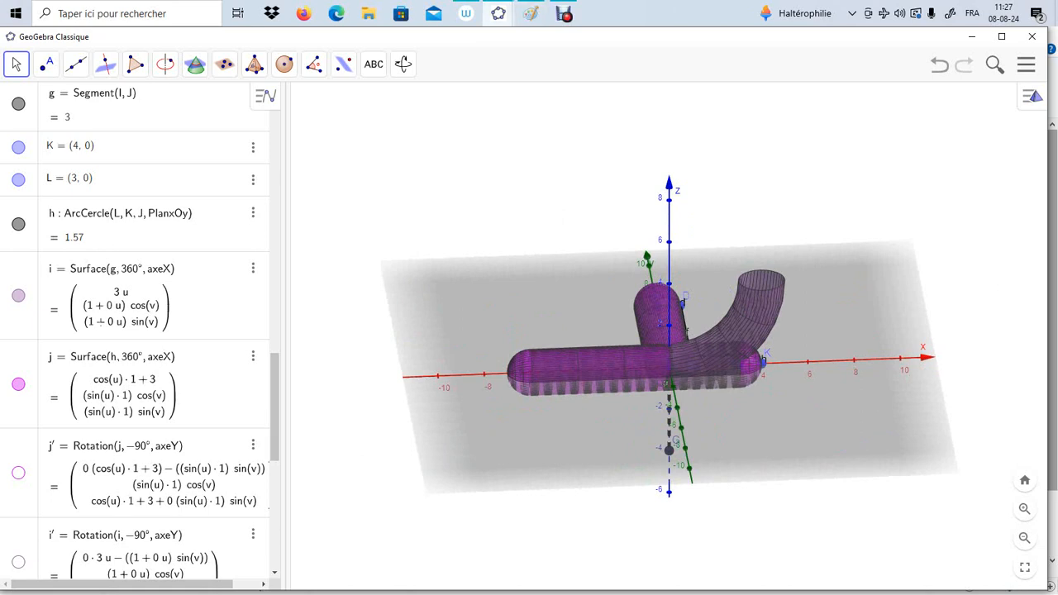
Switch back to the GeoGebra window with the bent bar and revolve segment h 360° around the x-axis
click(499, 13)
click(570, 78)
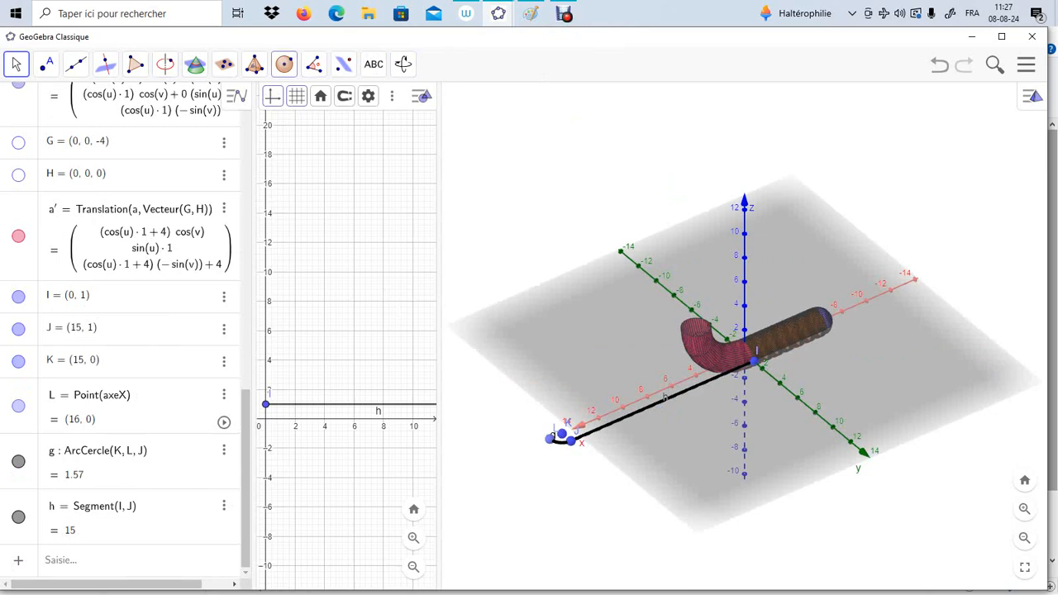
click(284, 65)
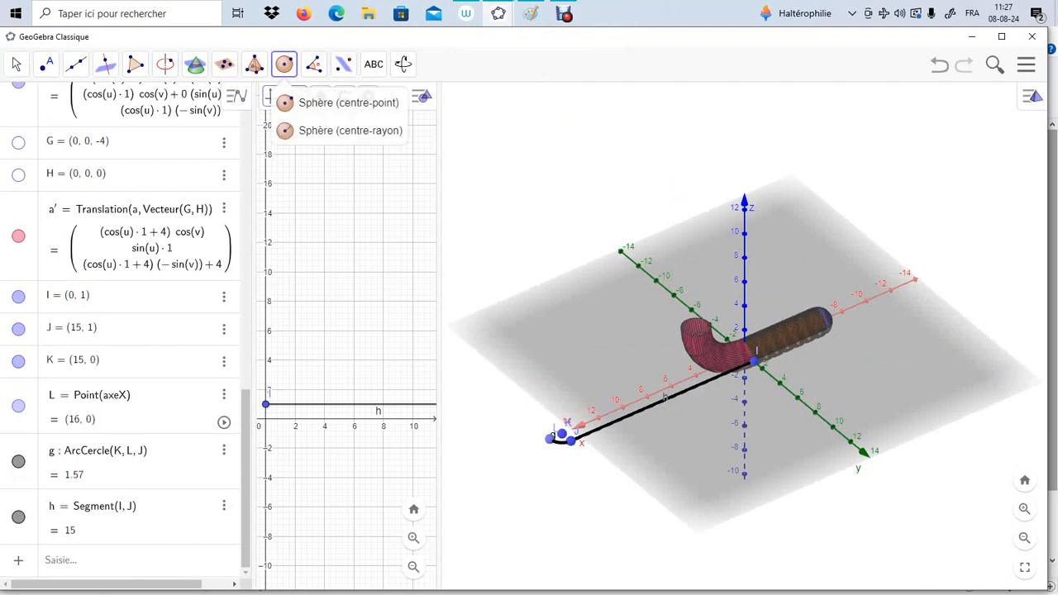
click(254, 64)
click(306, 354)
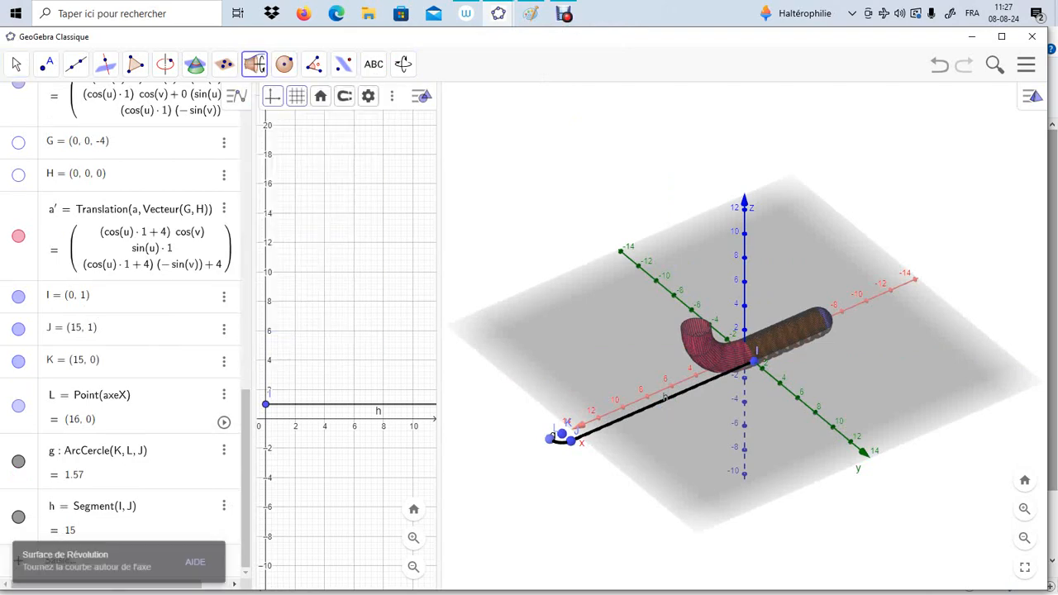
click(647, 407)
click(648, 396)
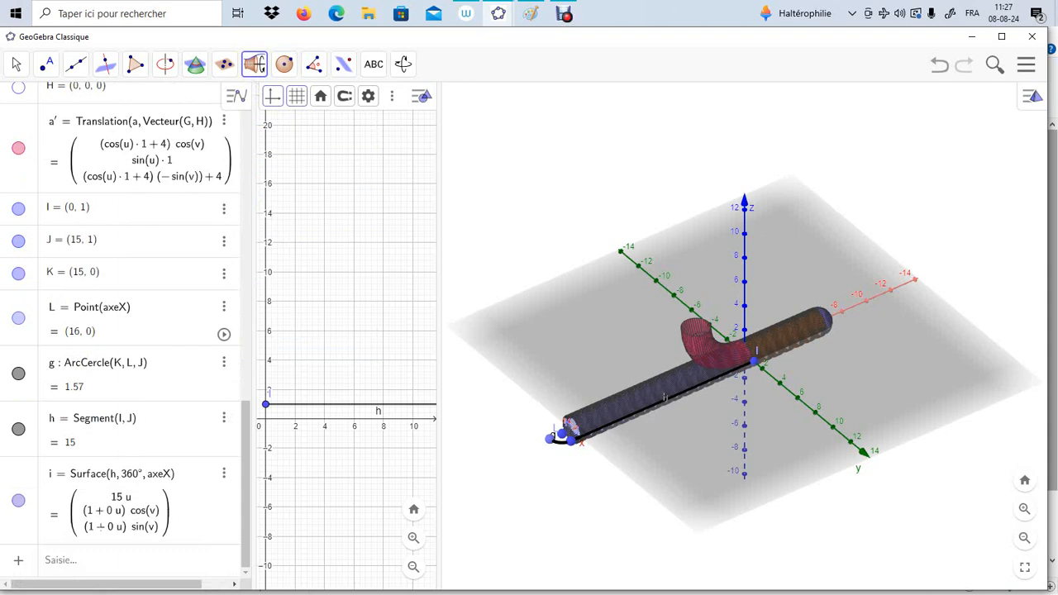
Revolve arc g 360° around the x-axis to form the rounded end of the straight section
click(560, 442)
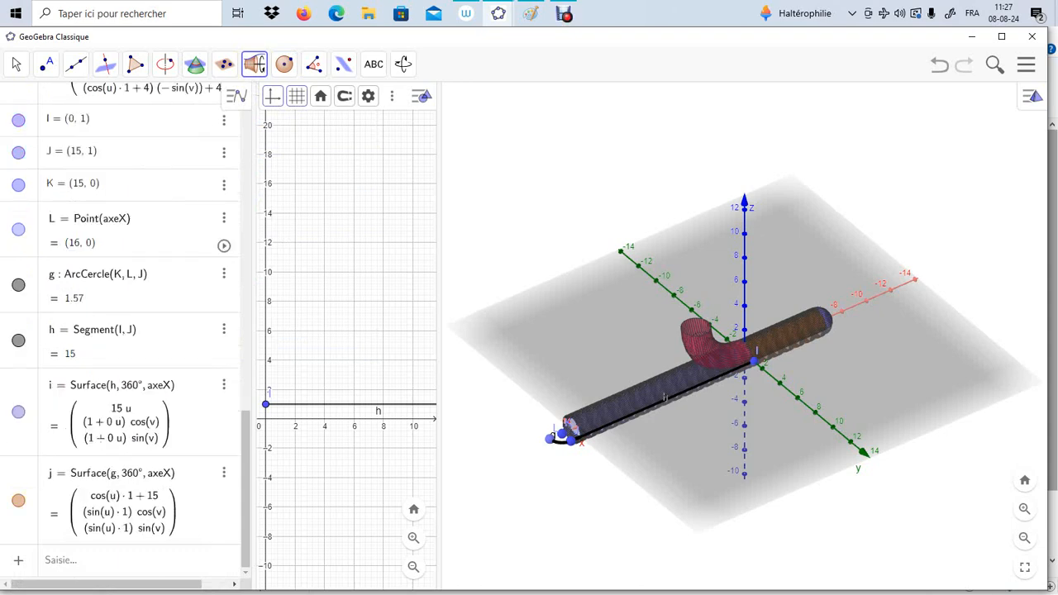
click(559, 438)
click(255, 64)
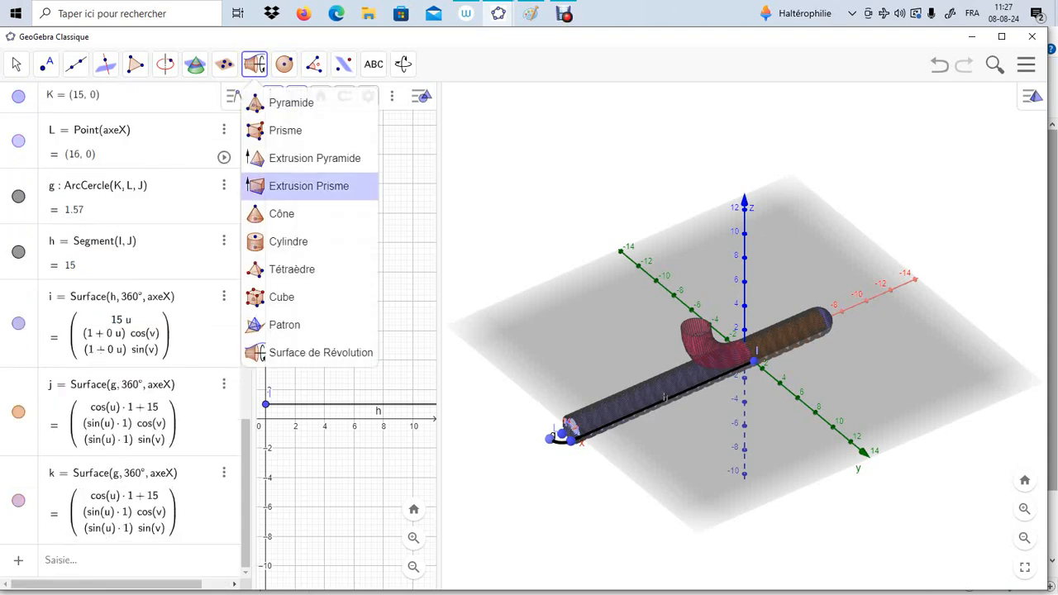
Try again to revolve arc g 360° around the x-axis and check the end of the straight section
click(306, 352)
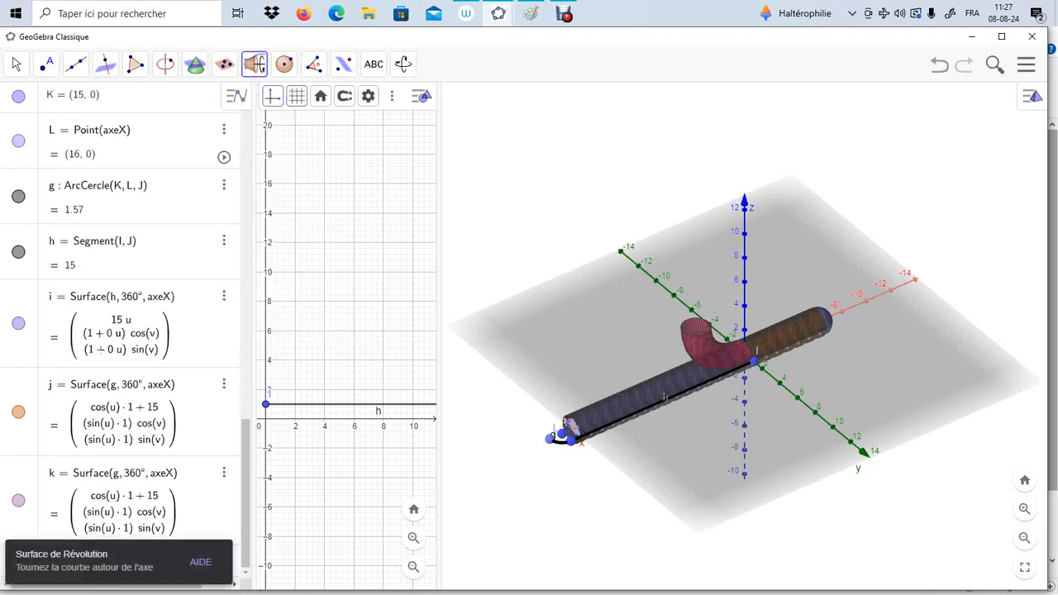
click(560, 441)
click(560, 441)
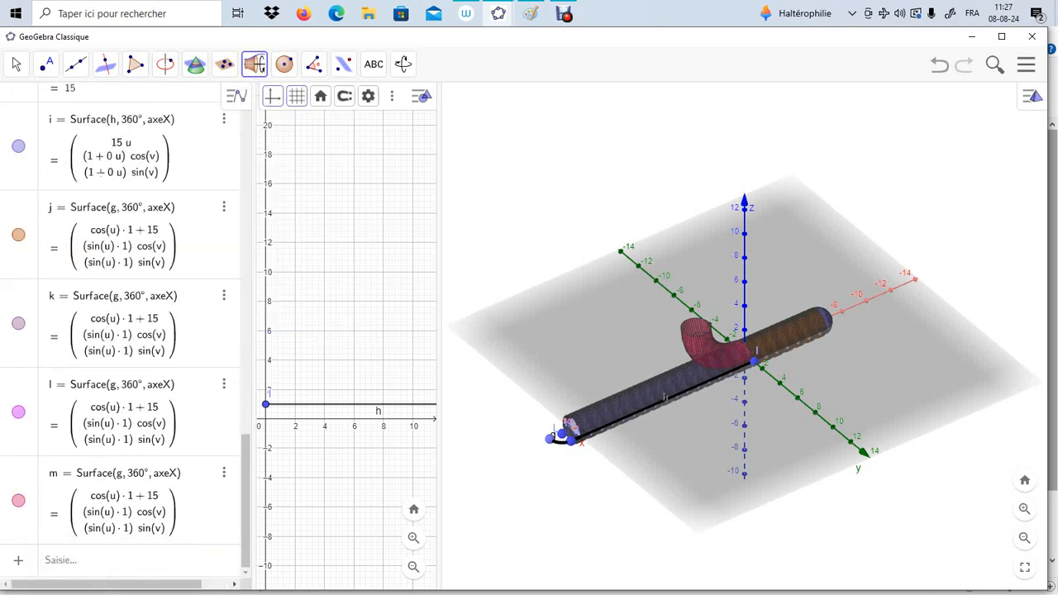
click(1024, 538)
click(1024, 538)
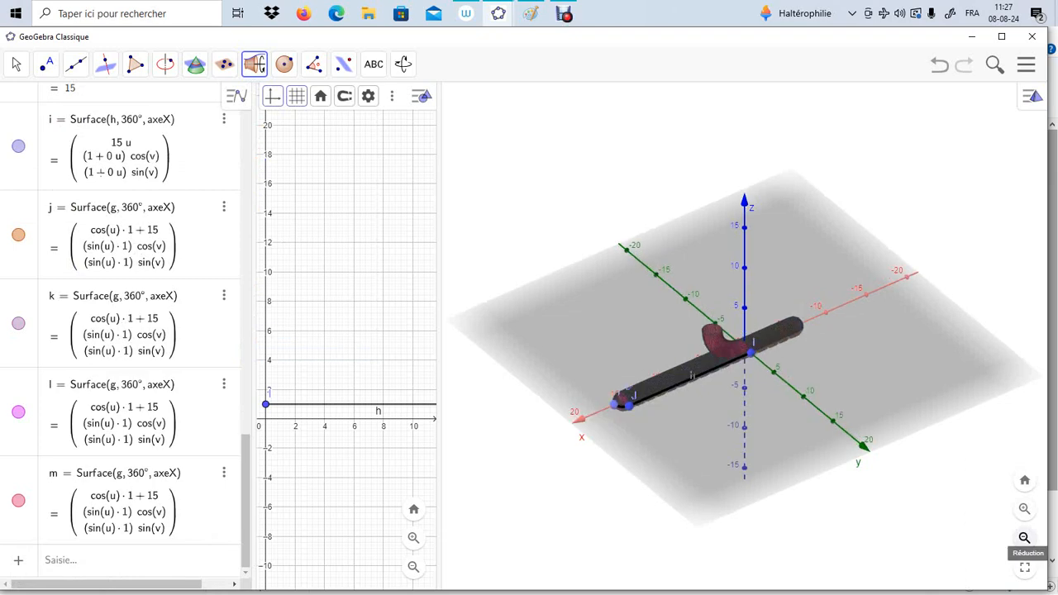
click(1024, 538)
click(1024, 509)
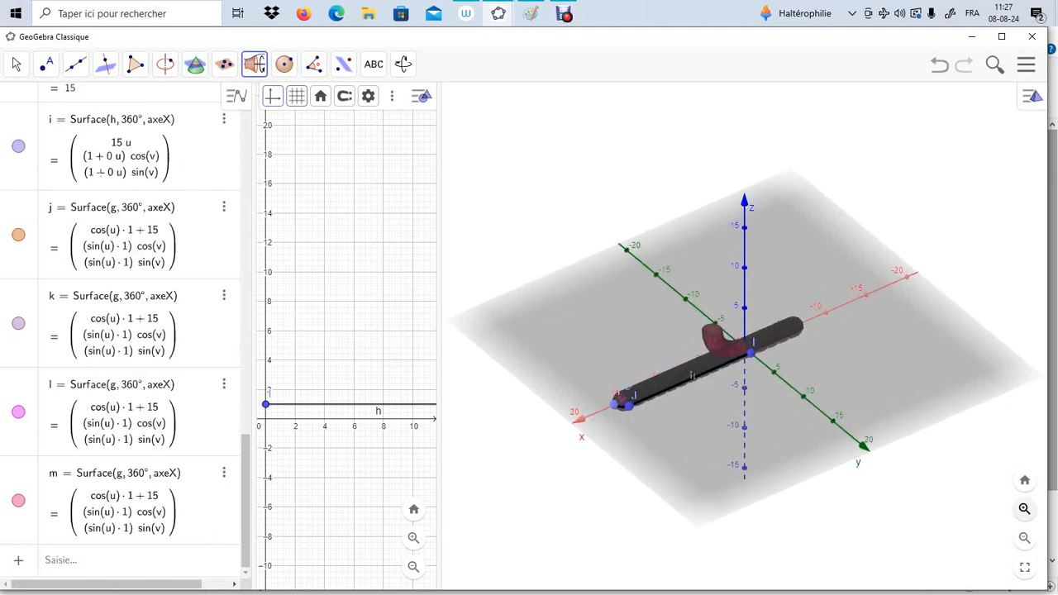
click(1024, 509)
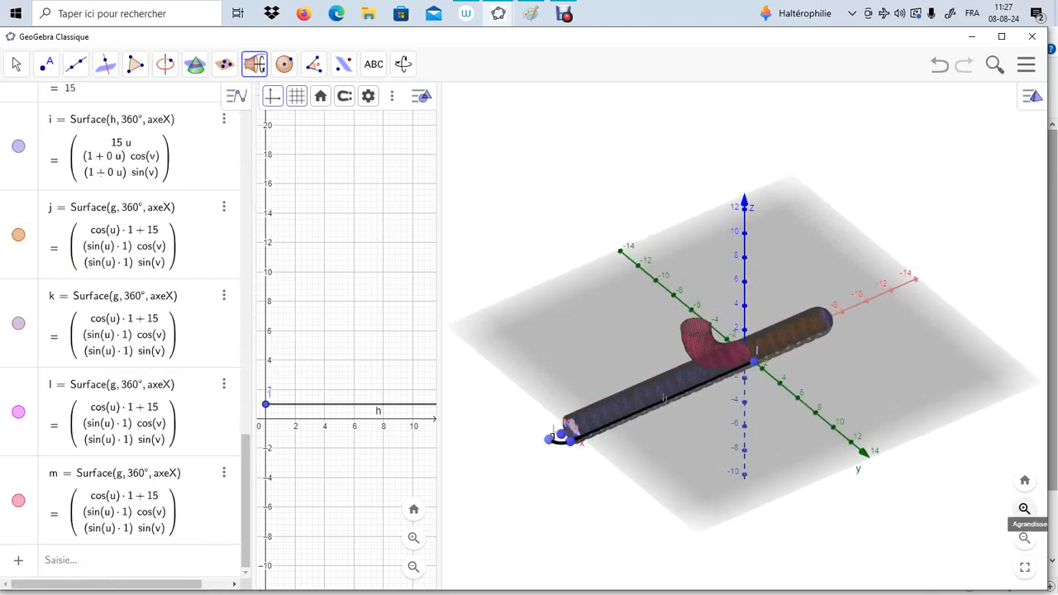
click(1024, 509)
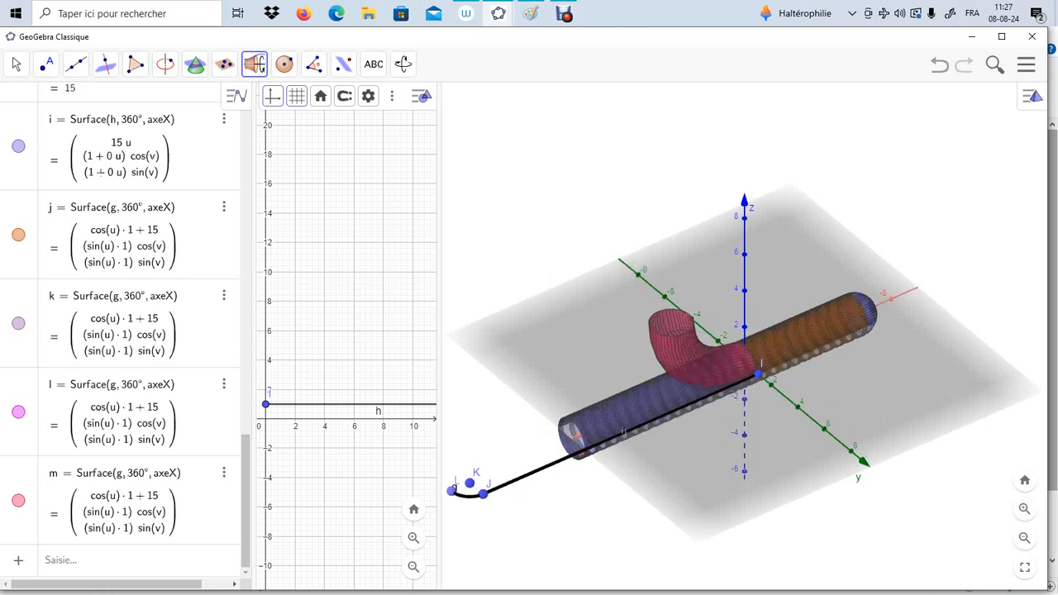
Revolve arc g once more 360° around the x-axis as the rounded end cap
click(255, 64)
click(306, 352)
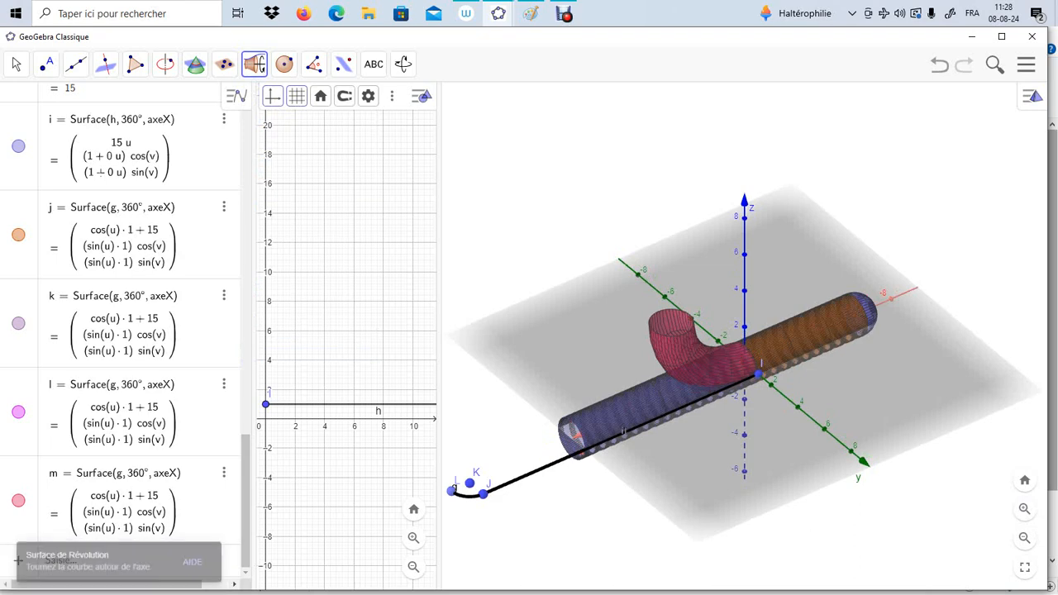
click(469, 497)
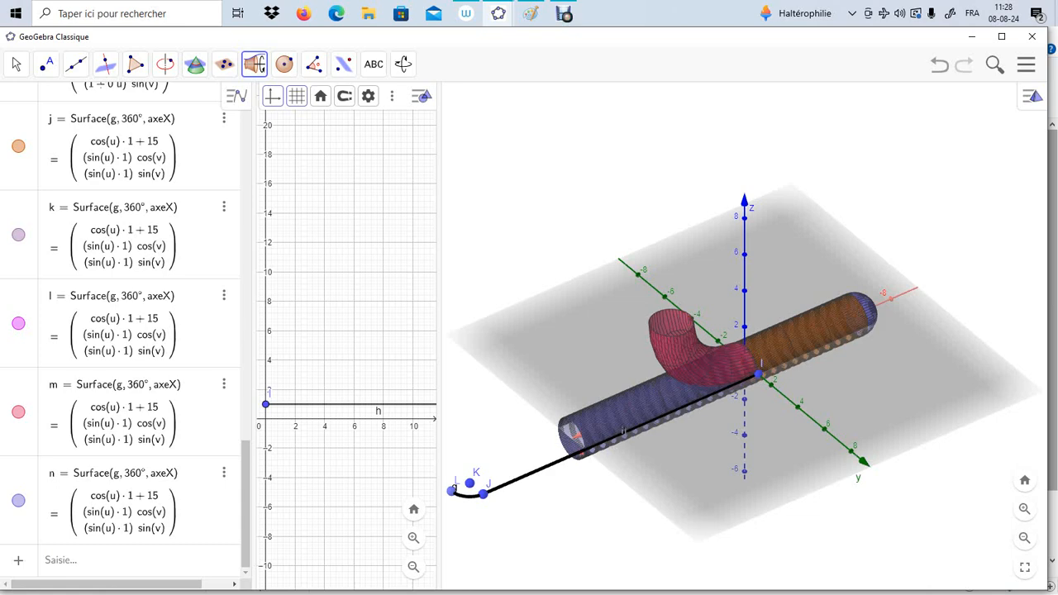
click(1024, 538)
click(1024, 537)
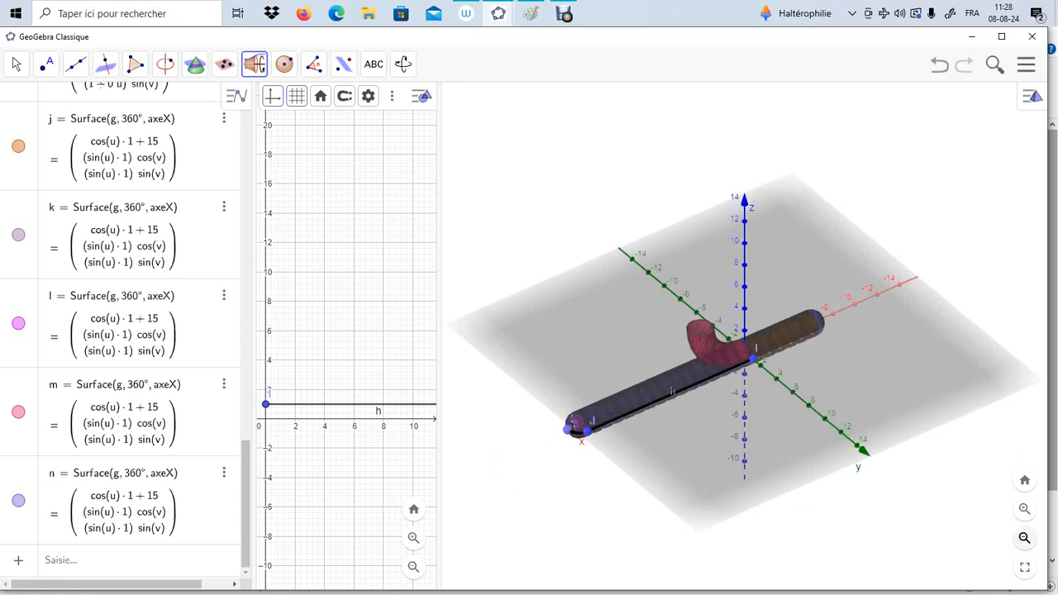
click(1024, 537)
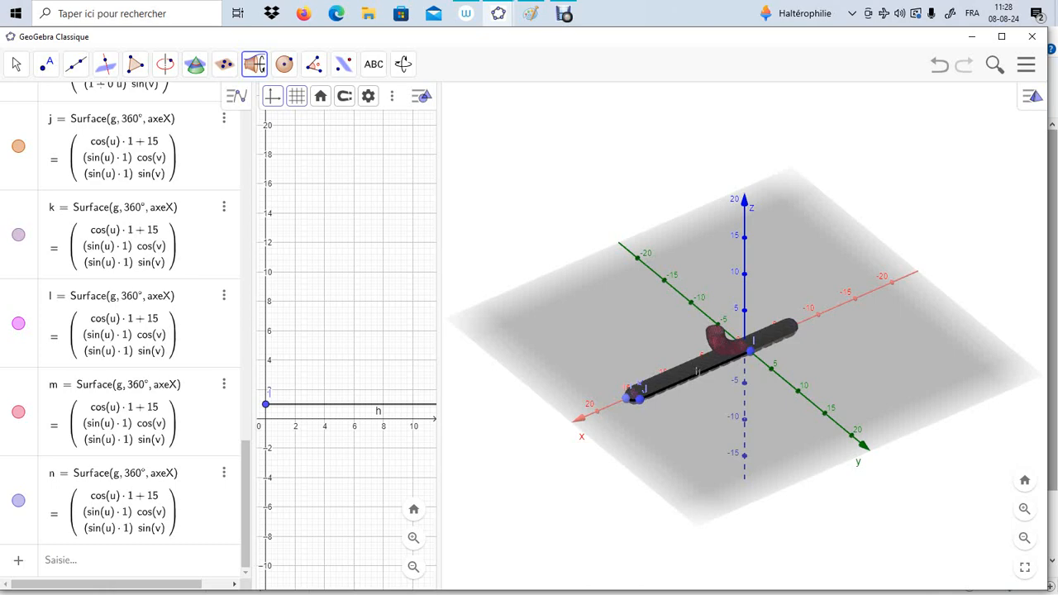
Delete the duplicate revolved surfaces n, m, l and k, keeping only surfaces i and j
click(224, 473)
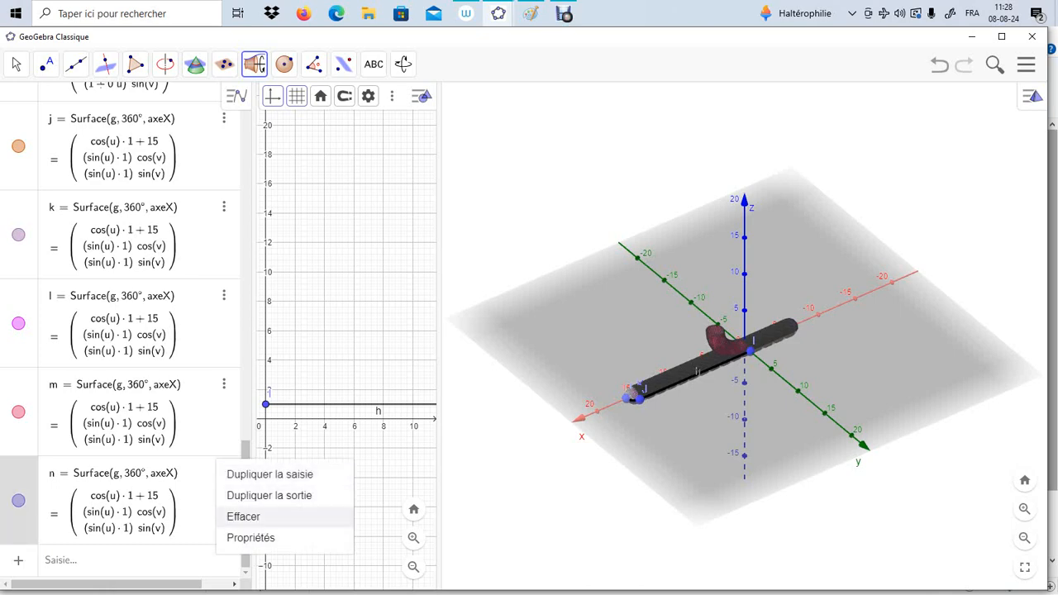
click(243, 517)
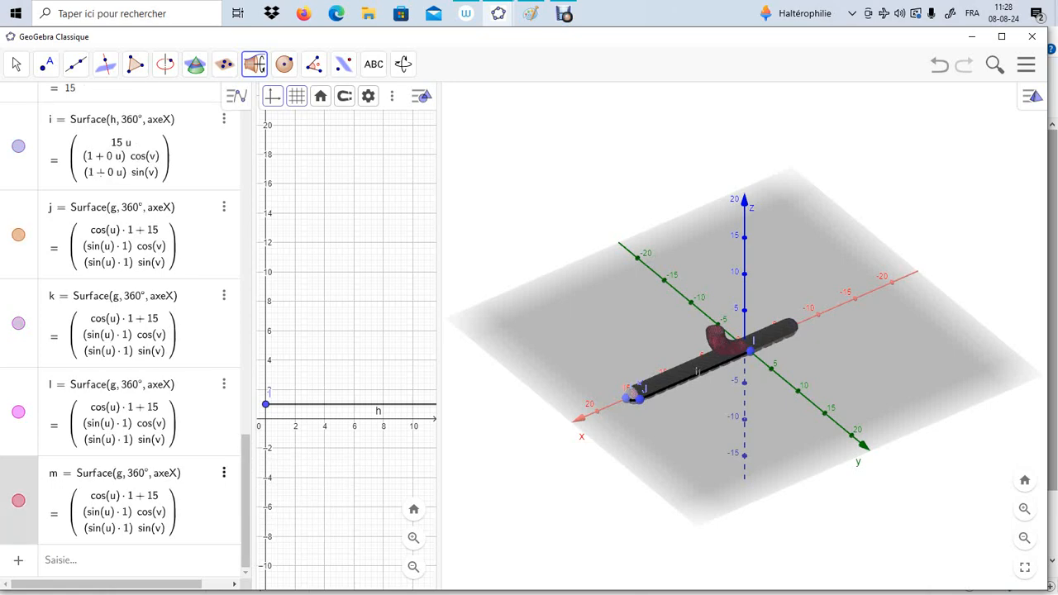
click(223, 472)
click(243, 517)
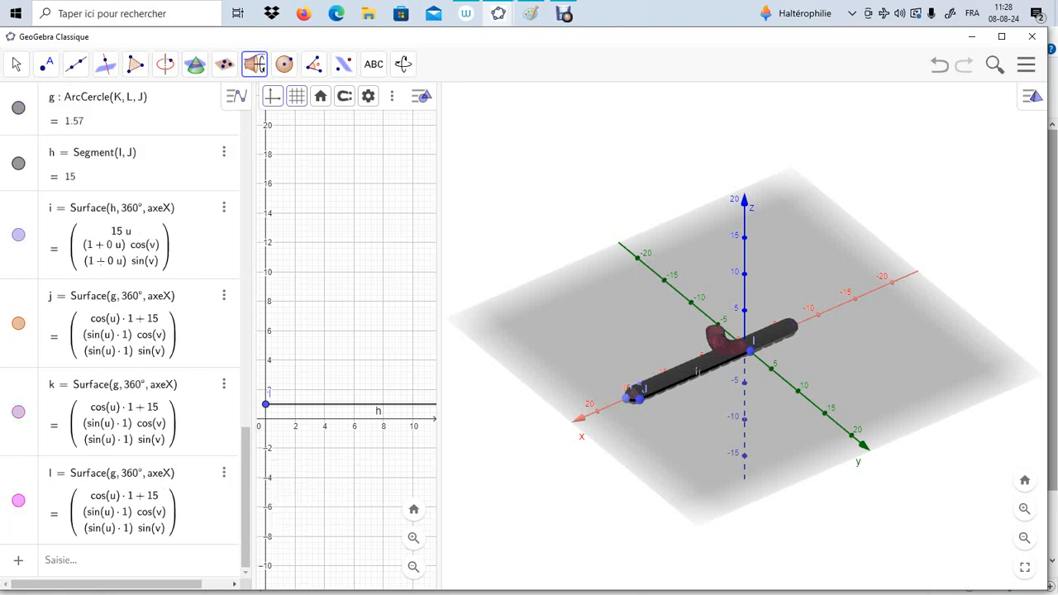
click(224, 472)
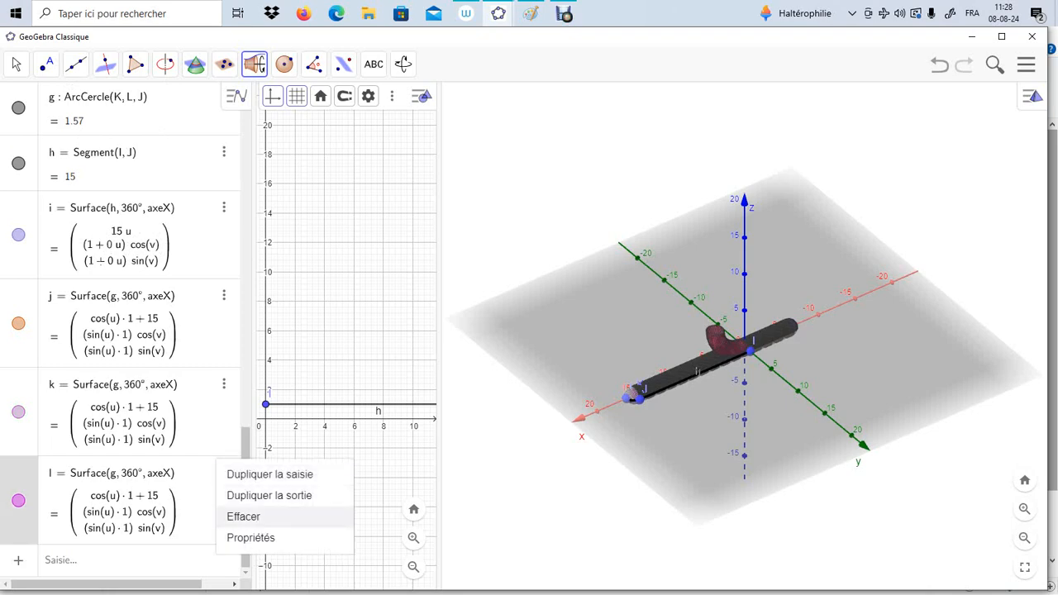
click(243, 516)
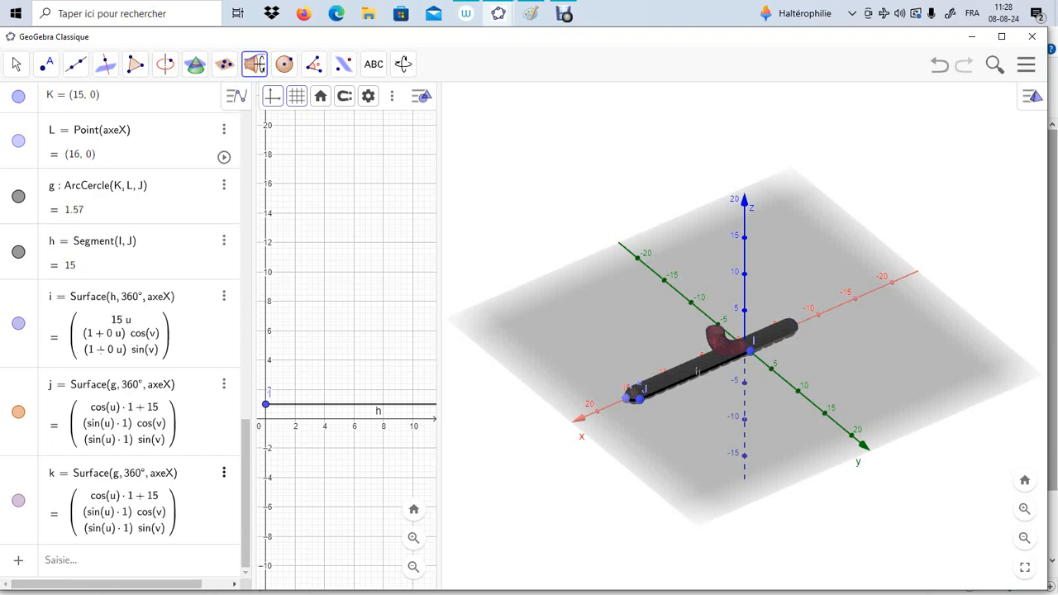
click(224, 472)
click(243, 516)
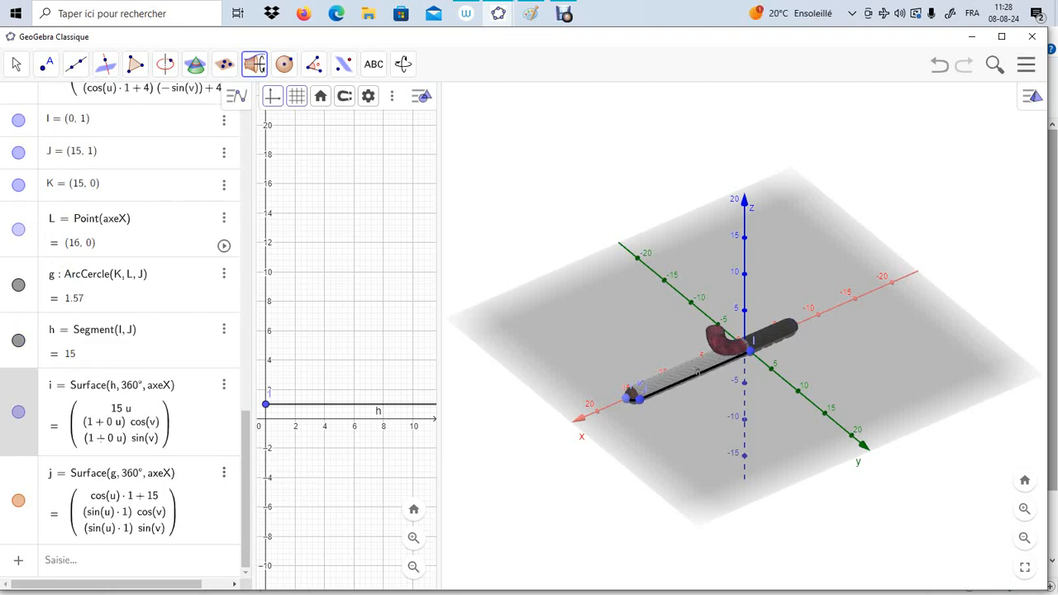
Inspect the bar from the front, and show the rotated surfaces j′ and i′ in the other GeoGebra window for reference
click(403, 63)
click(486, 103)
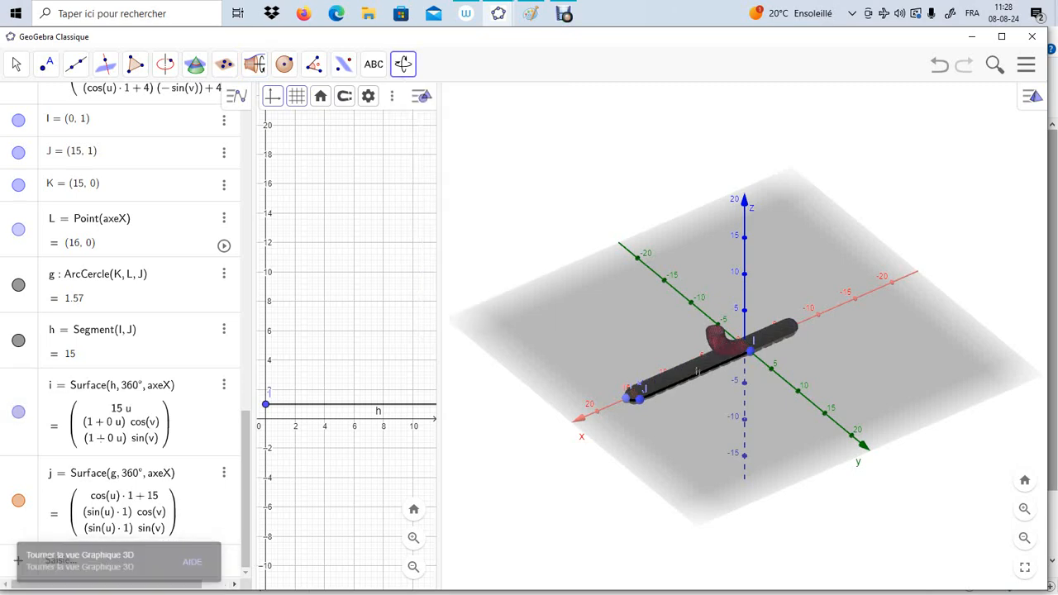
drag(703, 447, 805, 428)
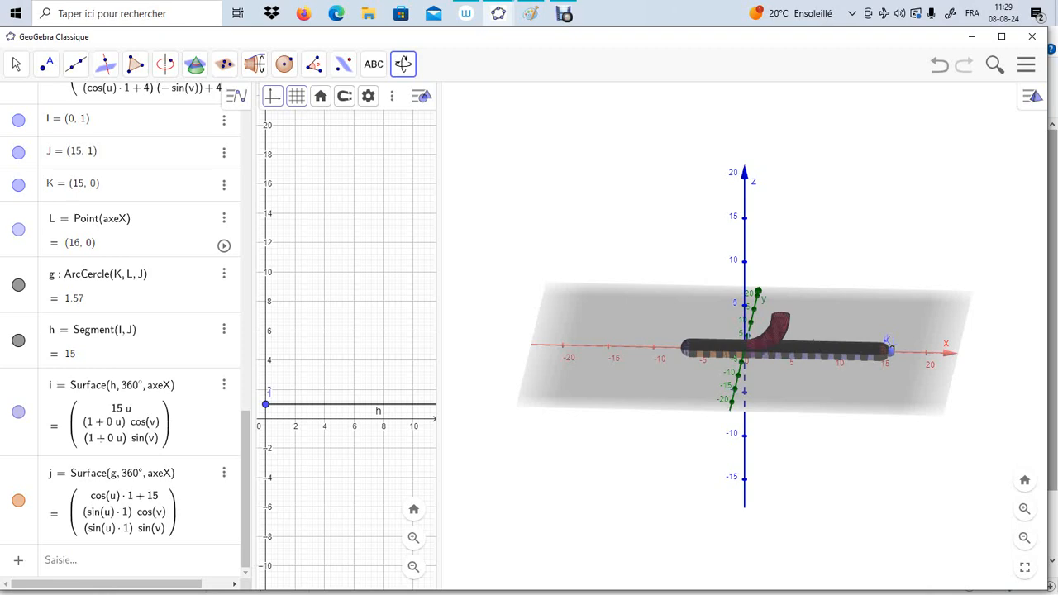
mouse_move(498, 13)
click(575, 79)
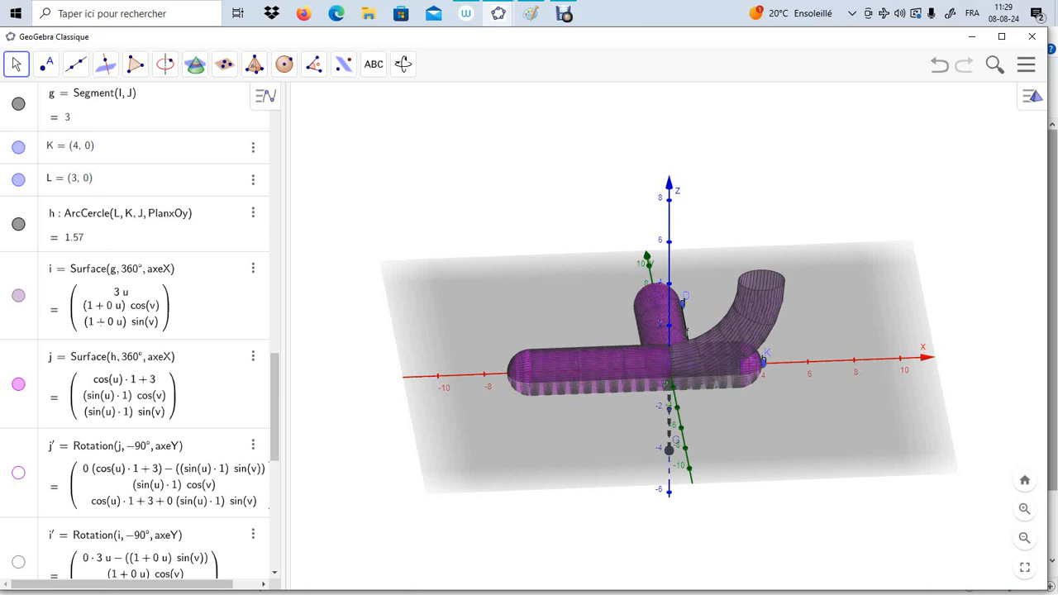
click(18, 473)
click(19, 473)
click(18, 473)
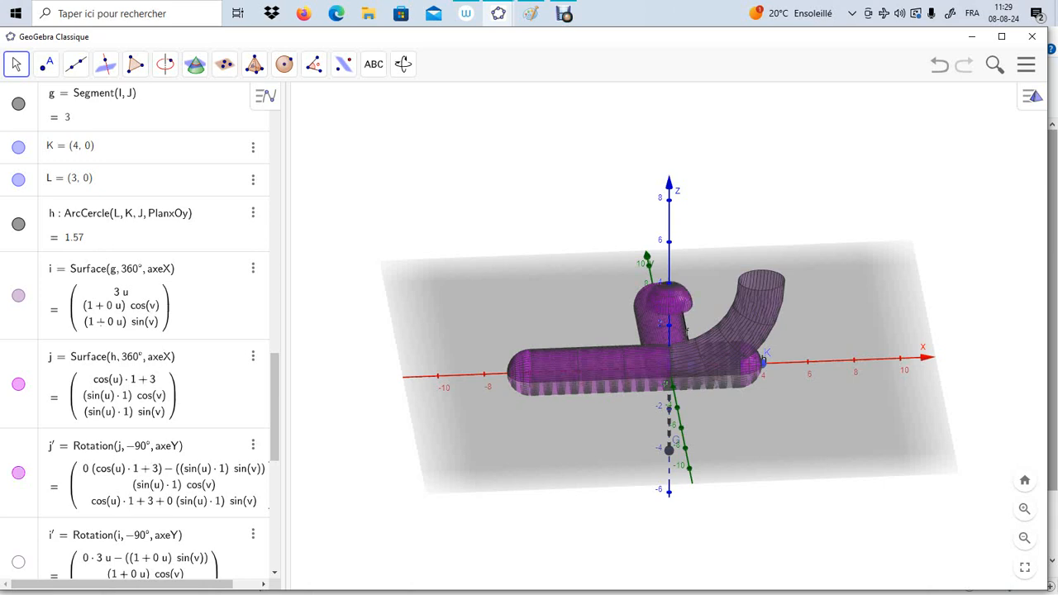
click(18, 473)
click(18, 472)
click(18, 562)
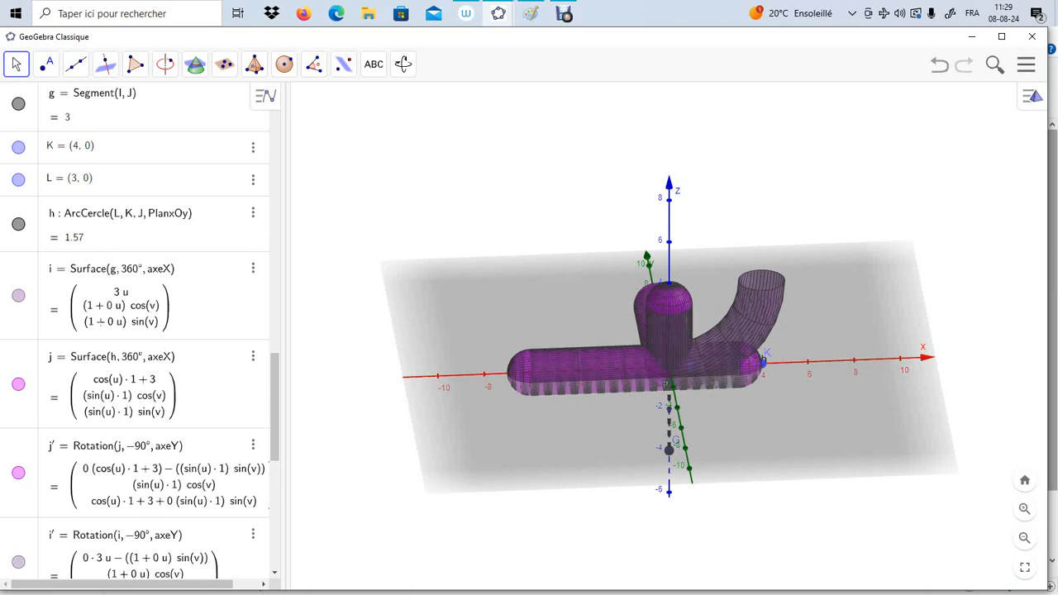
drag(579, 430, 735, 449)
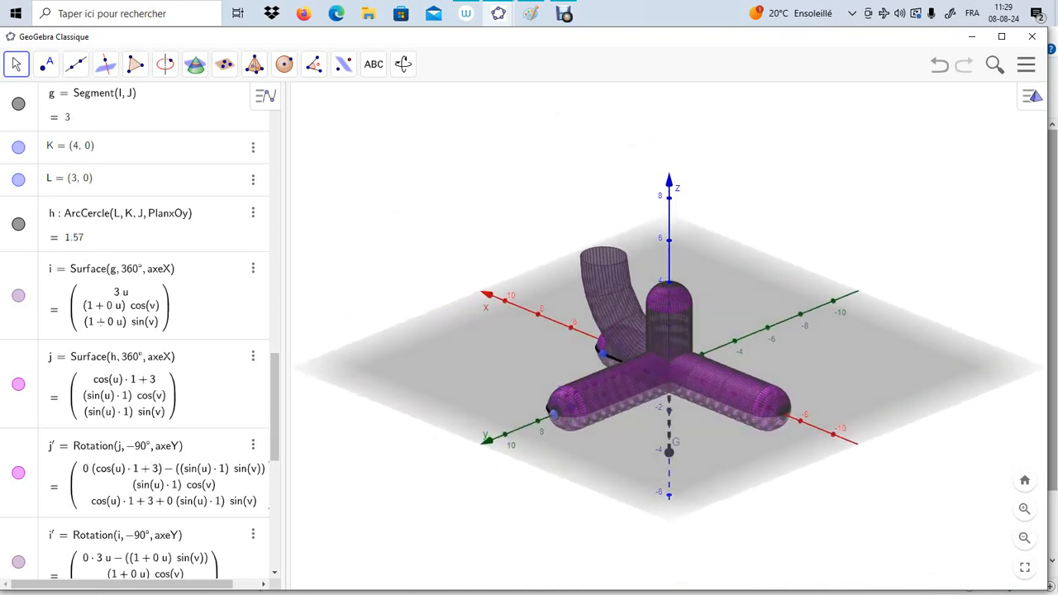
Switch back to the GeoGebra window with the 15-unit bar and begin a rotation command
mouse_move(498, 13)
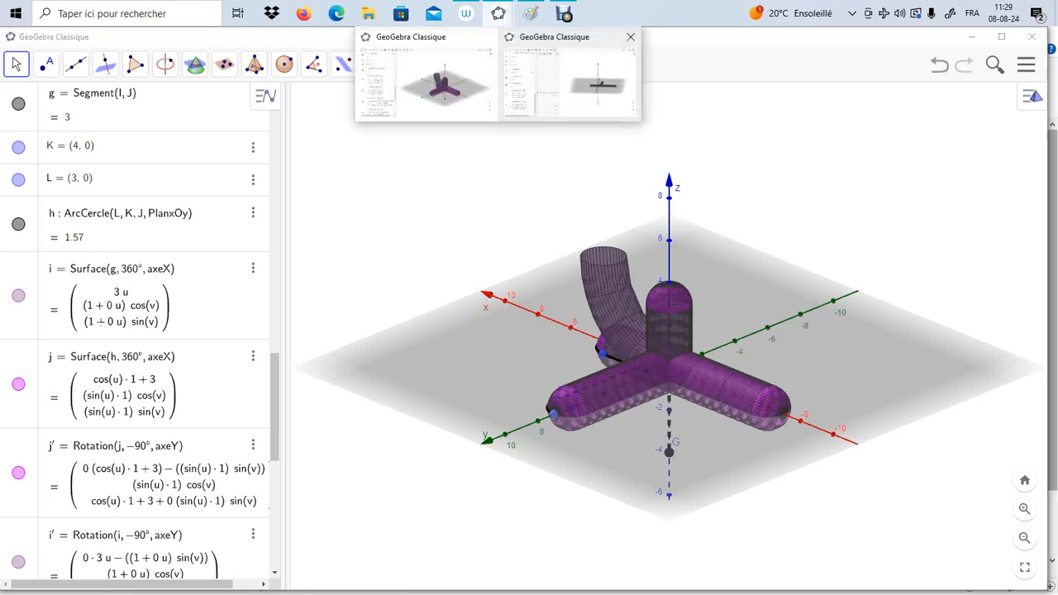
click(570, 74)
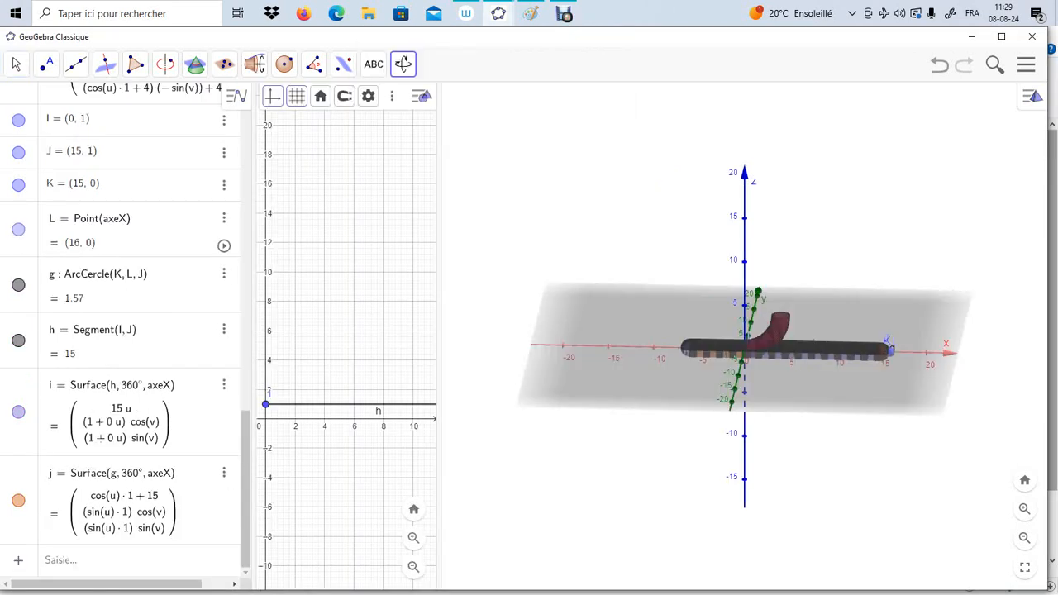
key(Escape)
click(82, 560)
text(r)
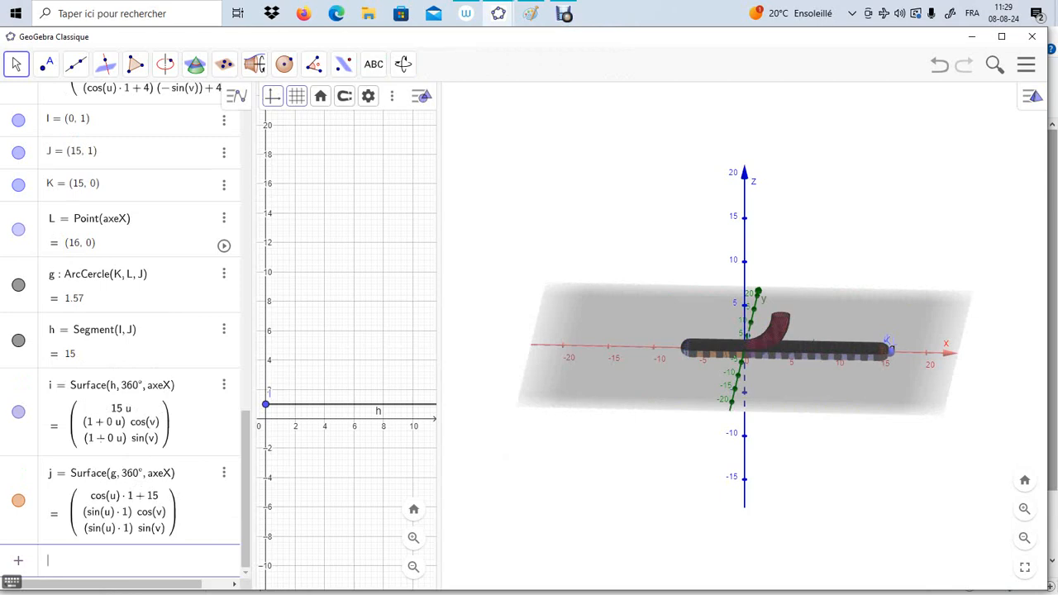
text(otation)
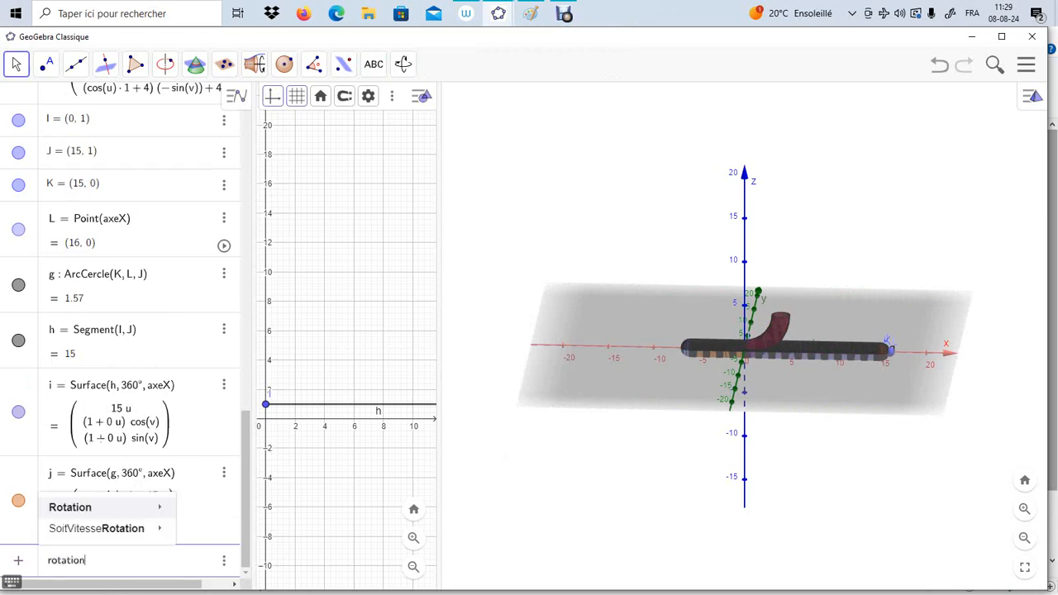
text((-90)
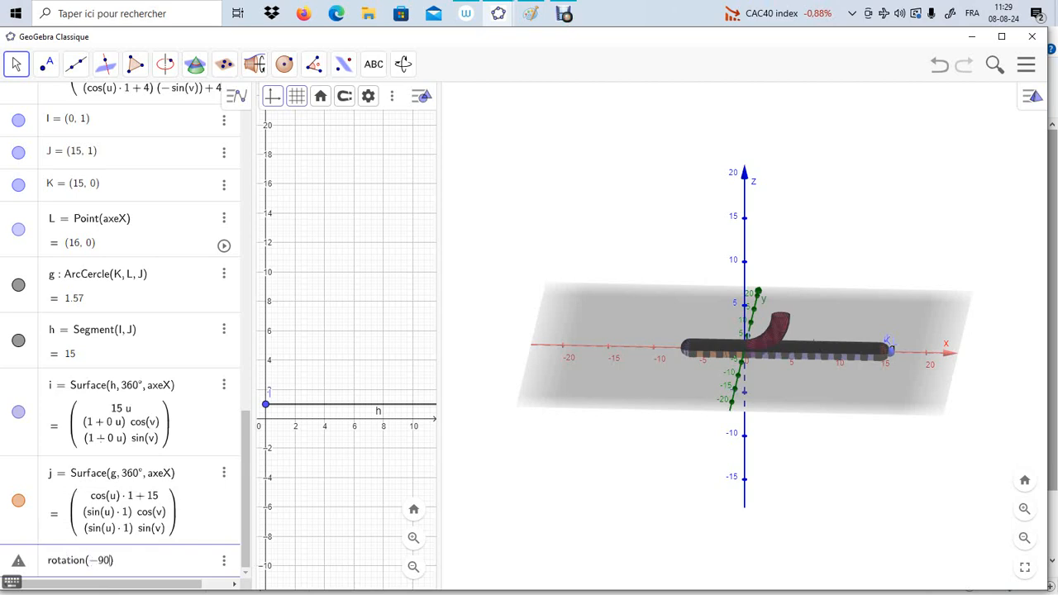
text(°)
key(BackSpace)
key(BackSpace)
key(BackSpace)
key(BackSpace)
key(BackSpace)
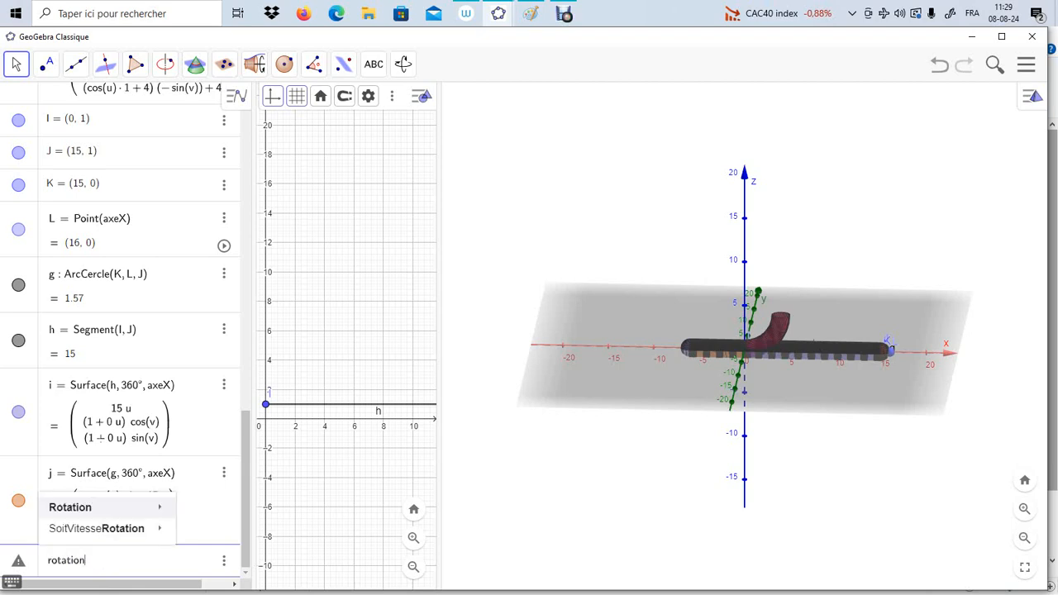
Rotate surface i by −90° about the y-axis with rotation(i, −90°, axeY)
text((i)
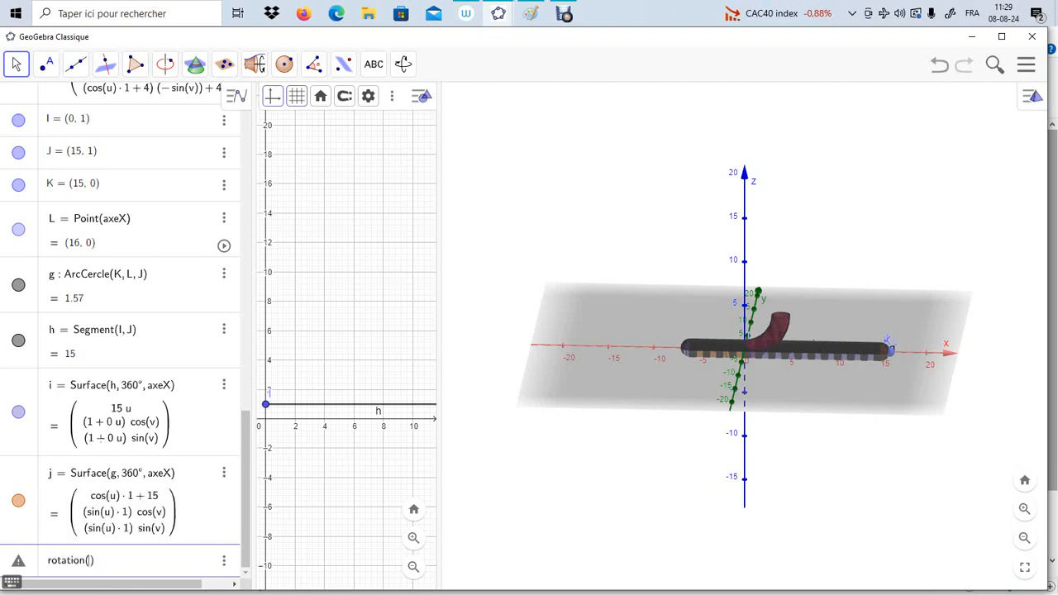
text(, -90)
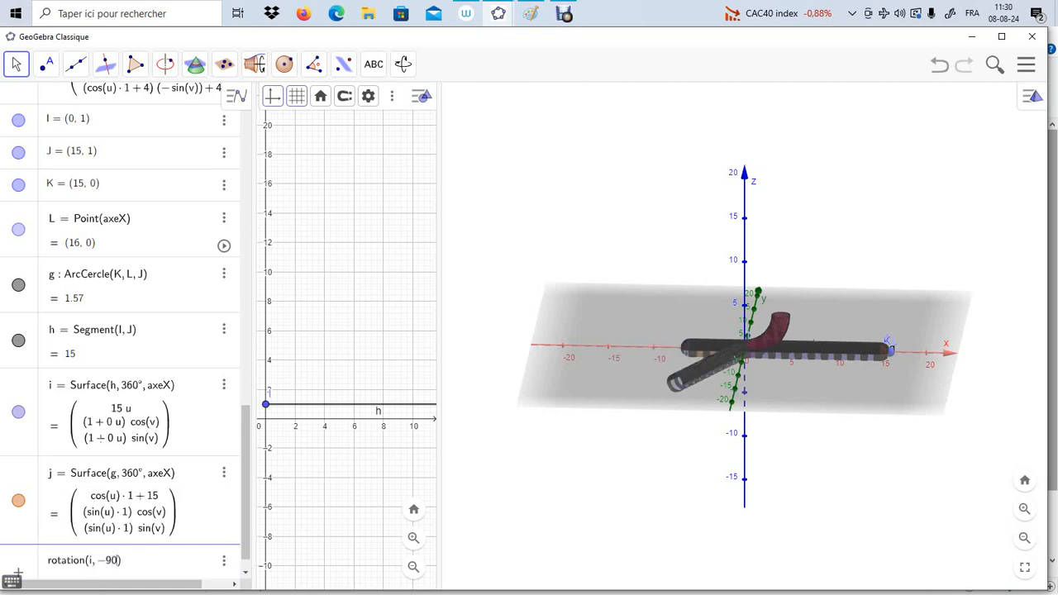
text(°)
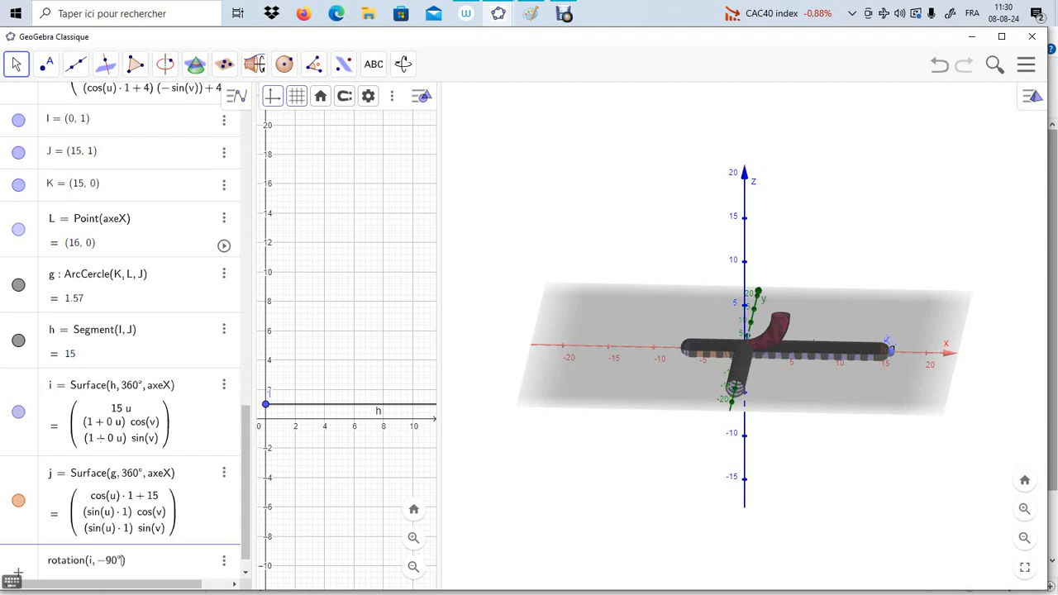
text(, y)
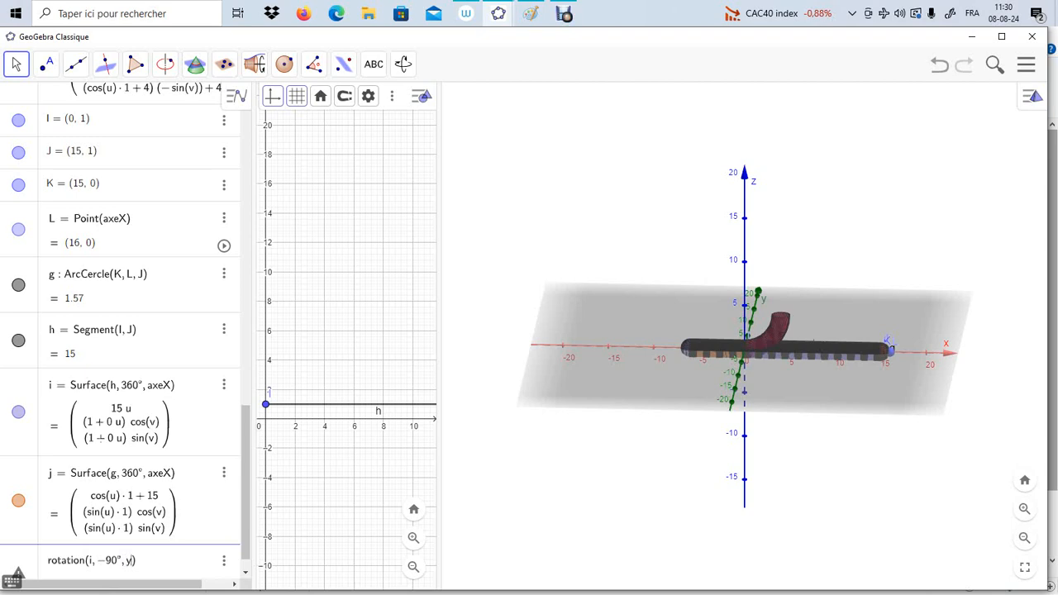
key(BackSpace)
text(axeY)
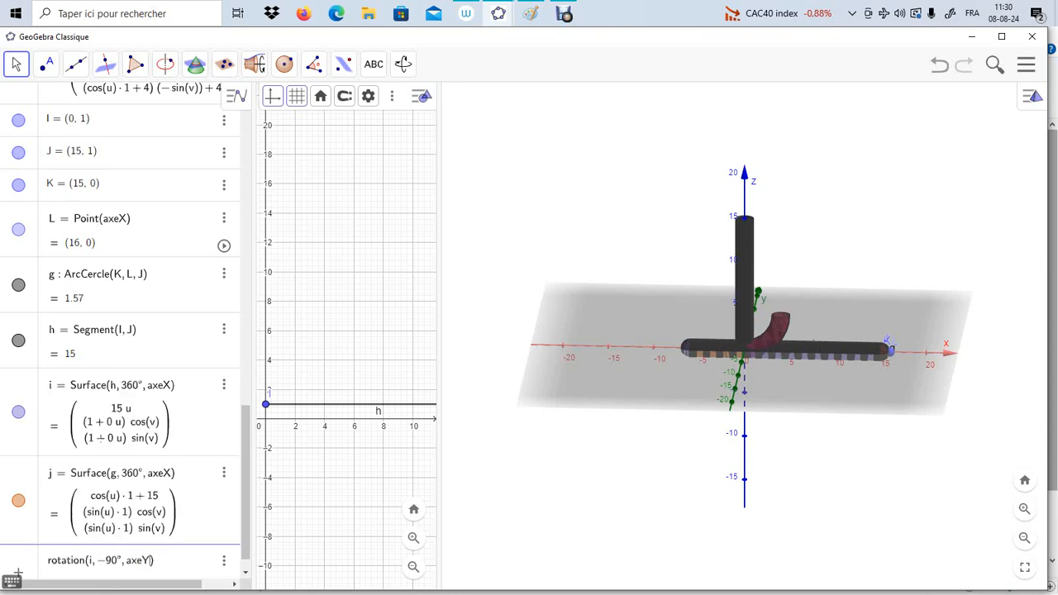
key(Return)
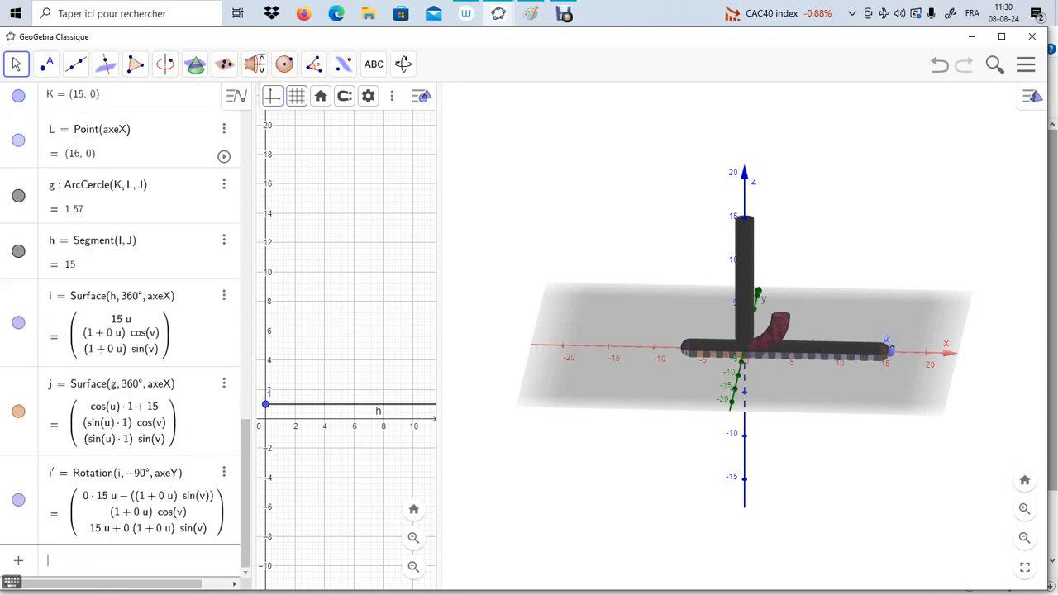
Rotate surface j by −90° about the y-axis with rotation(j, −90°, axeY)
text(rot)
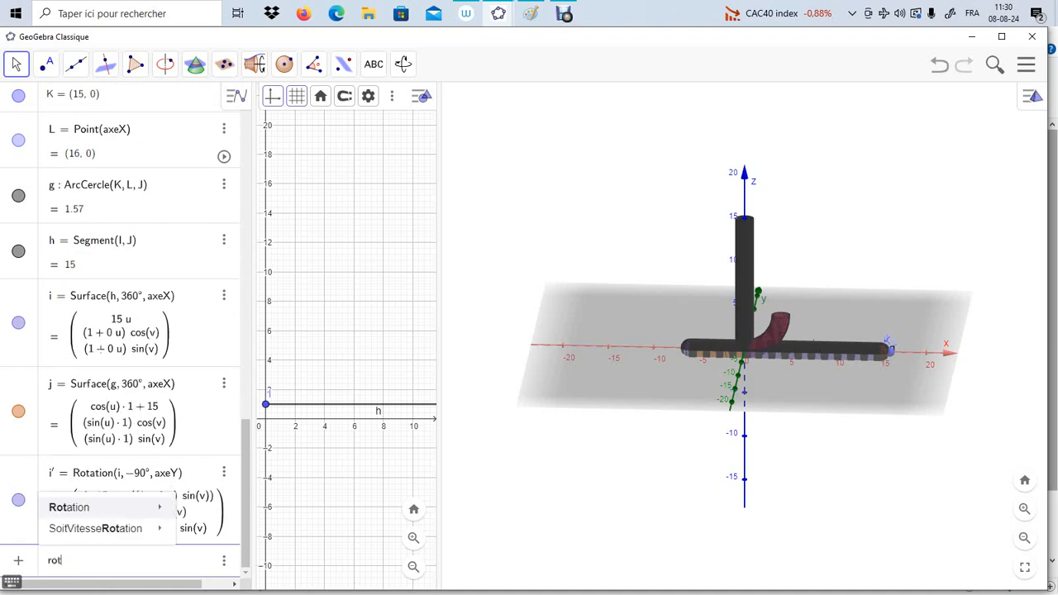
text(ation()
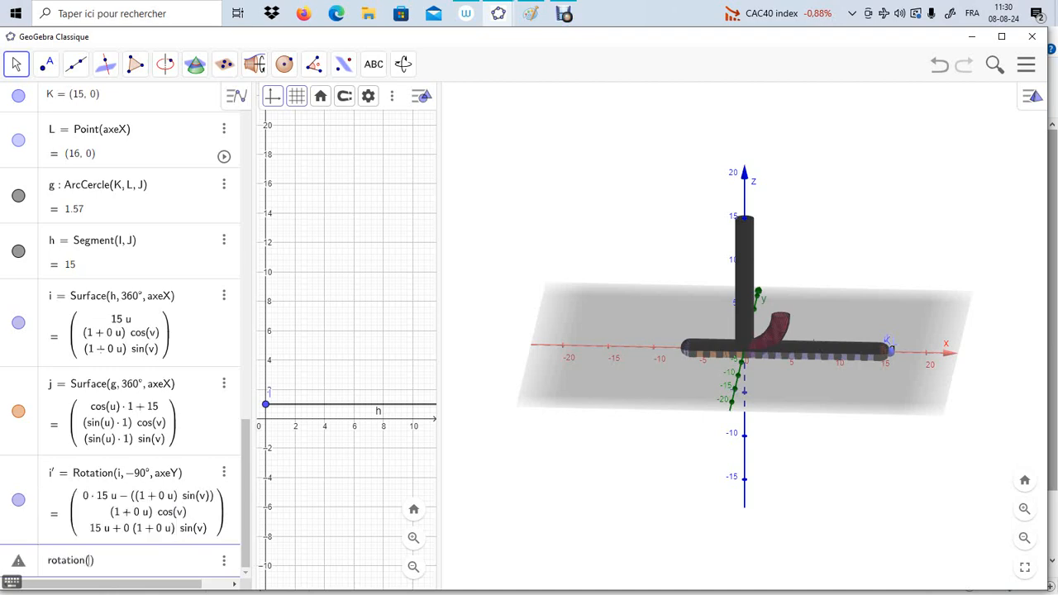
text(j, -)
text(90°)
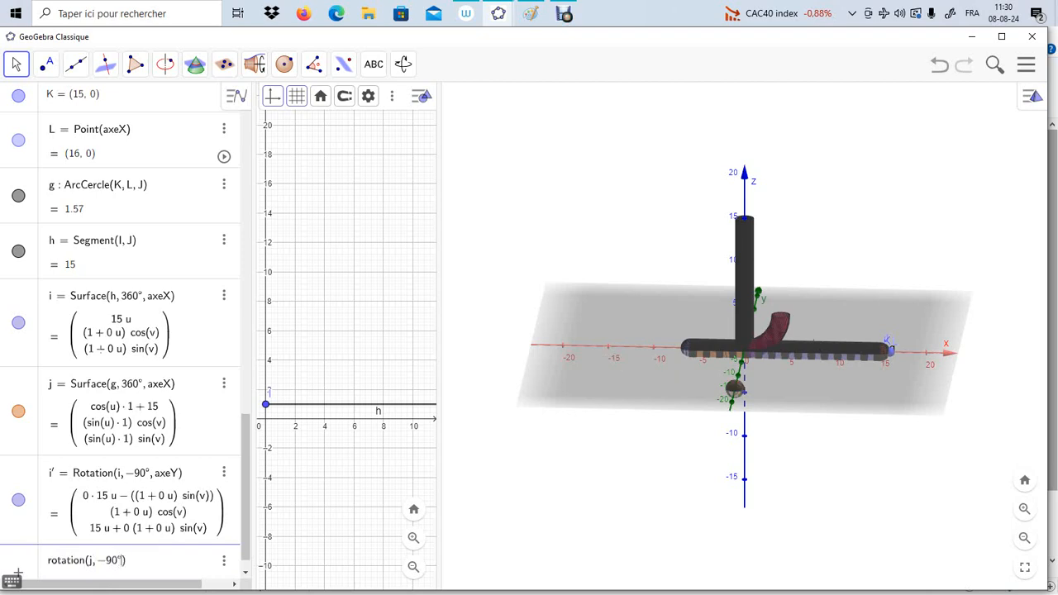
text(, axe)
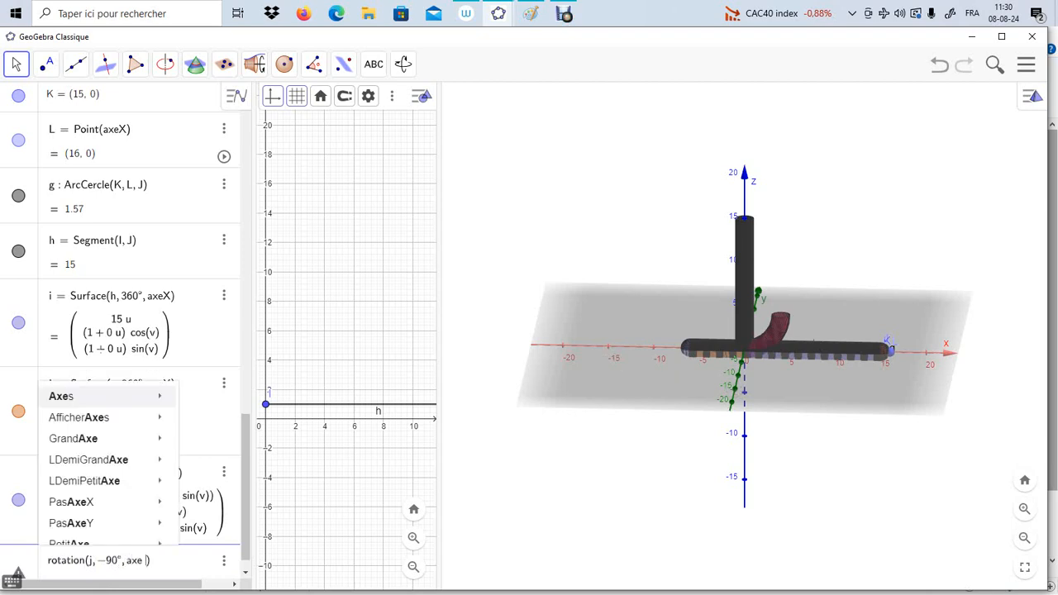
key(BackSpace)
text(Y)
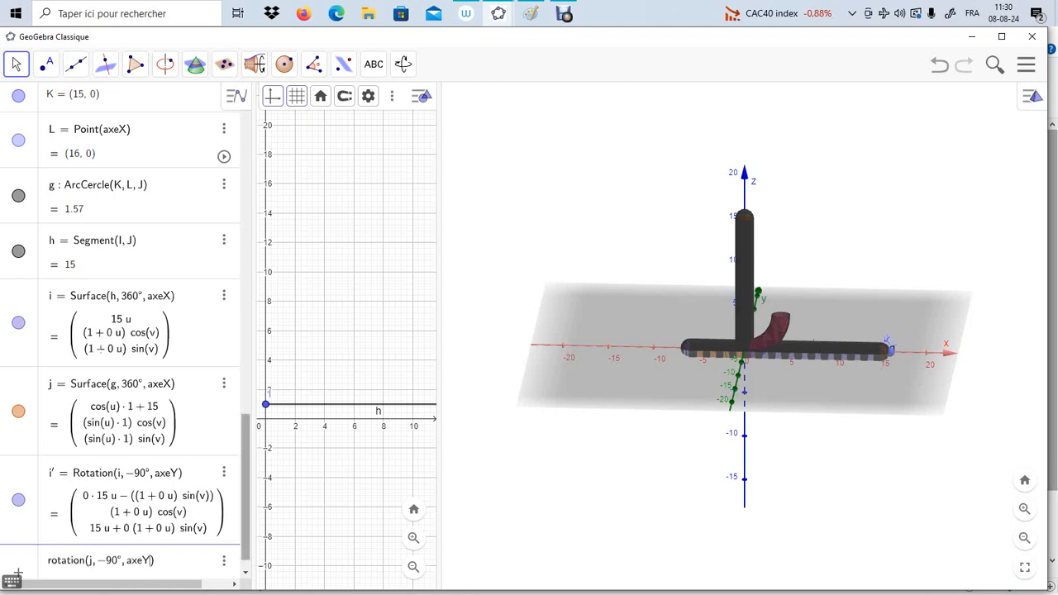
key(Return)
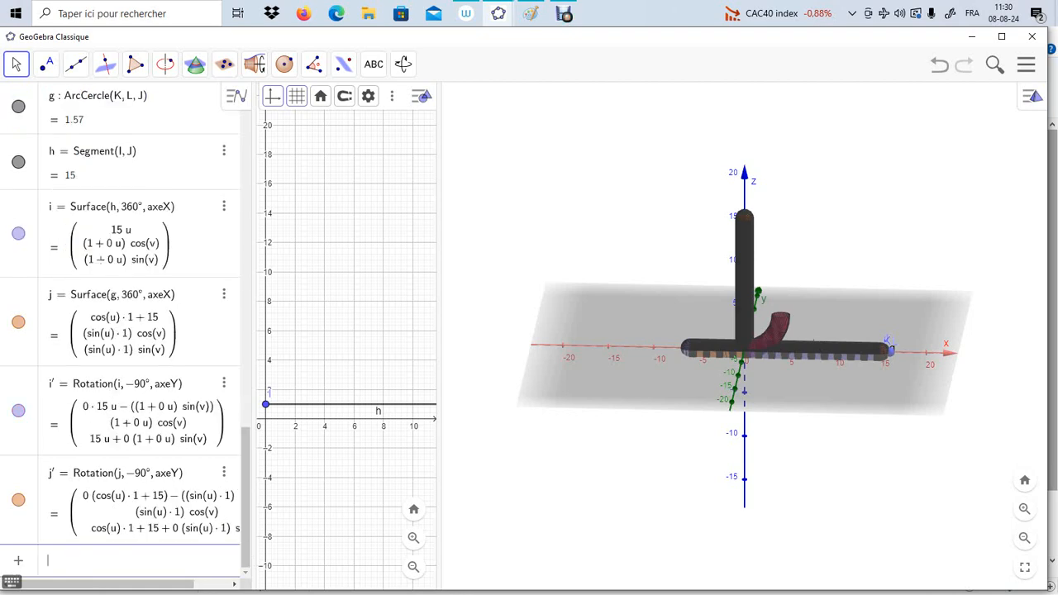
Hide the original horizontal surfaces i and j, leaving their rotated copies shown
click(18, 233)
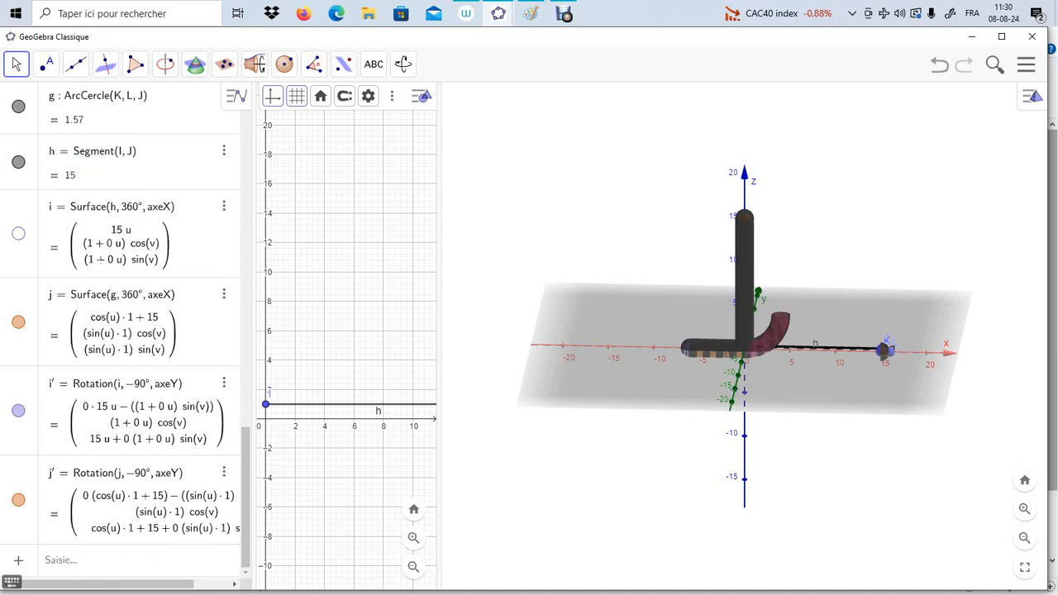
click(18, 322)
drag(620, 413, 715, 486)
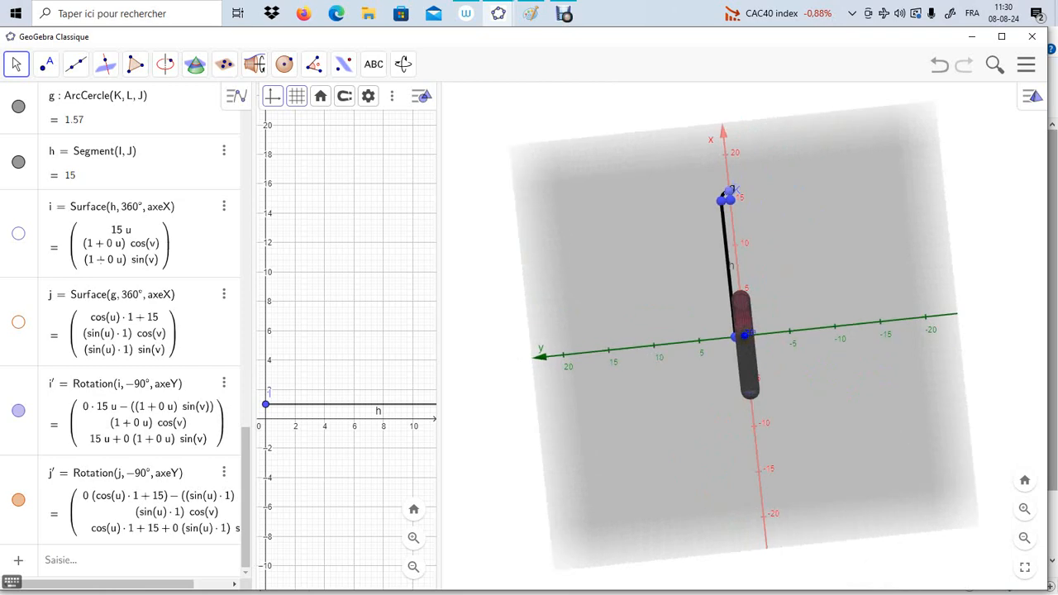
Hide the profile's construction points I, J, K and L, along with arc g and segment h
scroll(124, 331, up, 6)
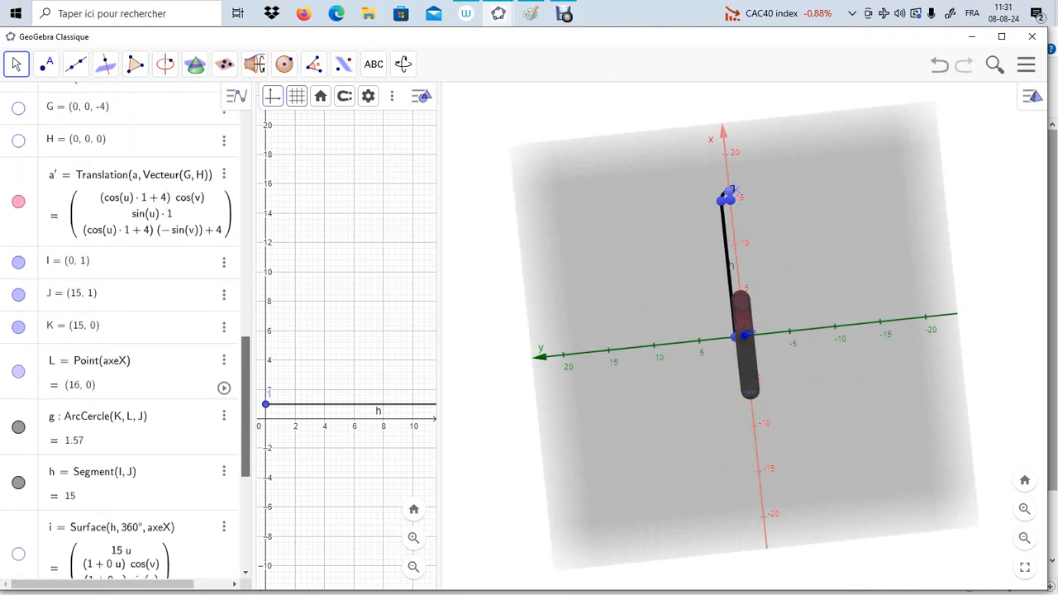
click(18, 262)
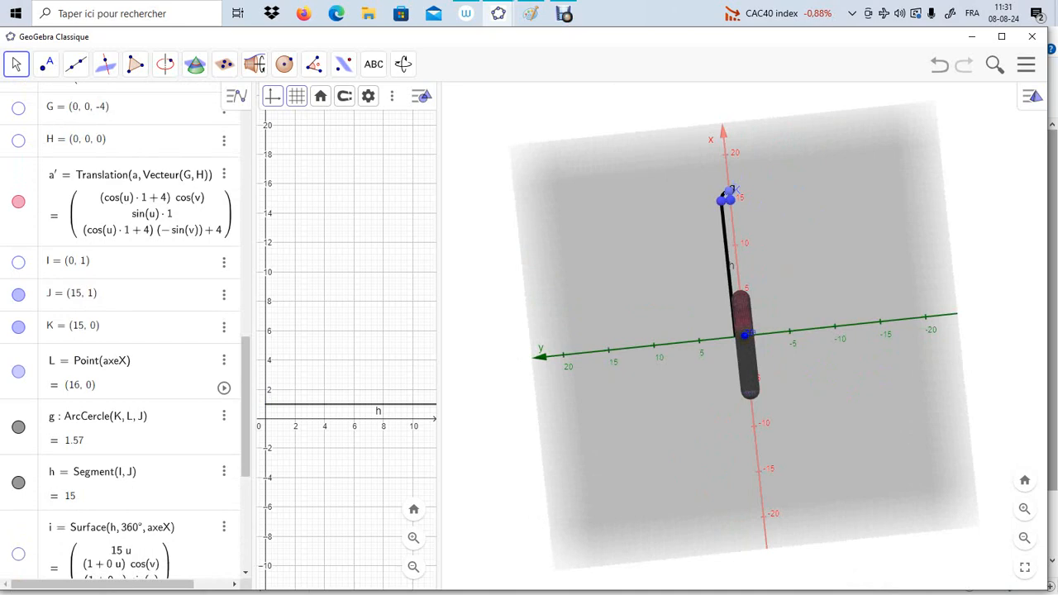
click(18, 294)
click(18, 327)
click(18, 371)
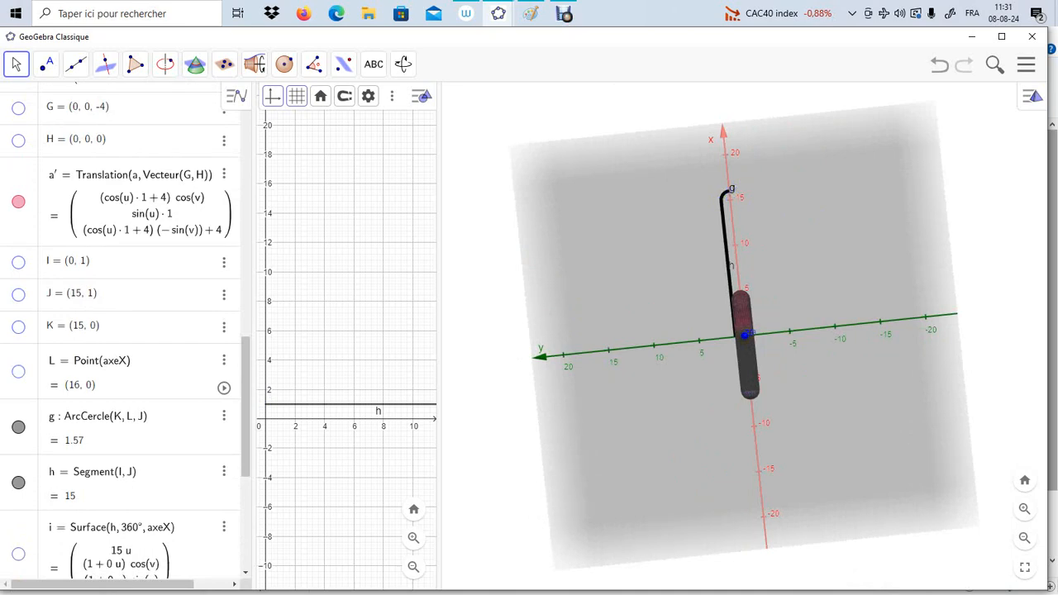
click(18, 427)
click(18, 482)
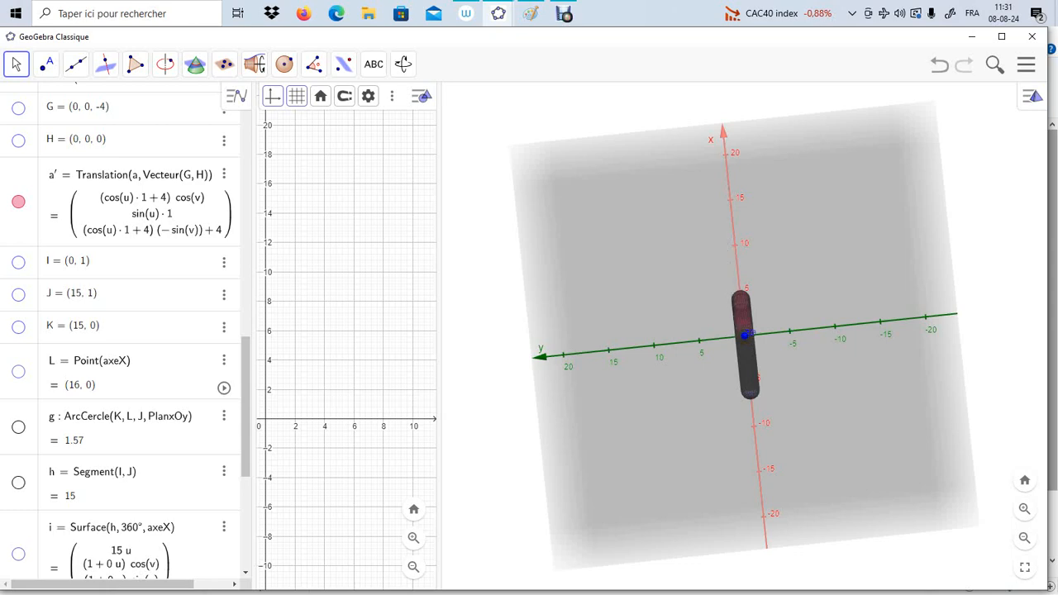
Examine the upright bar's base and the bend's open end up close from several angles
drag(661, 422, 740, 349)
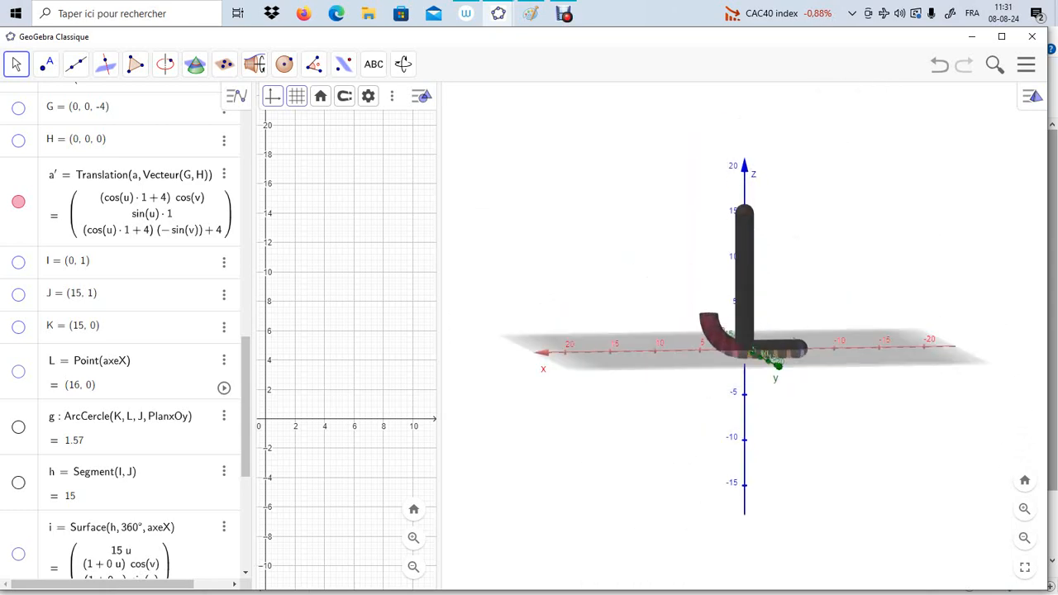
drag(740, 350, 838, 361)
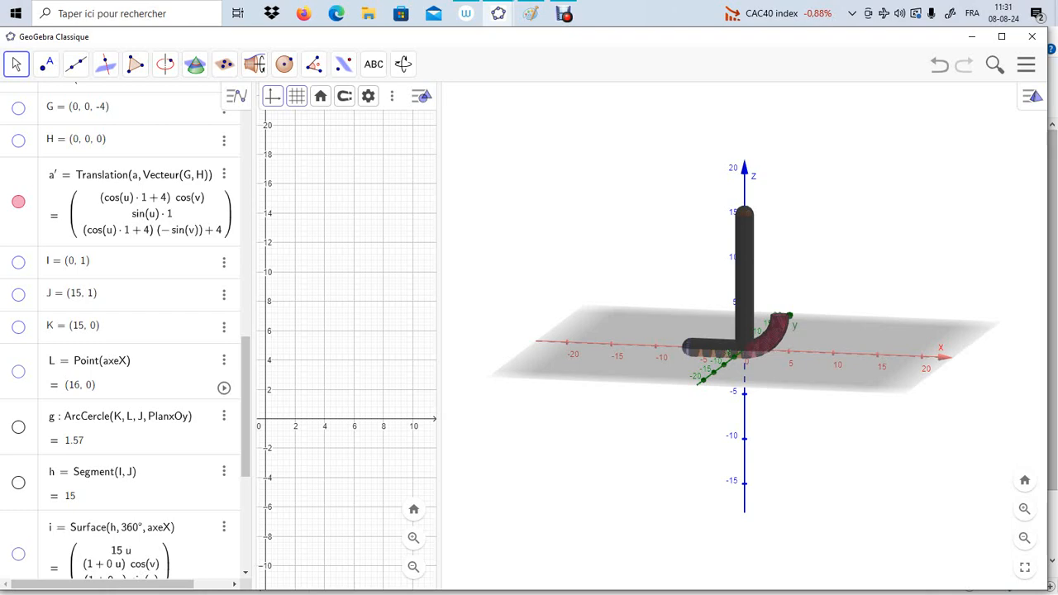
click(1024, 508)
click(1024, 509)
click(1024, 508)
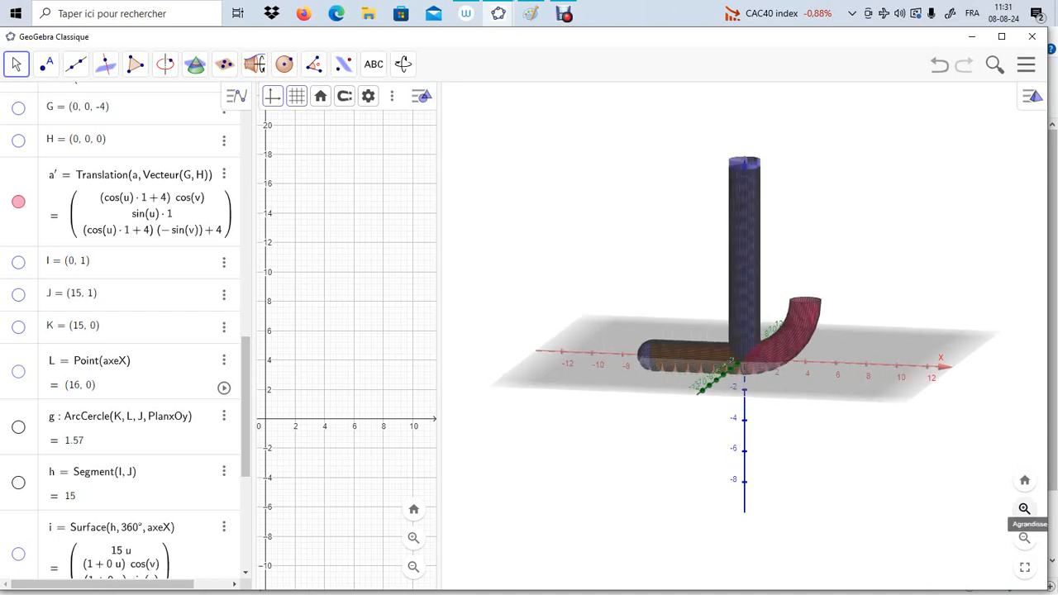
click(1024, 508)
click(1024, 509)
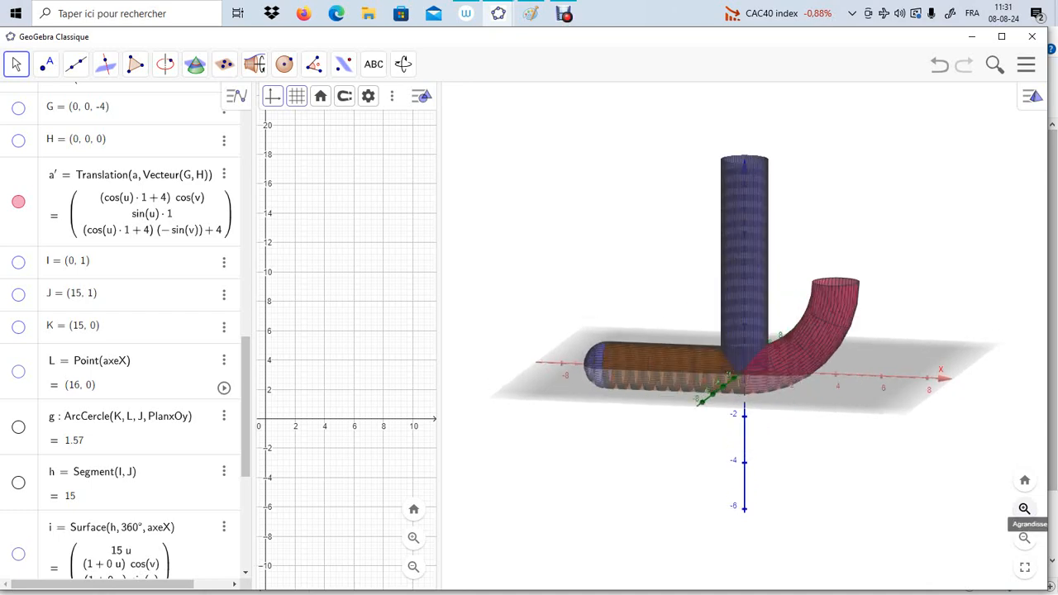
mouse_move(876, 463)
mouse_down()
mouse_move(909, 493)
mouse_move(902, 472)
mouse_move(919, 469)
mouse_move(893, 468)
mouse_up()
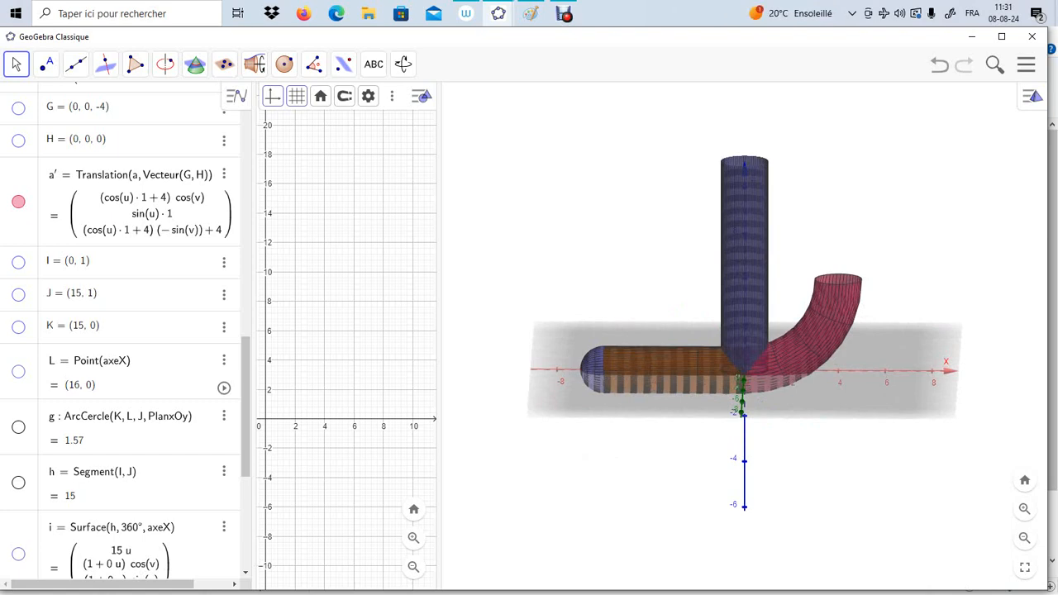
mouse_move(586, 458)
mouse_down()
mouse_move(618, 503)
mouse_move(618, 491)
mouse_move(603, 498)
mouse_move(596, 487)
mouse_move(588, 449)
mouse_up()
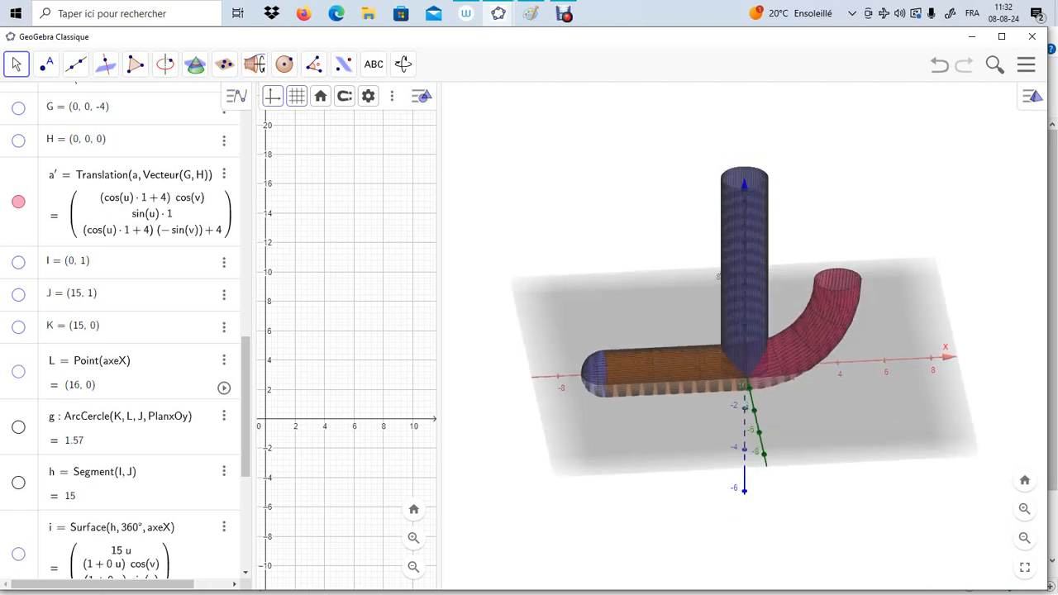
drag(735, 513, 687, 519)
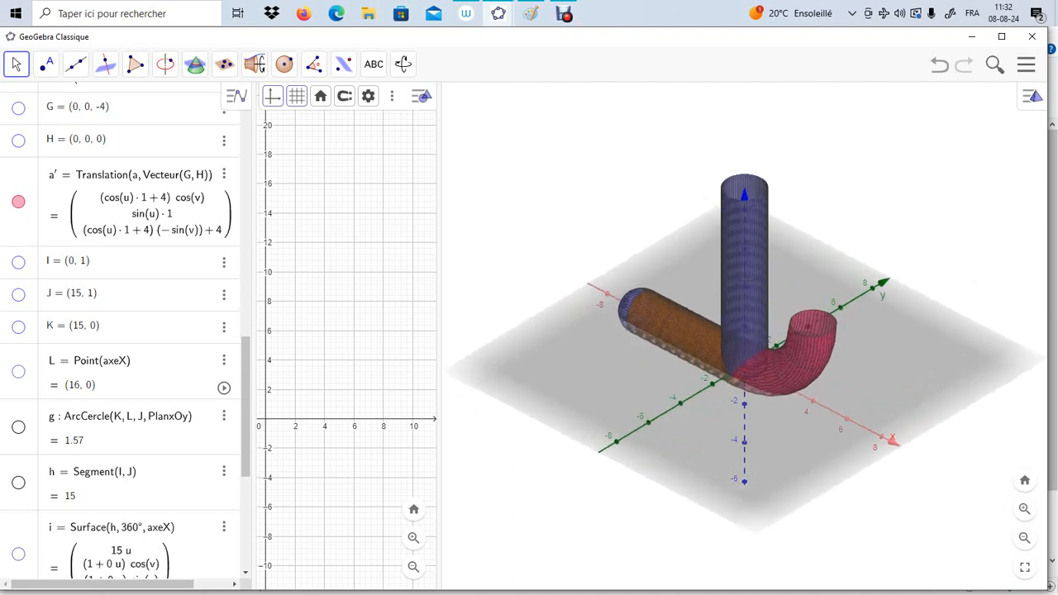
Create a point at (4, 0, 4), at the centre of the bend's open end
scroll(120, 330, down, 4)
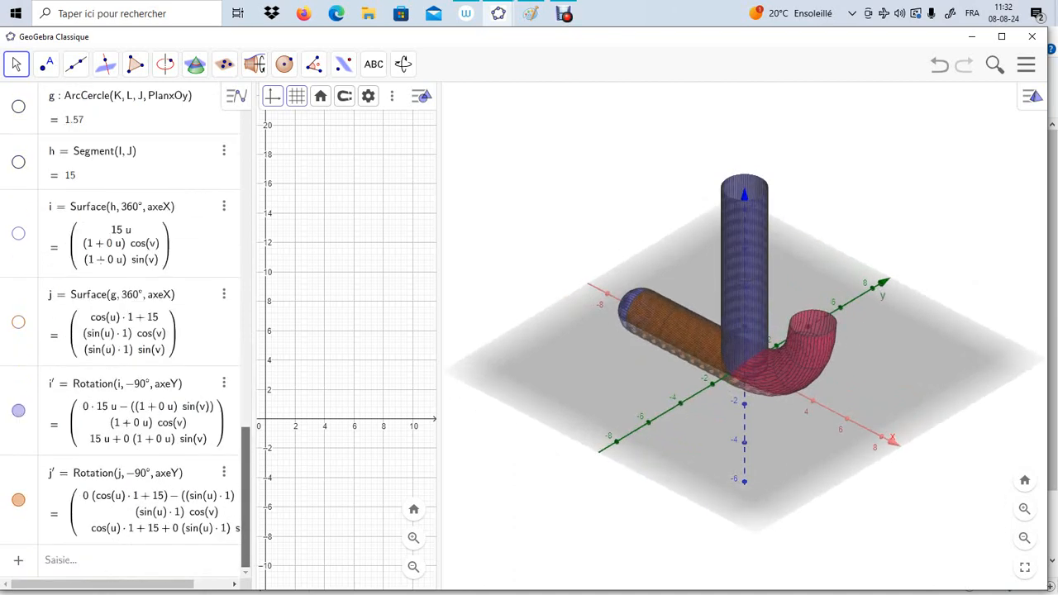
click(57, 559)
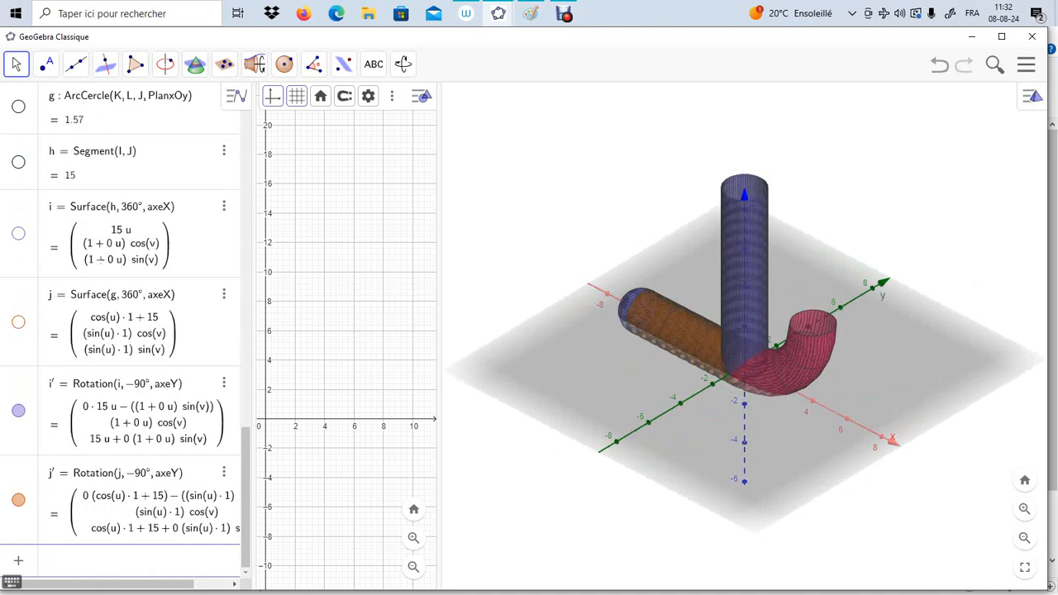
text((4, 0)
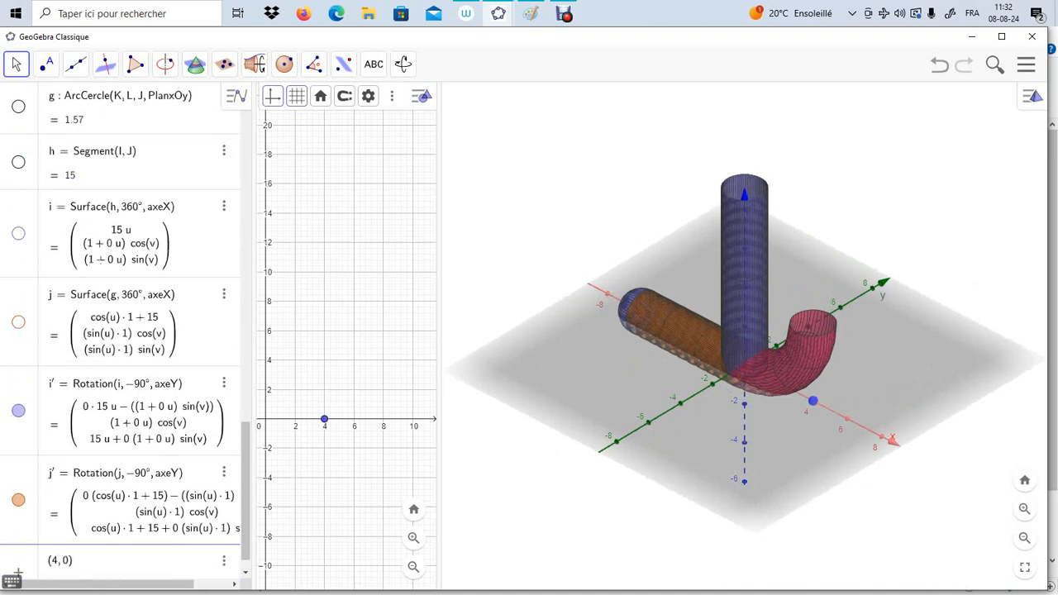
text(, 4)
key(Return)
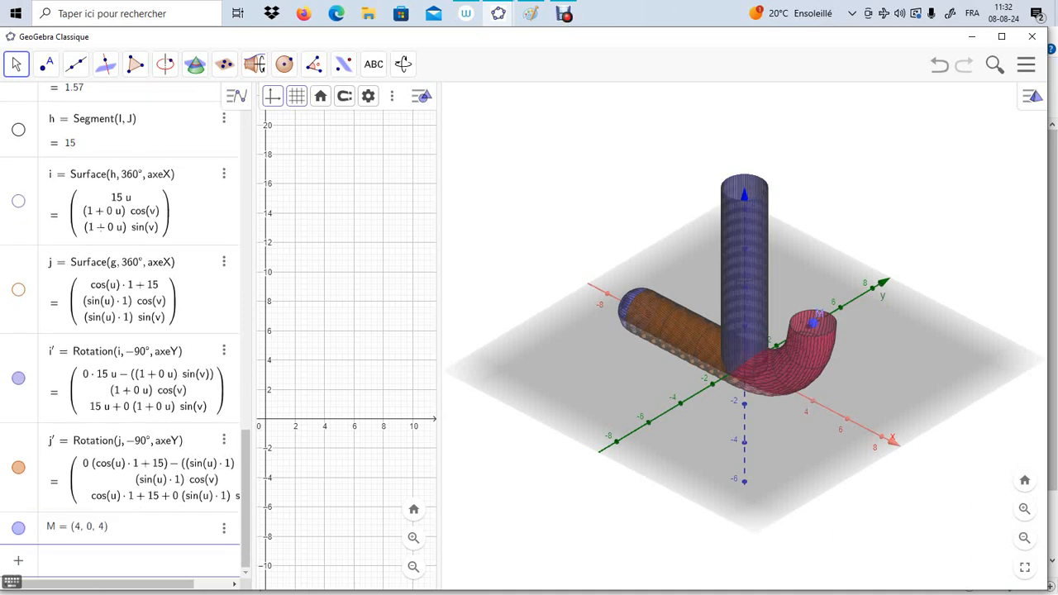
Create a point at (0, 0, 0) and define the vector from it to M with vecteur(N, M)
drag(649, 487, 689, 464)
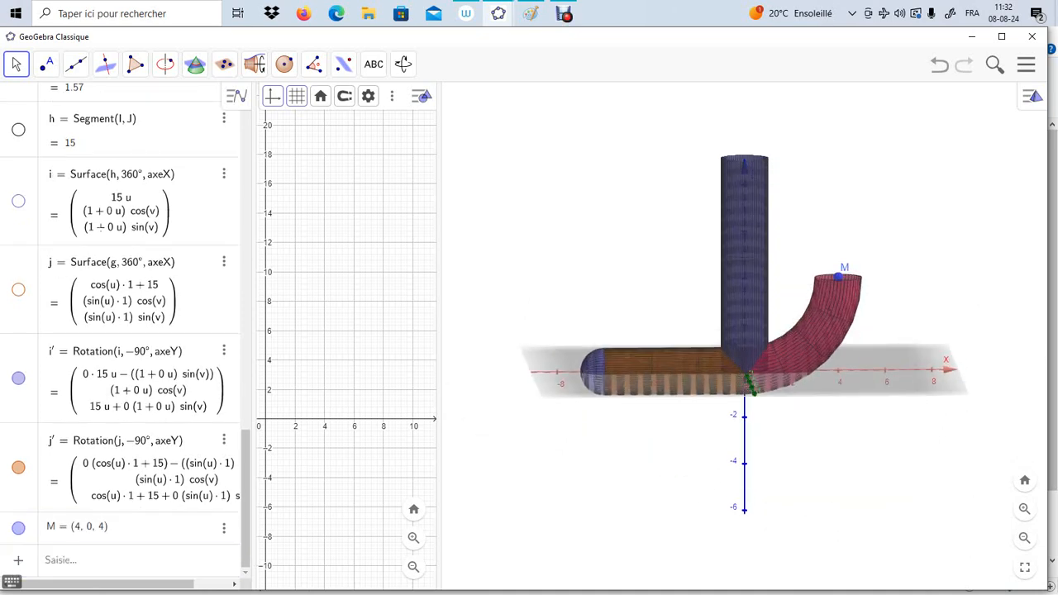
click(99, 560)
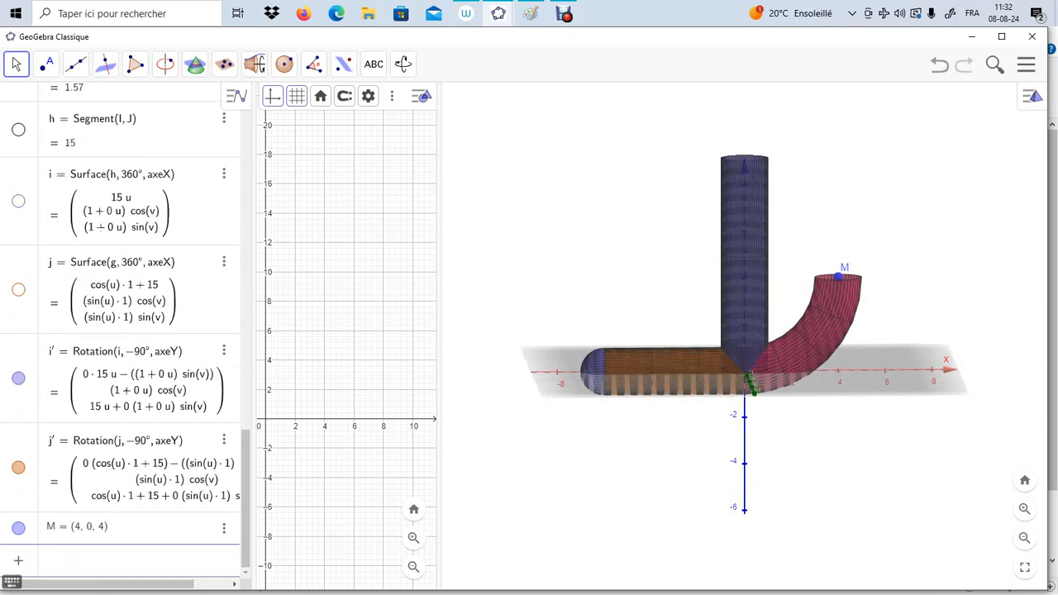
text((0,0,0)
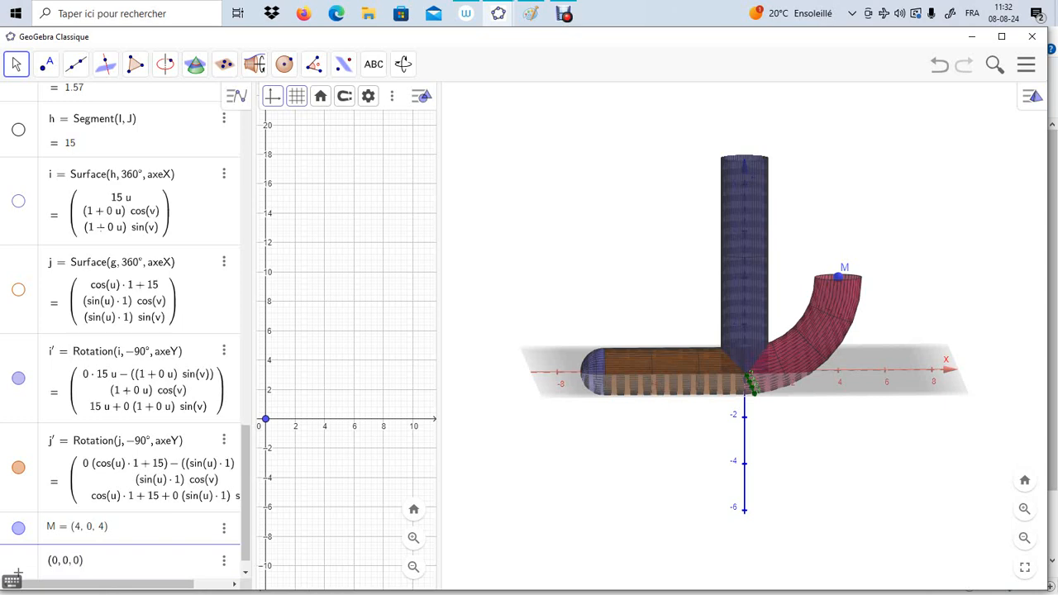
key(Return)
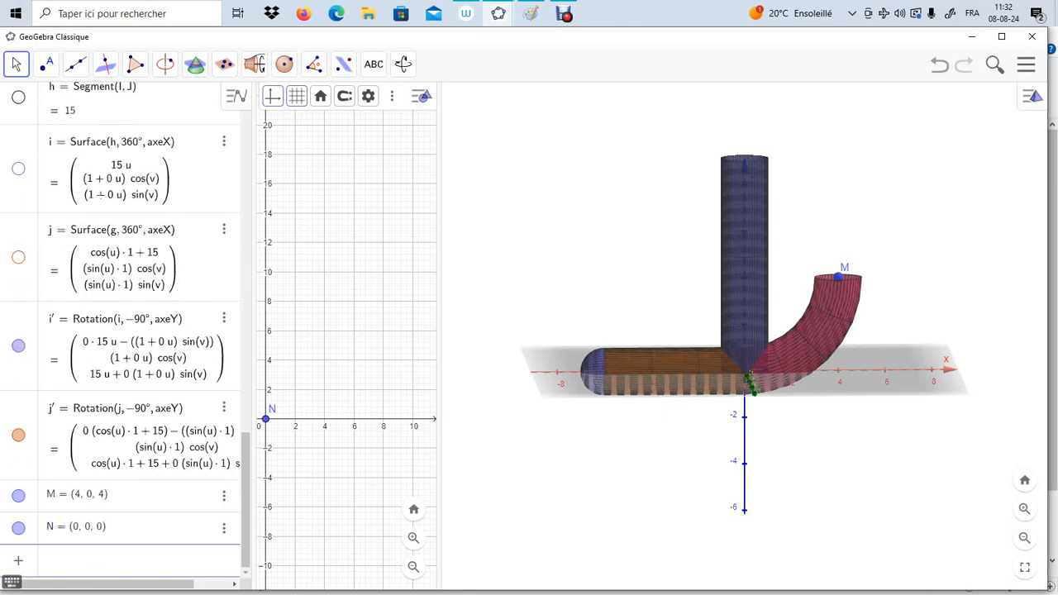
text(vecteur(N, M)
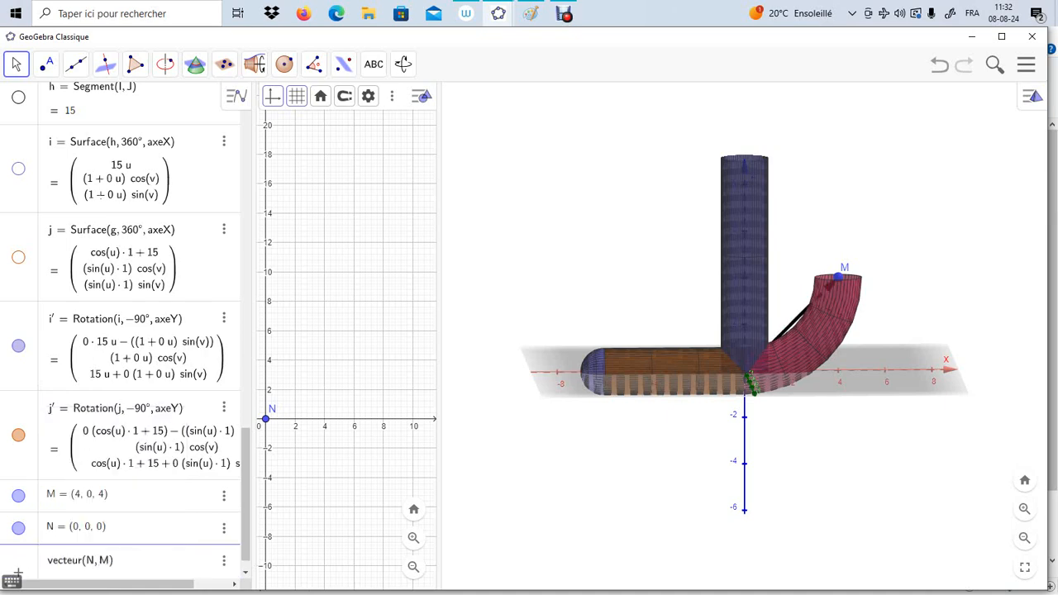
key(Return)
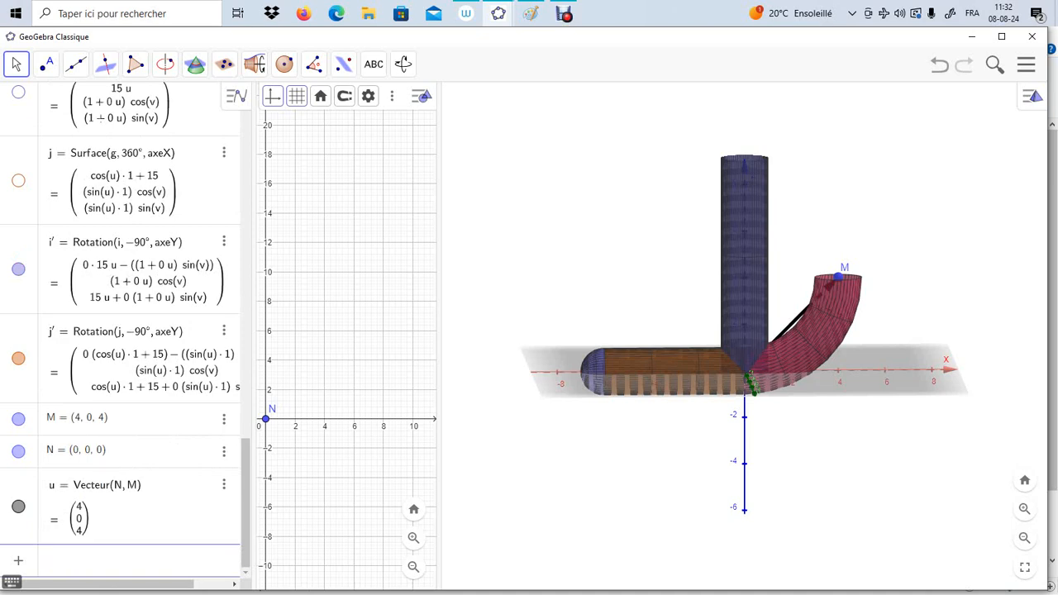
Try to translate the upright cylinder i' from the origin to M with translation(i', N, M)
click(1024, 537)
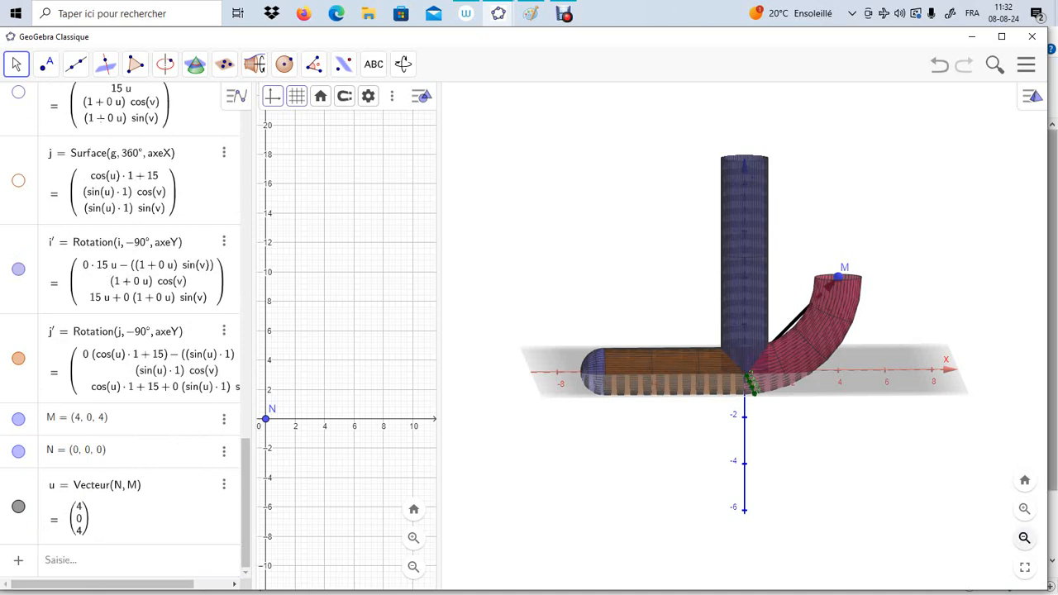
click(1024, 537)
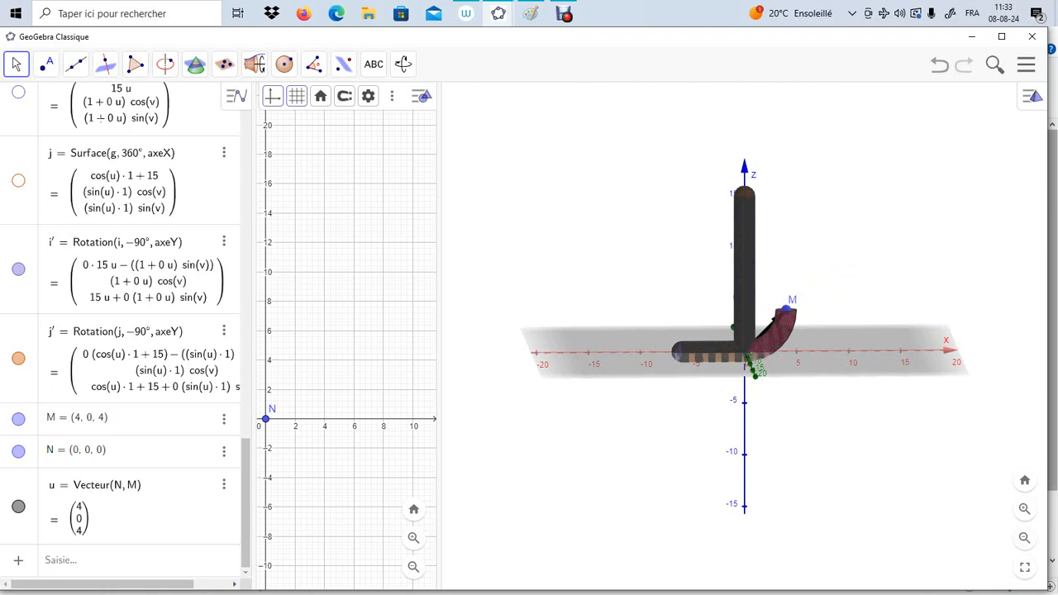
click(124, 560)
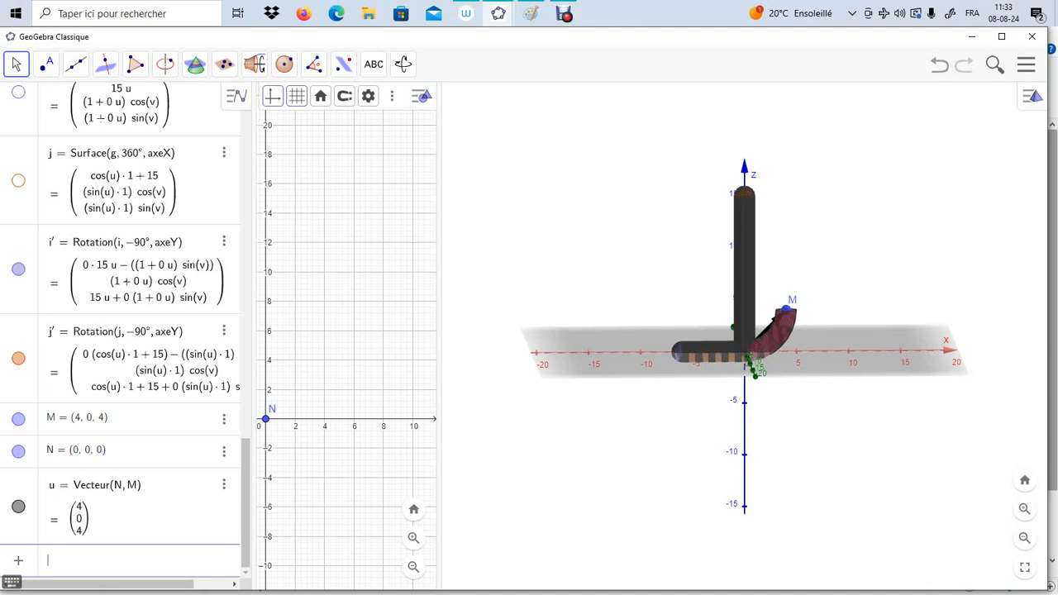
text(transl)
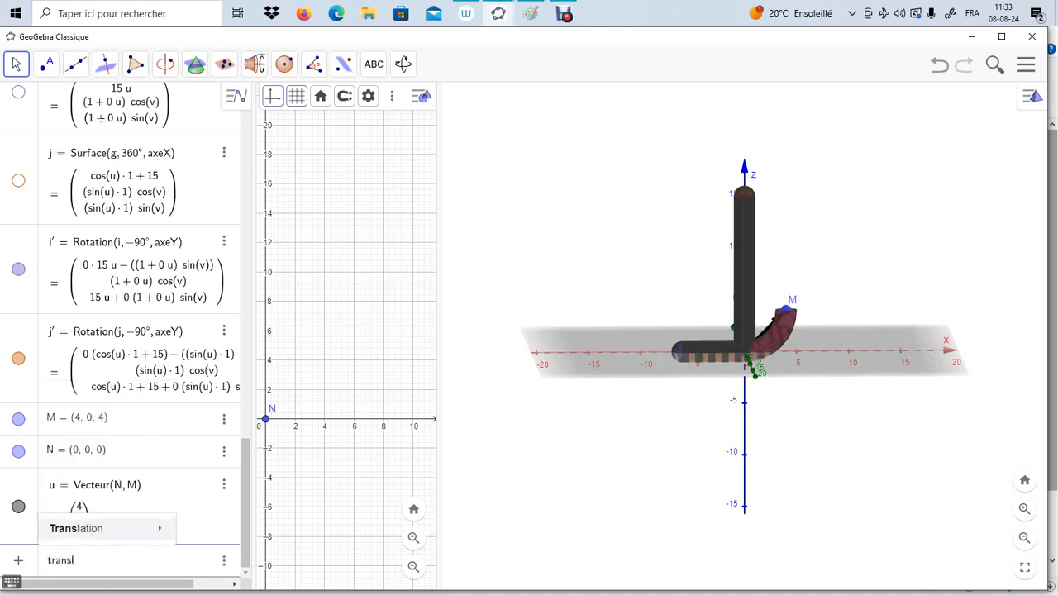
text(ation(i', )
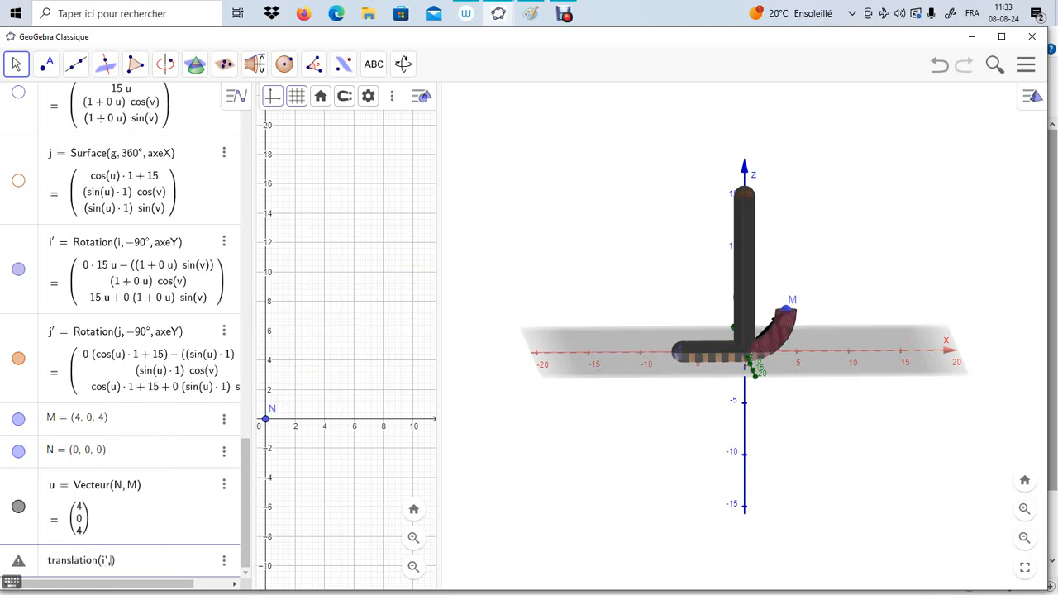
text(N, M)
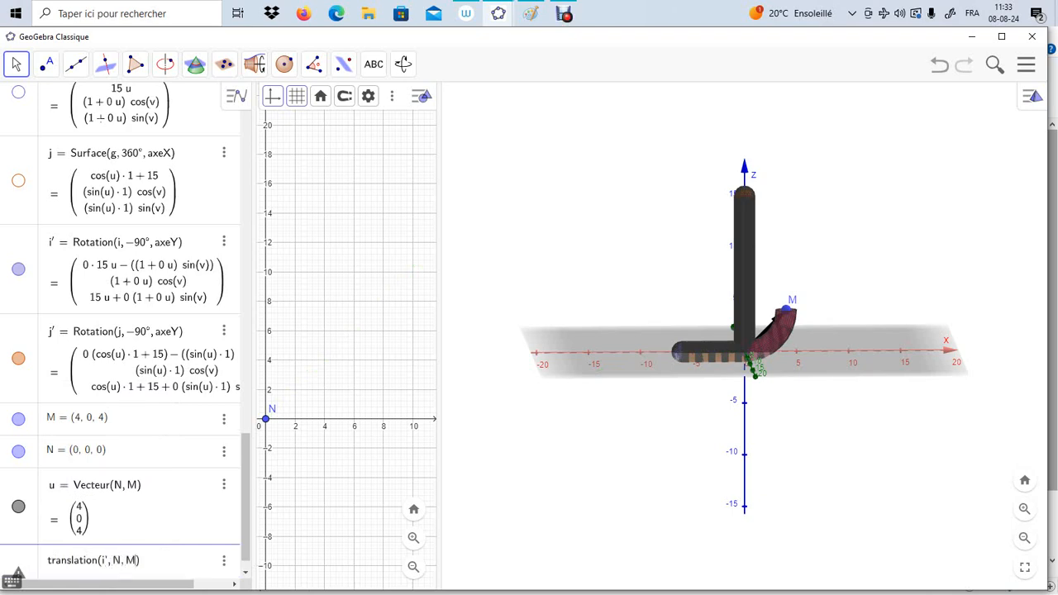
key(Return)
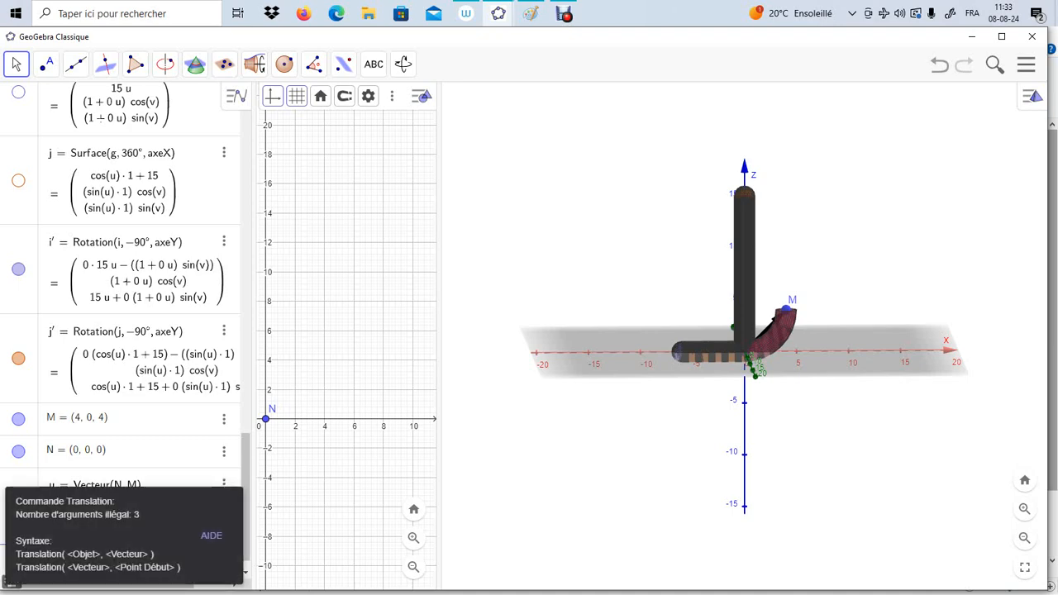
Correct the command to translation(i', u) so the upright cylinder is translated by vector u
click(347, 463)
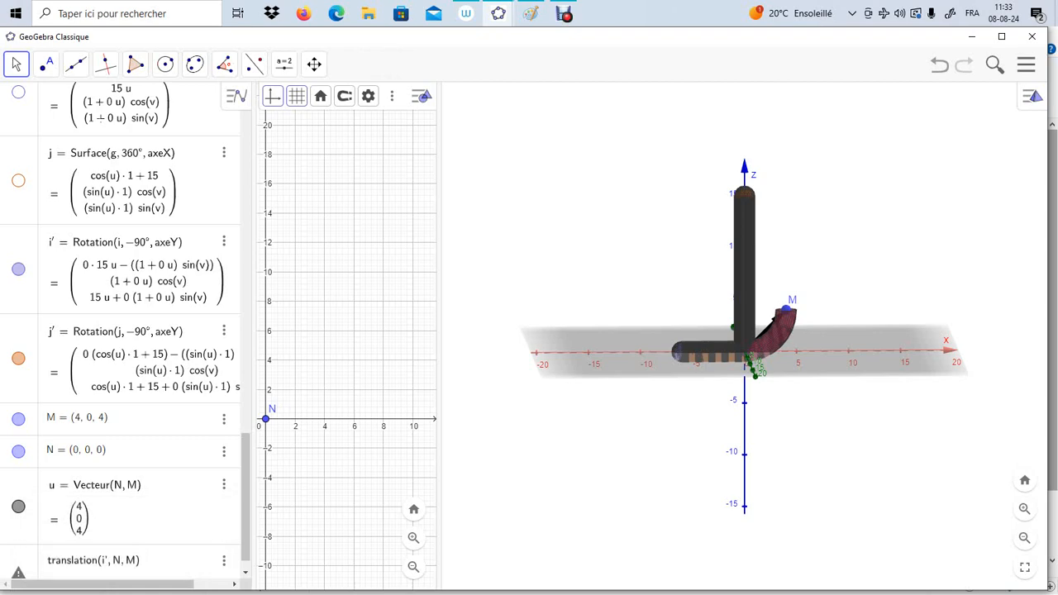
click(136, 560)
key(BackSpace)
key(BackSpace)
key(BackSpace)
key(BackSpace)
text(u)
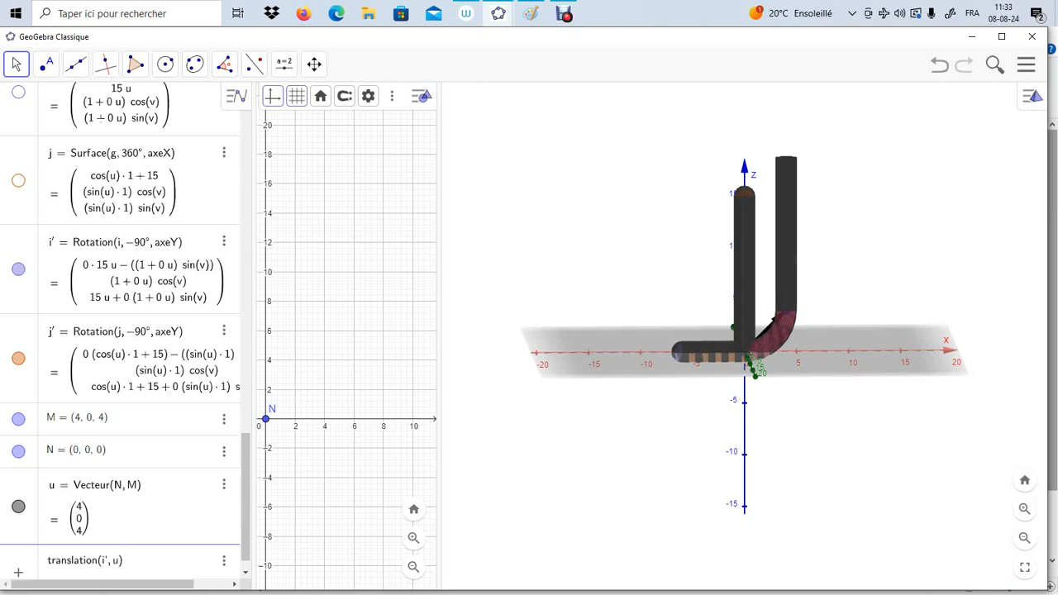
key(Return)
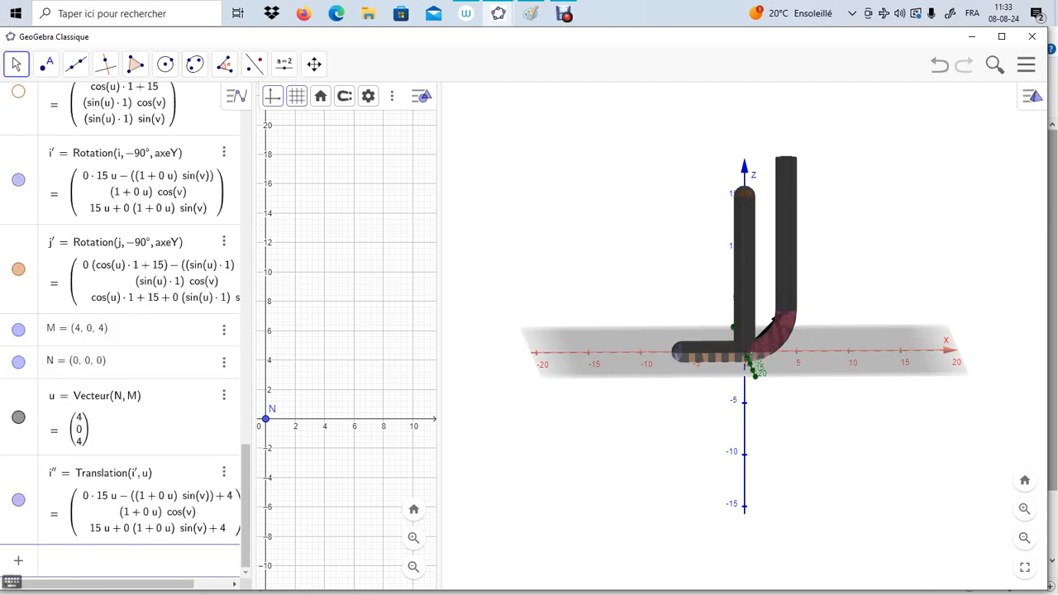
Translate the upright bar's rounded cap j' by vector u with translation(j', u)
text(transla)
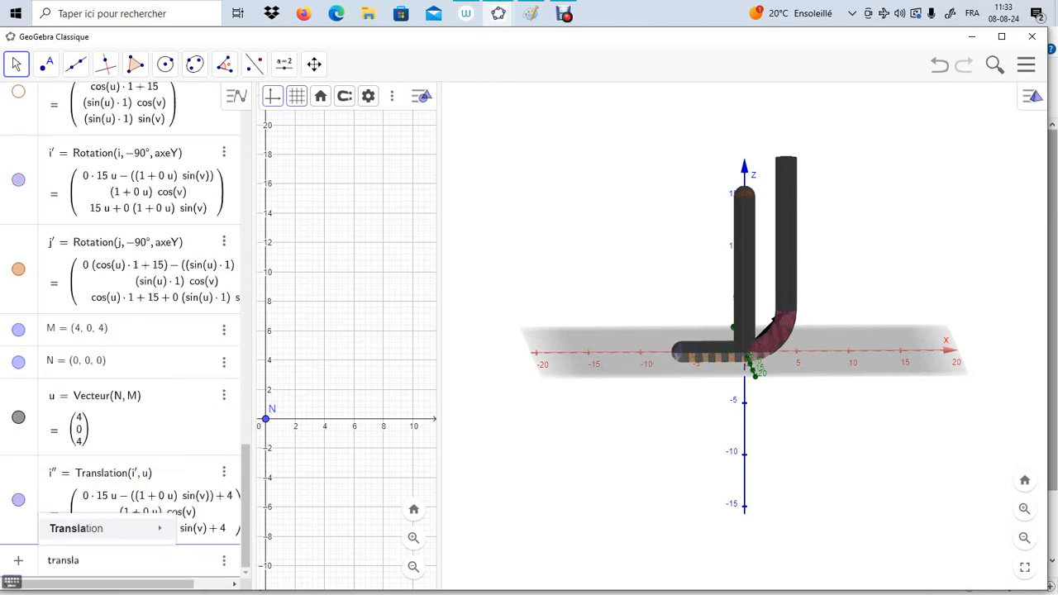
text(tion()
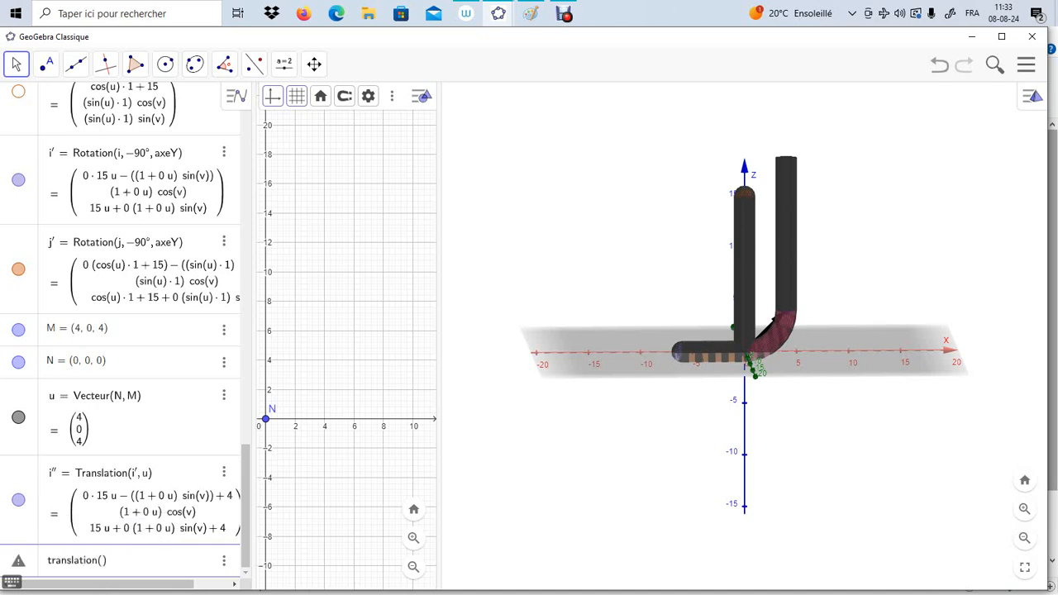
text(j', u)
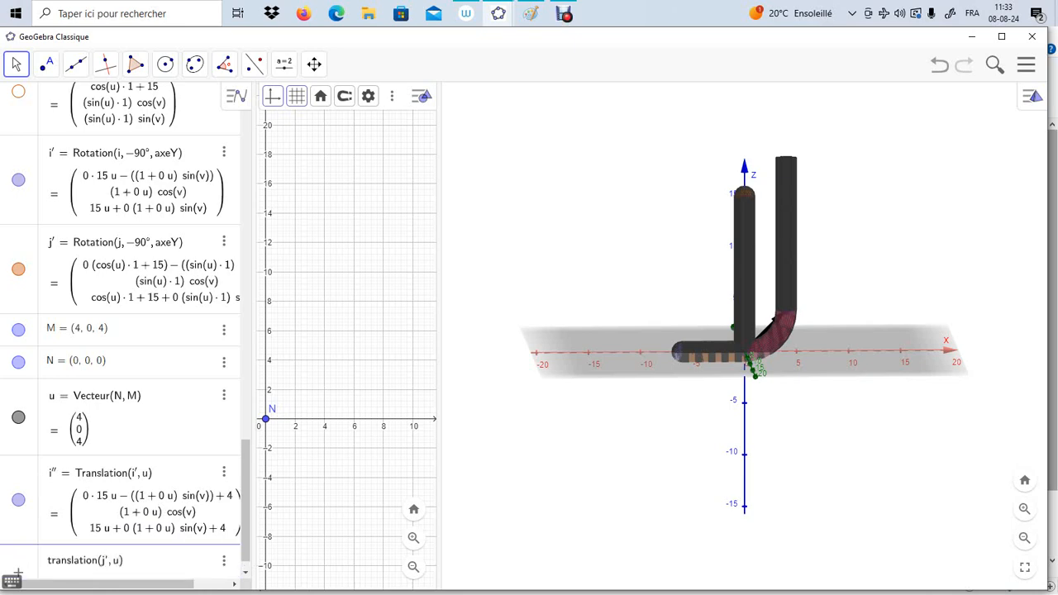
key(Return)
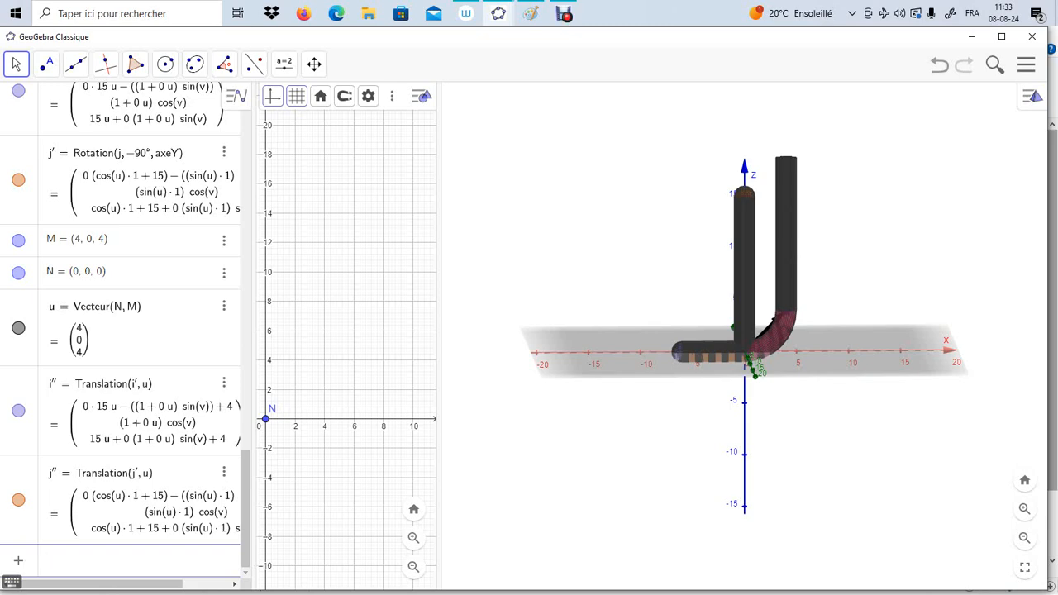
Hide the untranslated upright cylinder i' and its cap j'
click(1024, 538)
click(1024, 538)
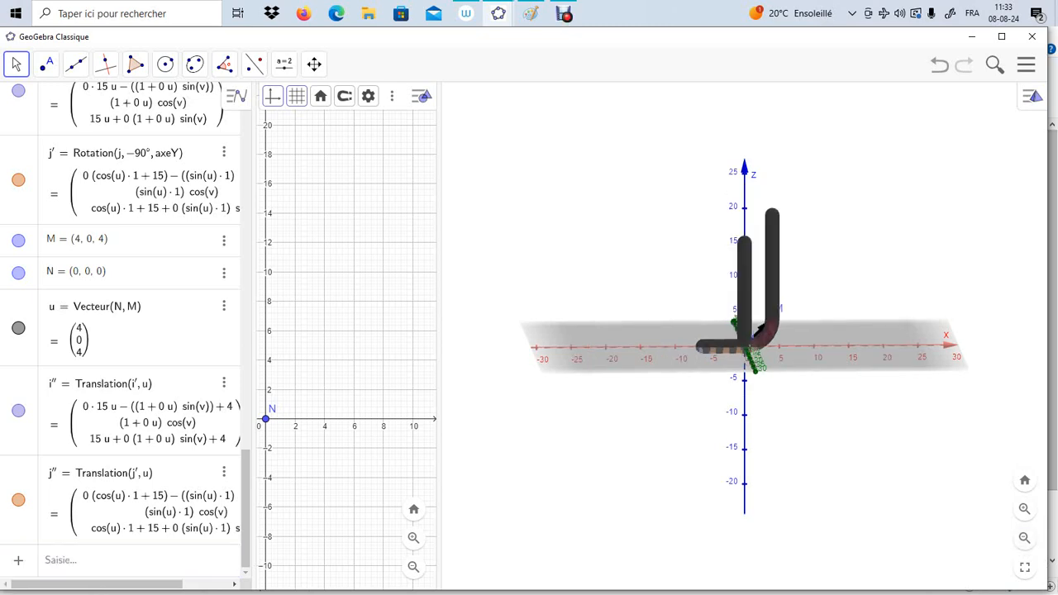
click(18, 179)
click(18, 90)
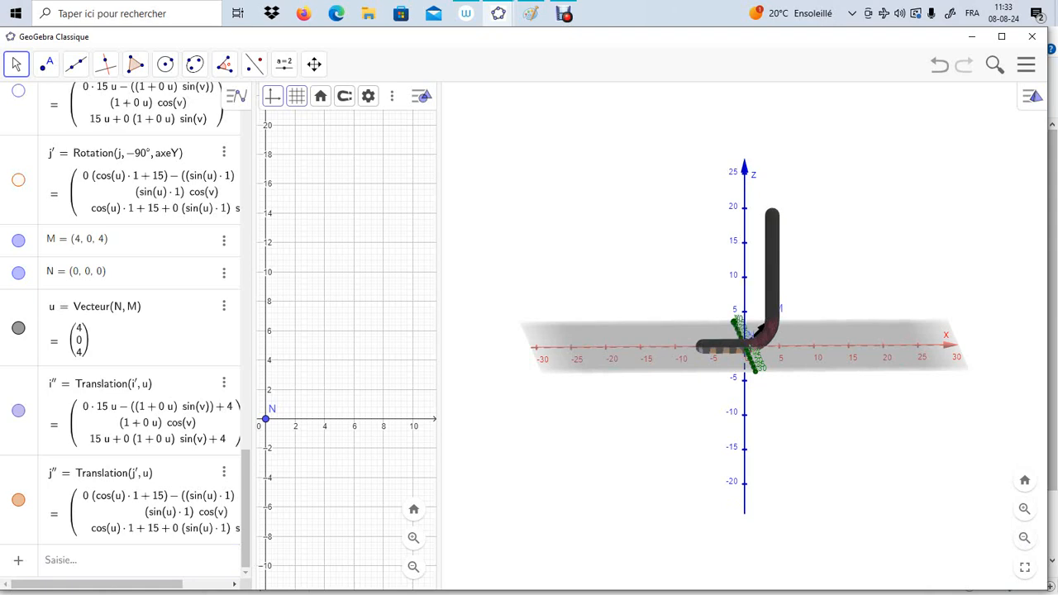
Hide points M and N and vector u, and check the object list for other visible construction elements
click(1024, 509)
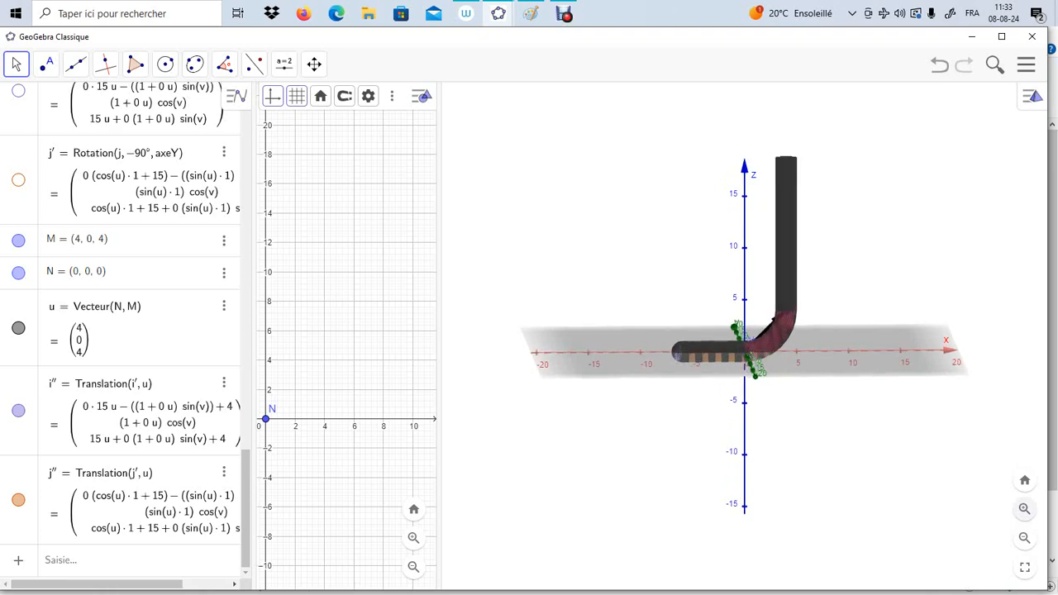
click(1024, 539)
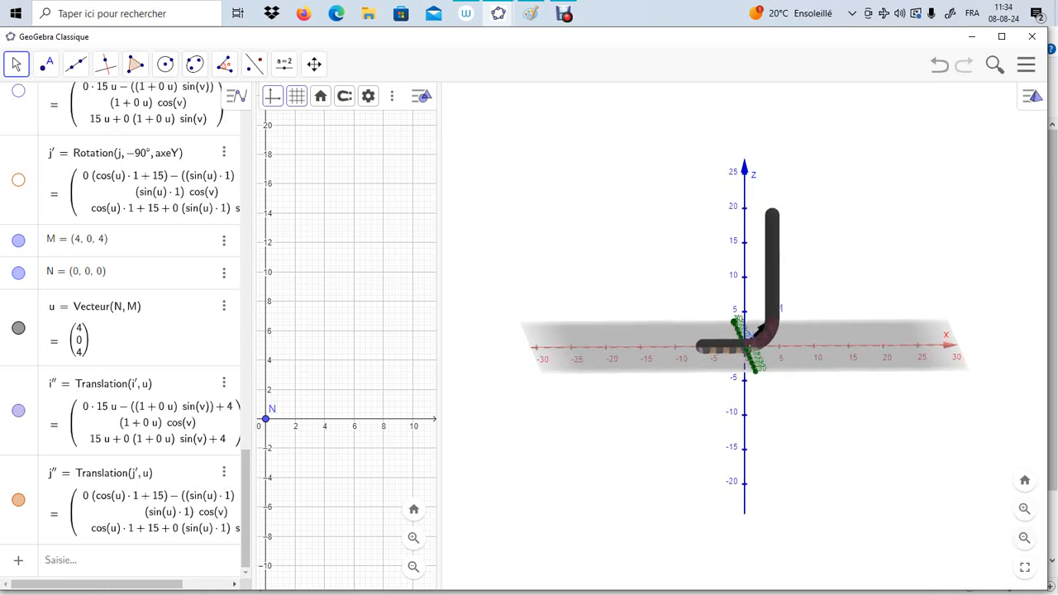
click(314, 64)
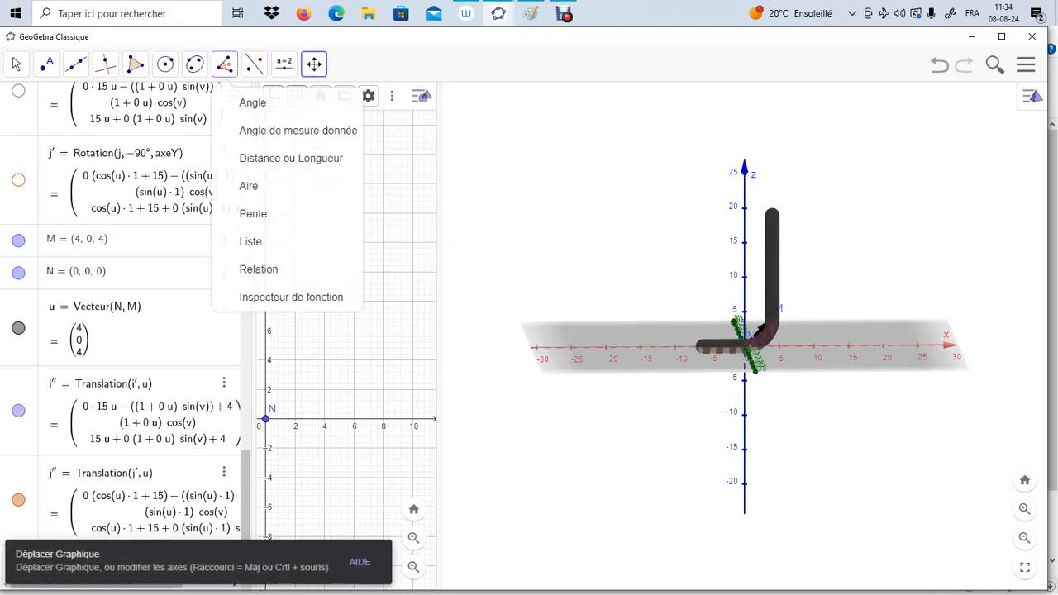
click(17, 65)
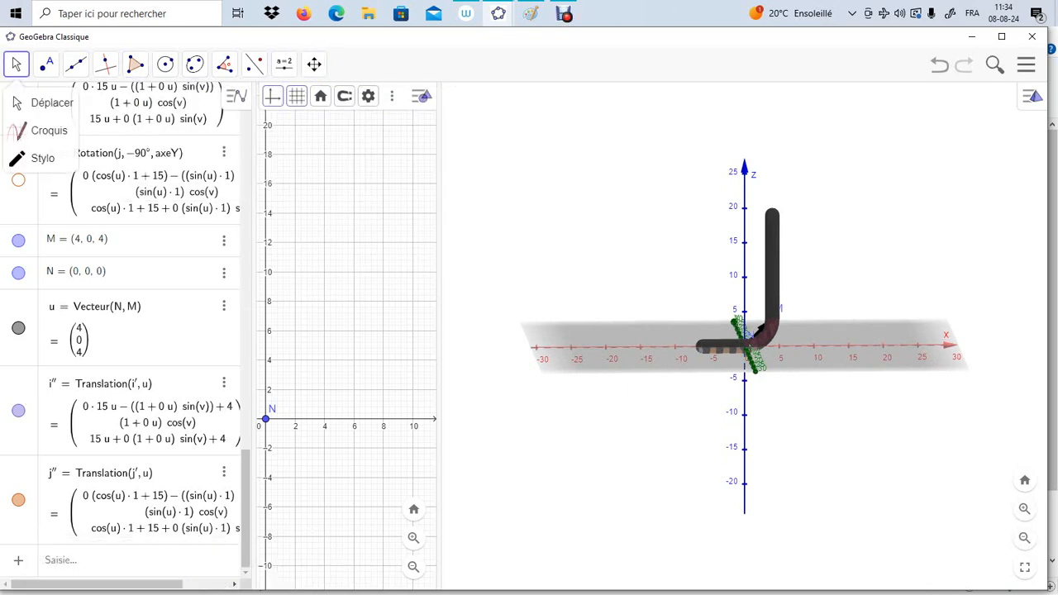
drag(611, 248, 736, 278)
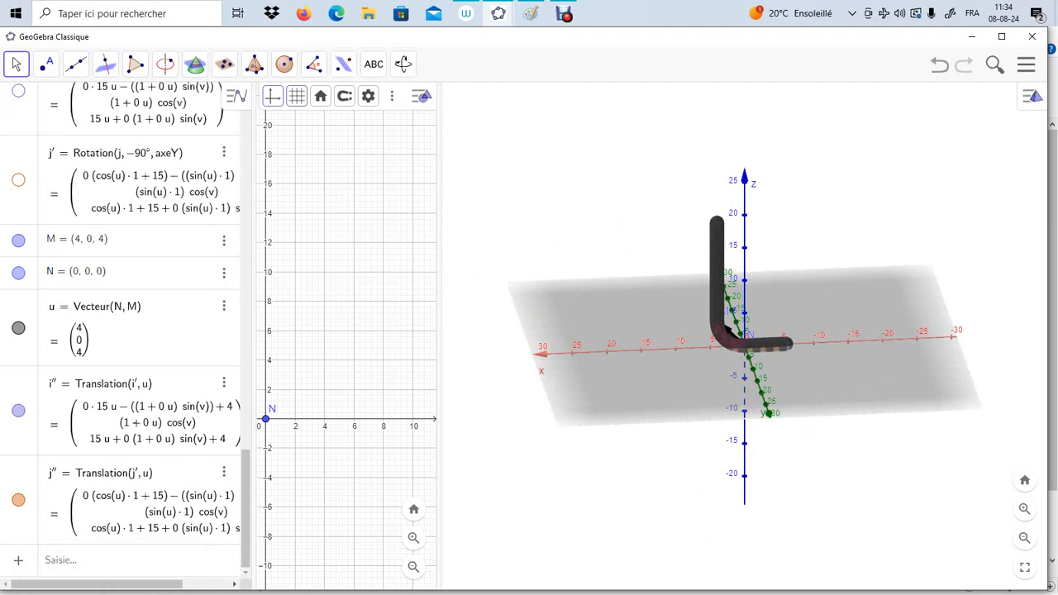
click(18, 240)
click(18, 273)
click(18, 328)
scroll(124, 330, up, 15)
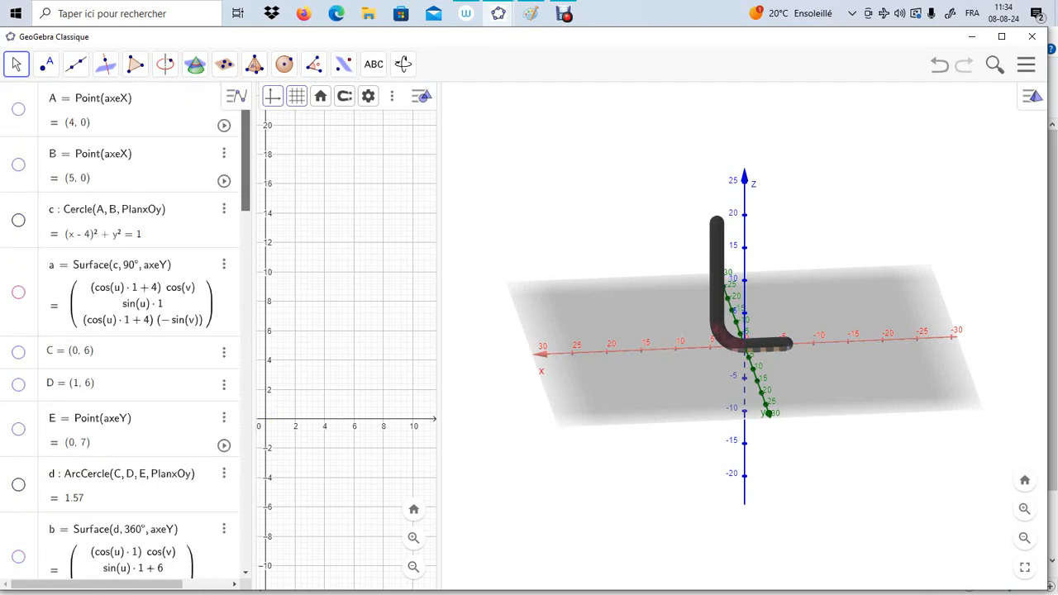
scroll(124, 330, down, 10)
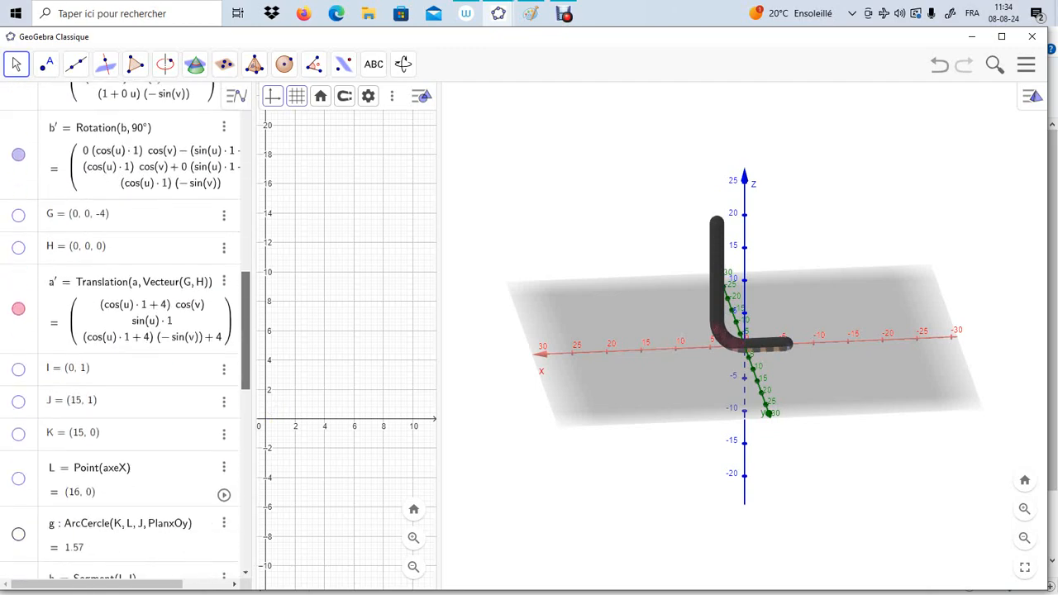
scroll(124, 331, down, 10)
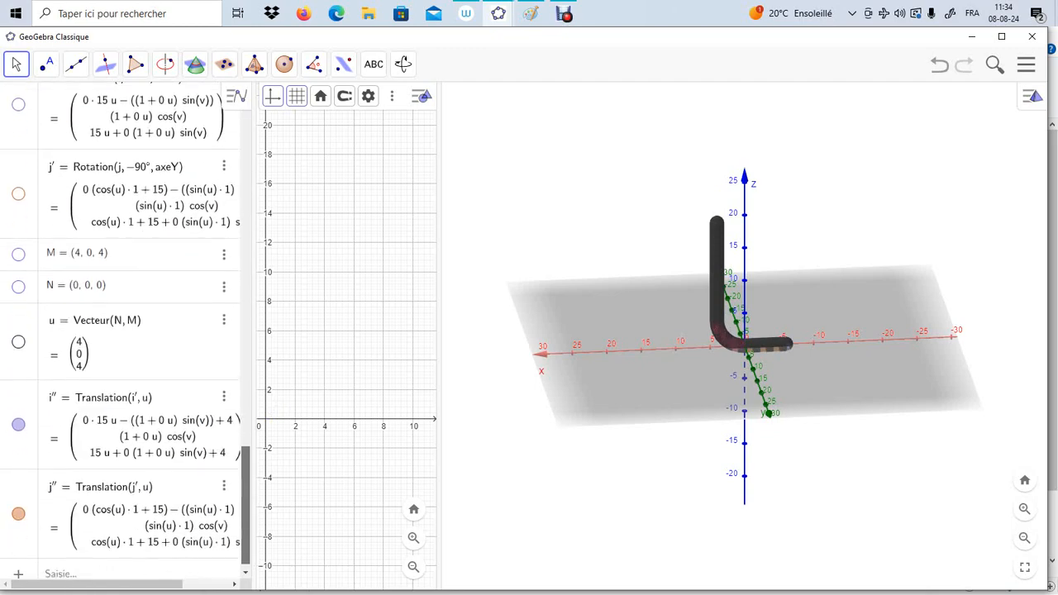
Hide the axes and the xOy plane in the 3D view so only the bent bar is displayed
drag(563, 413, 807, 451)
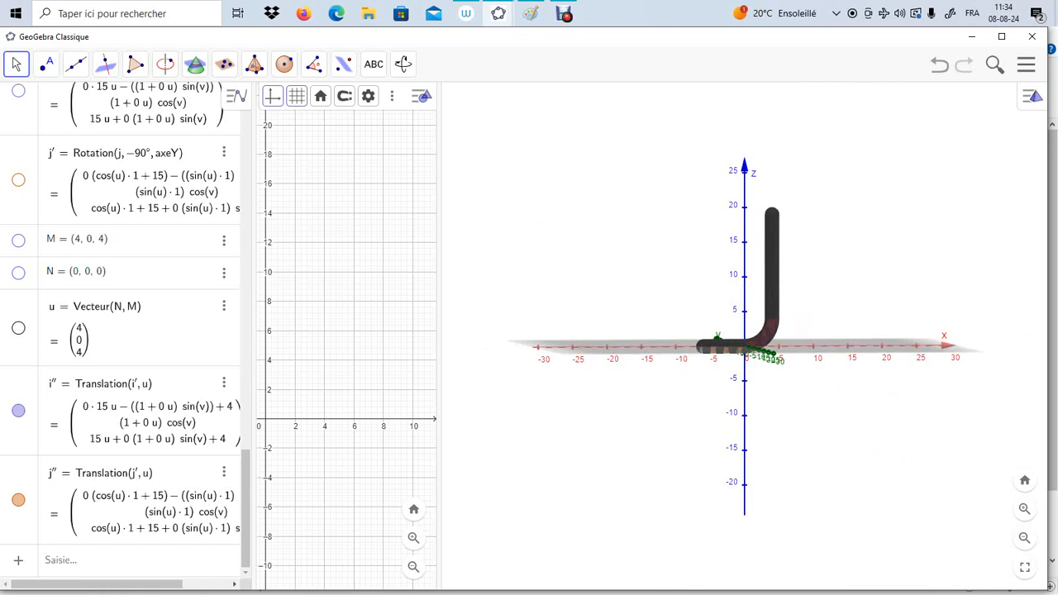
click(402, 64)
click(472, 99)
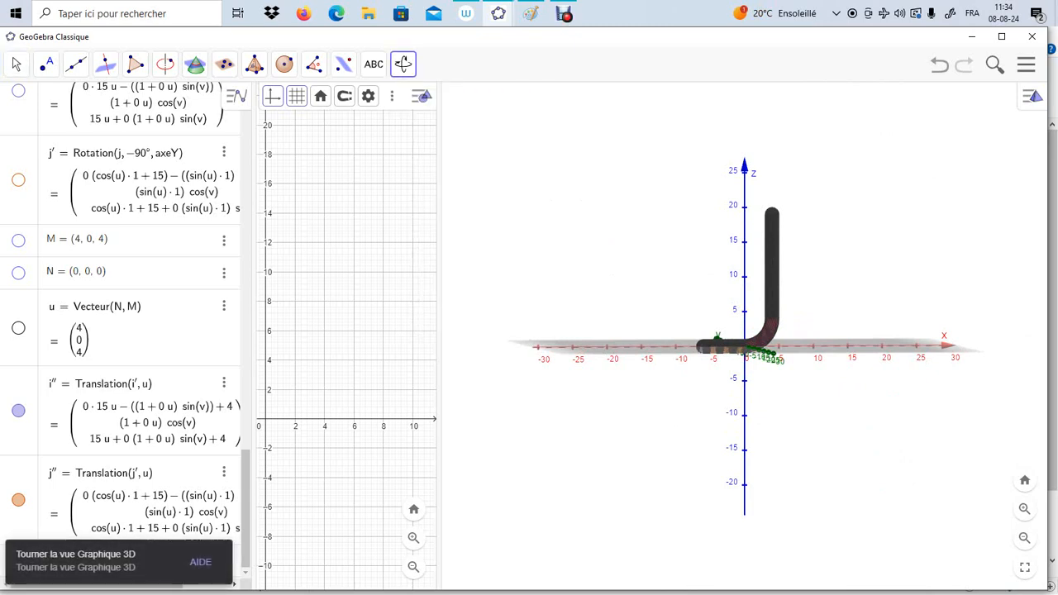
drag(760, 430, 838, 376)
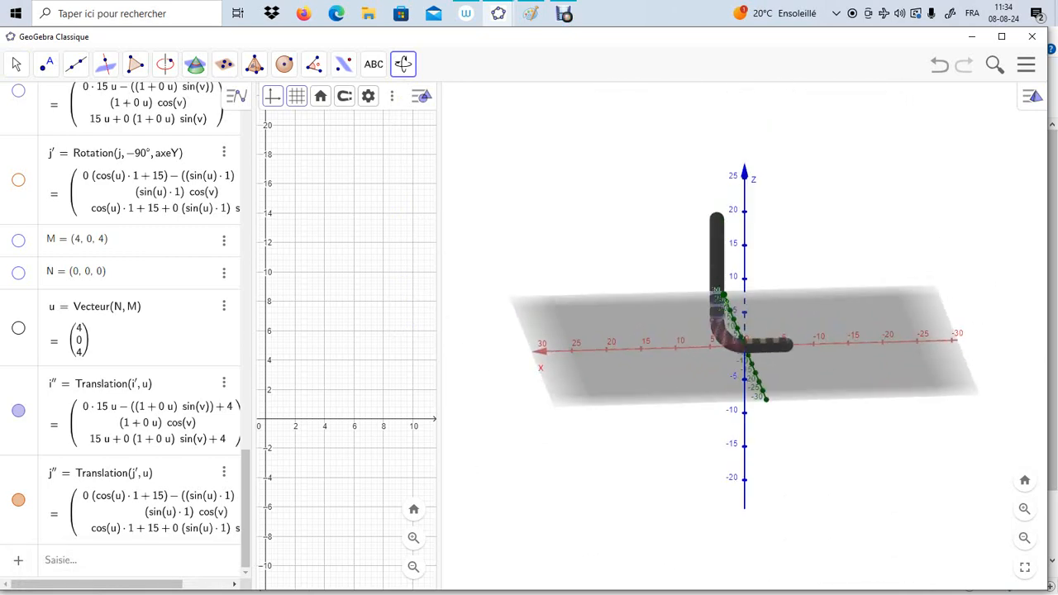
click(1032, 97)
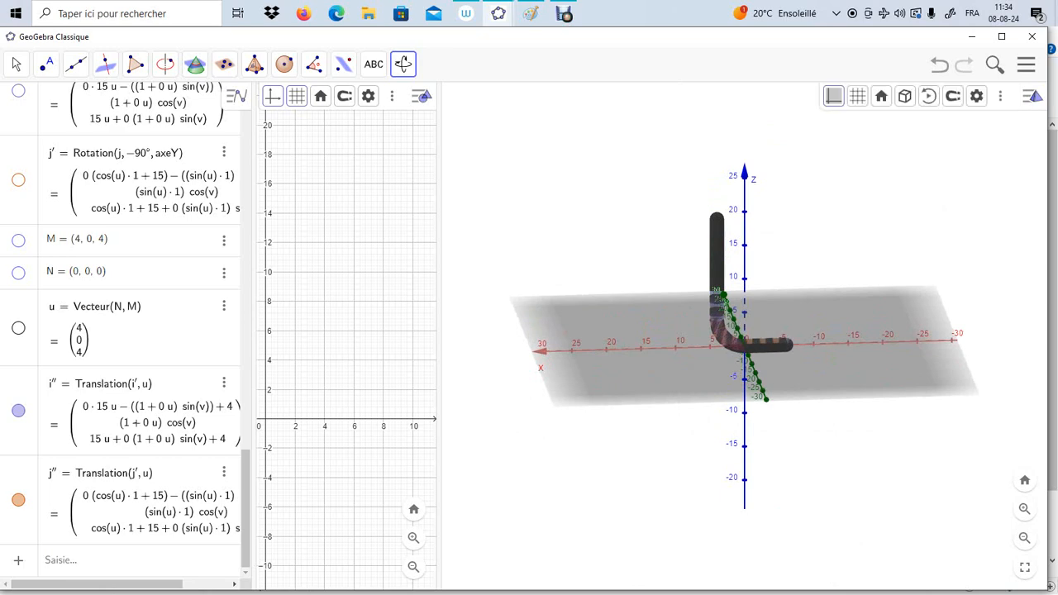
click(1000, 97)
click(834, 96)
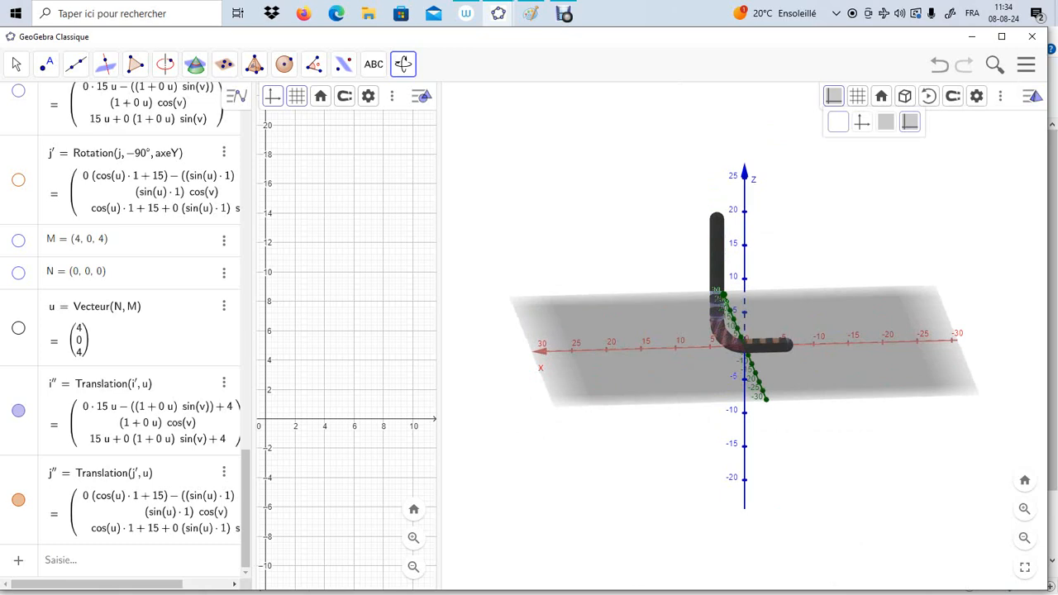
click(838, 123)
drag(744, 281, 789, 267)
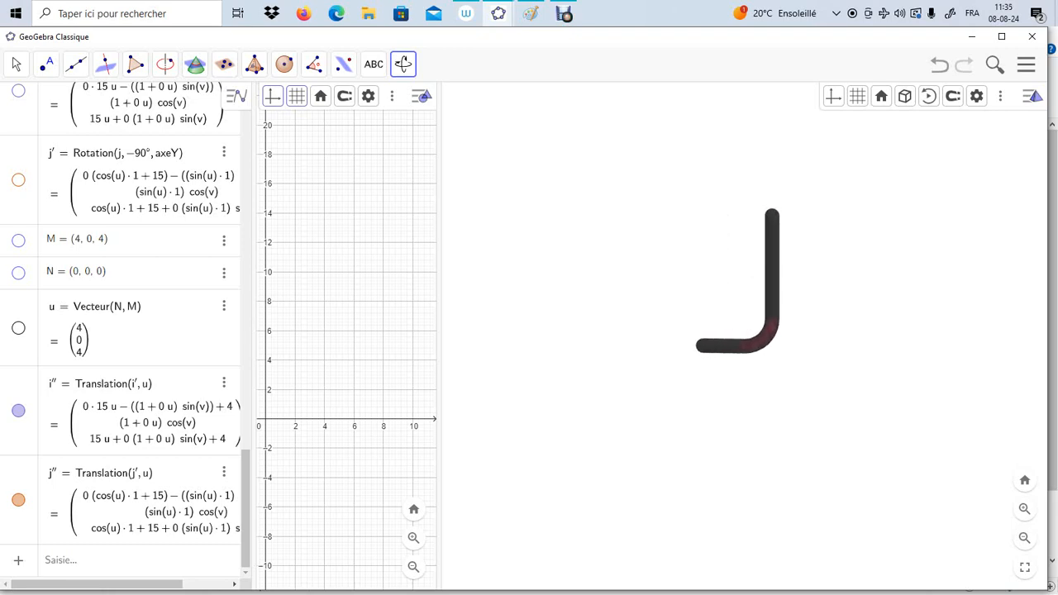
Restore the default 3D view and collapse the algebra view to give the bent bar more display space
click(1024, 508)
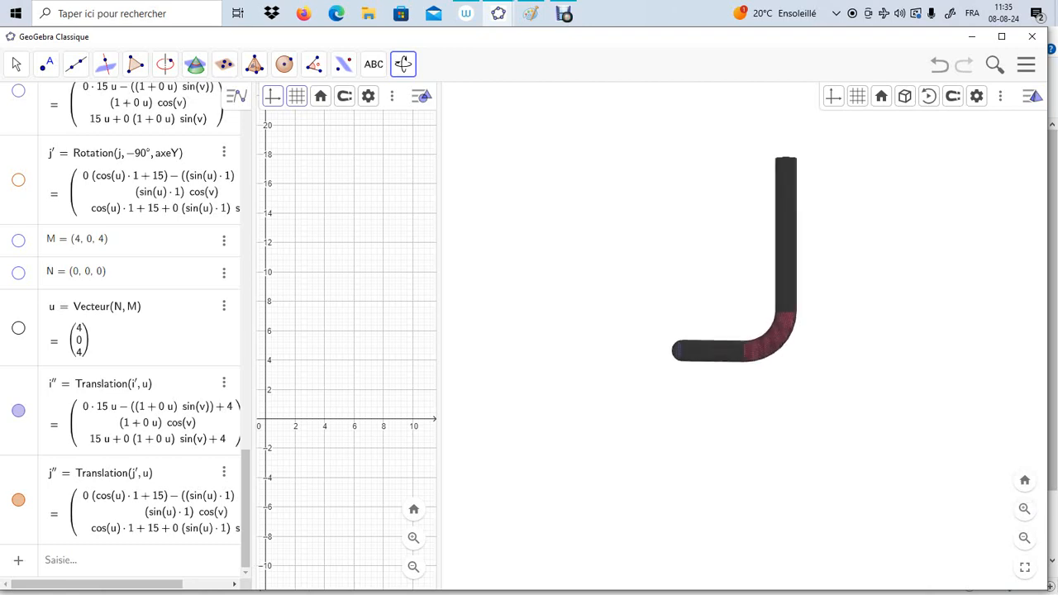
click(402, 63)
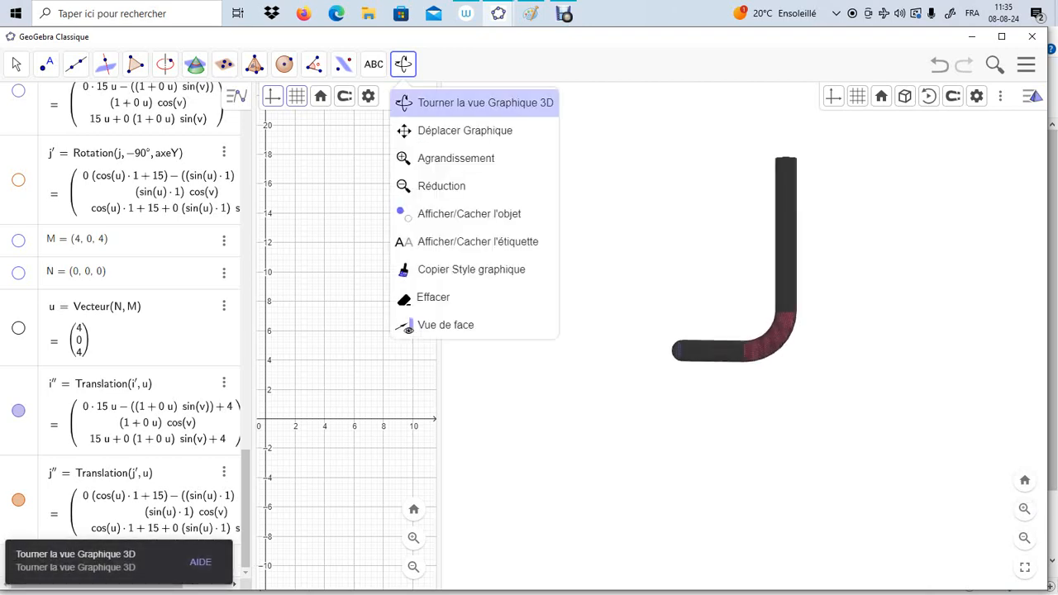
click(464, 130)
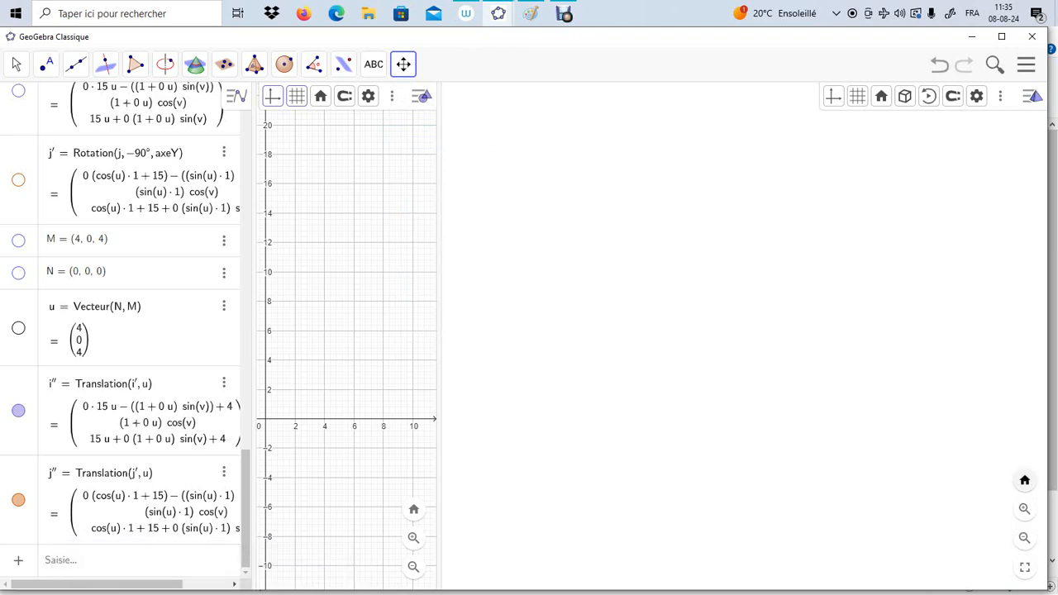
click(1024, 480)
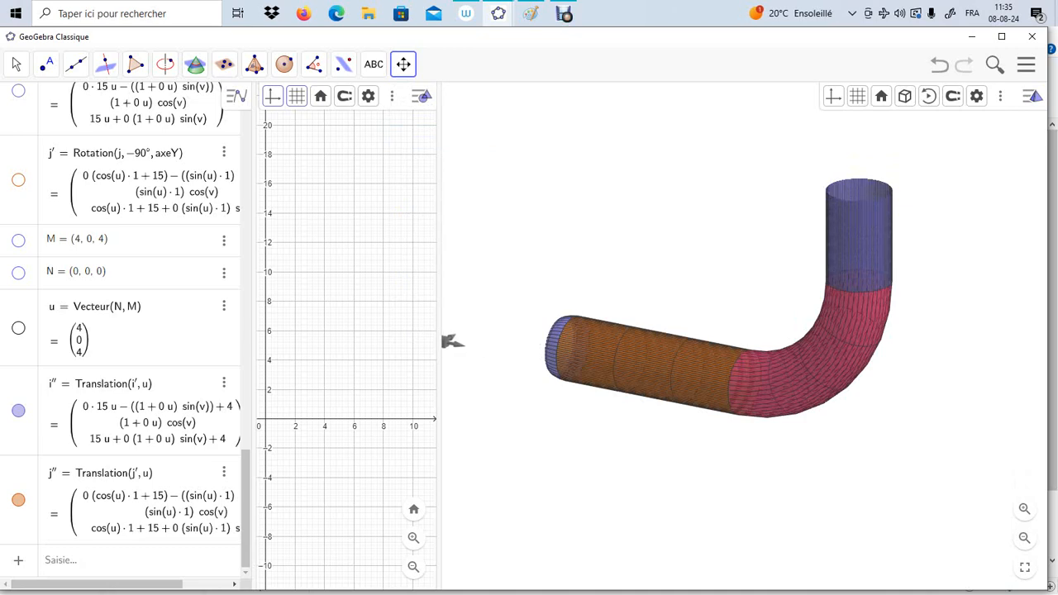
drag(453, 341, 337, 341)
drag(40, 335, 3, 335)
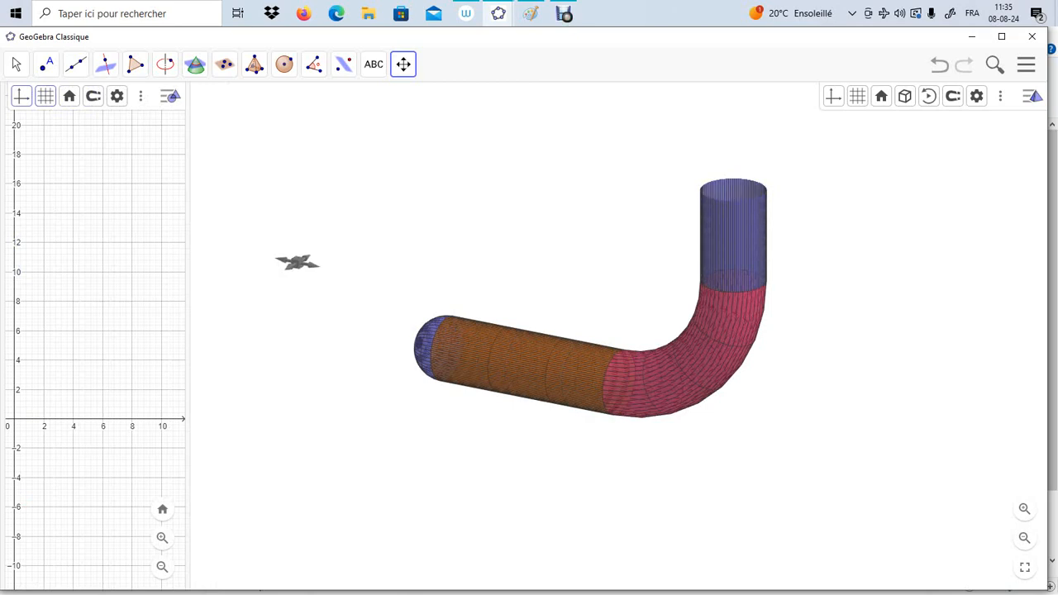
Rotate the 3D view to examine the bent bar from the end, and restore the default view
click(404, 63)
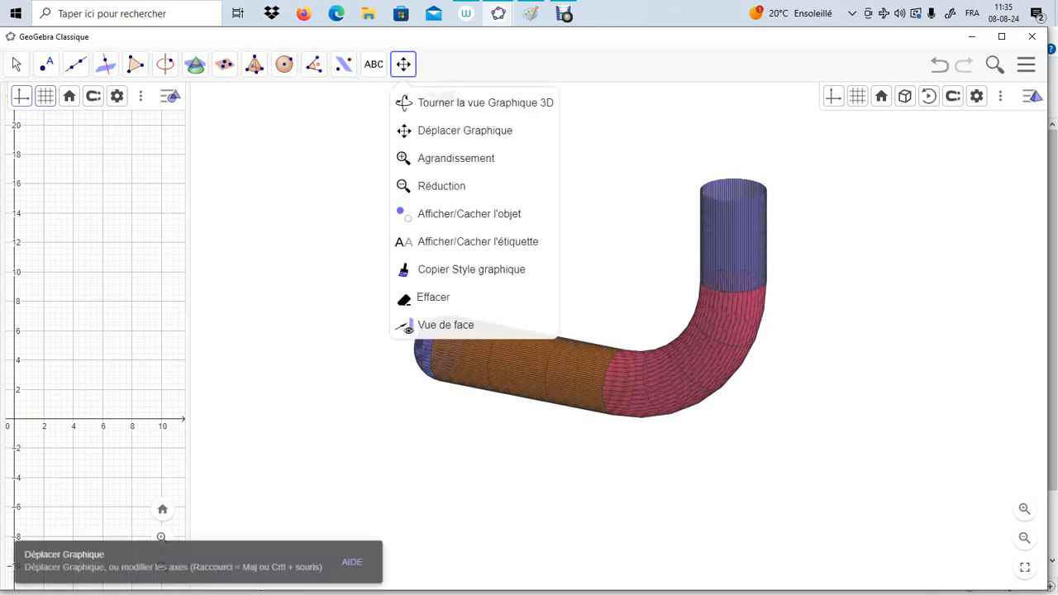
click(417, 102)
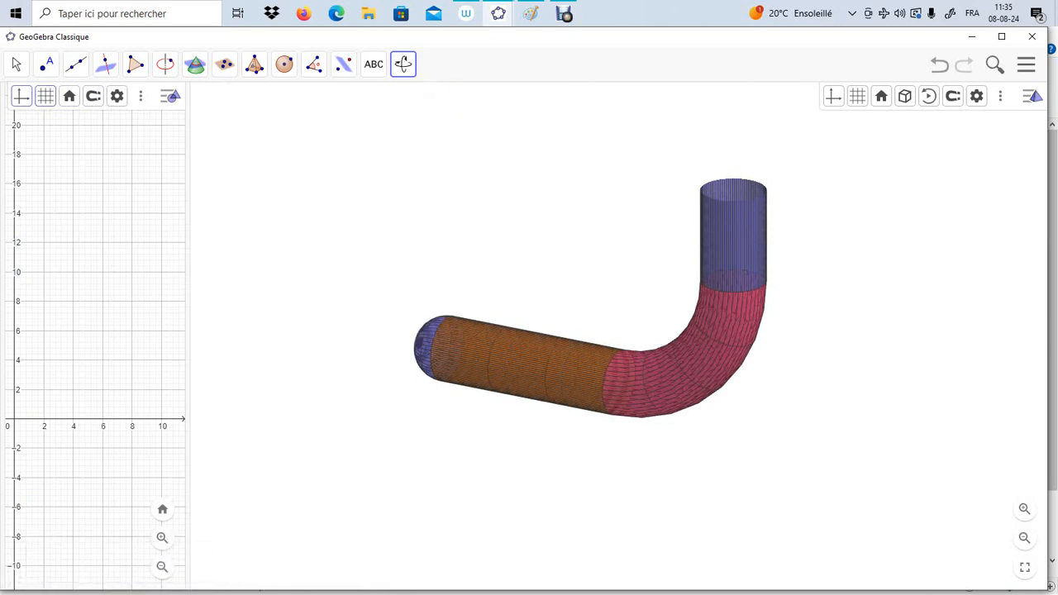
drag(529, 289, 482, 278)
click(403, 63)
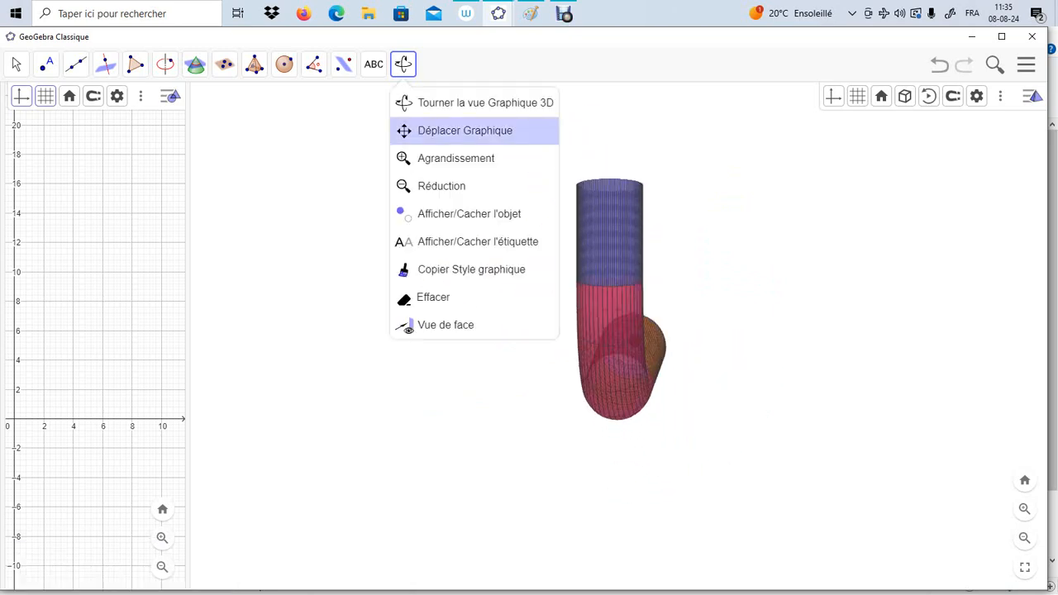
click(1025, 480)
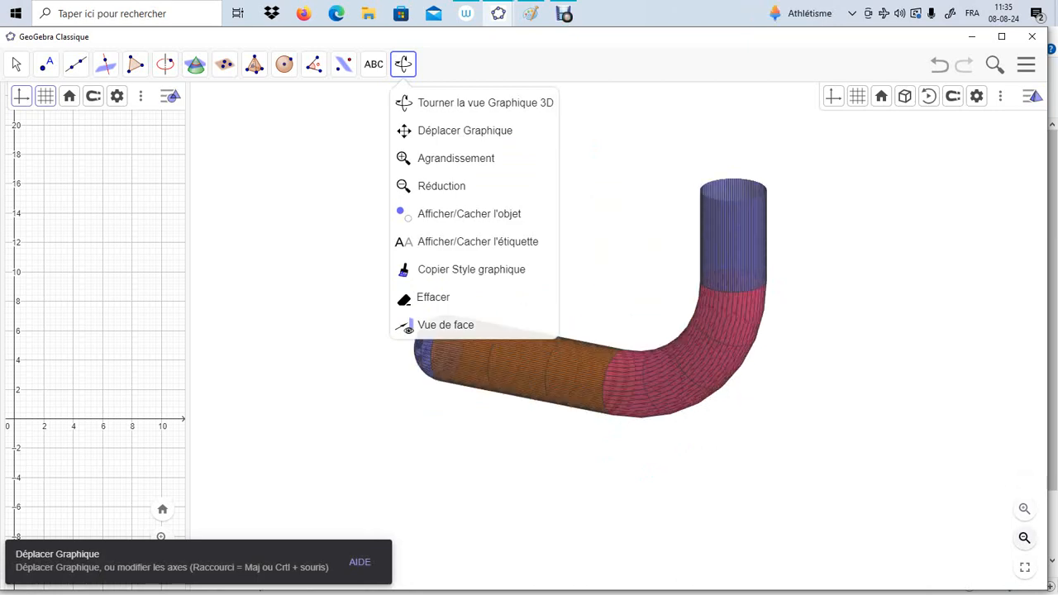
Try to zoom out and recentre the bent bar in the 3D view, and restore the default view
click(1024, 538)
click(1024, 537)
click(1024, 537)
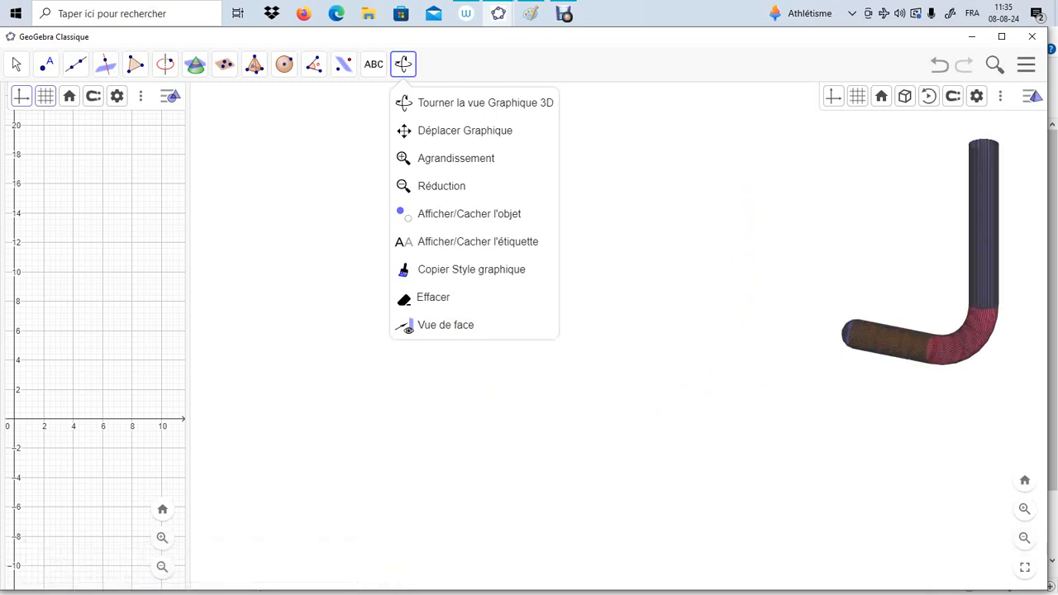
click(464, 130)
click(403, 64)
click(465, 130)
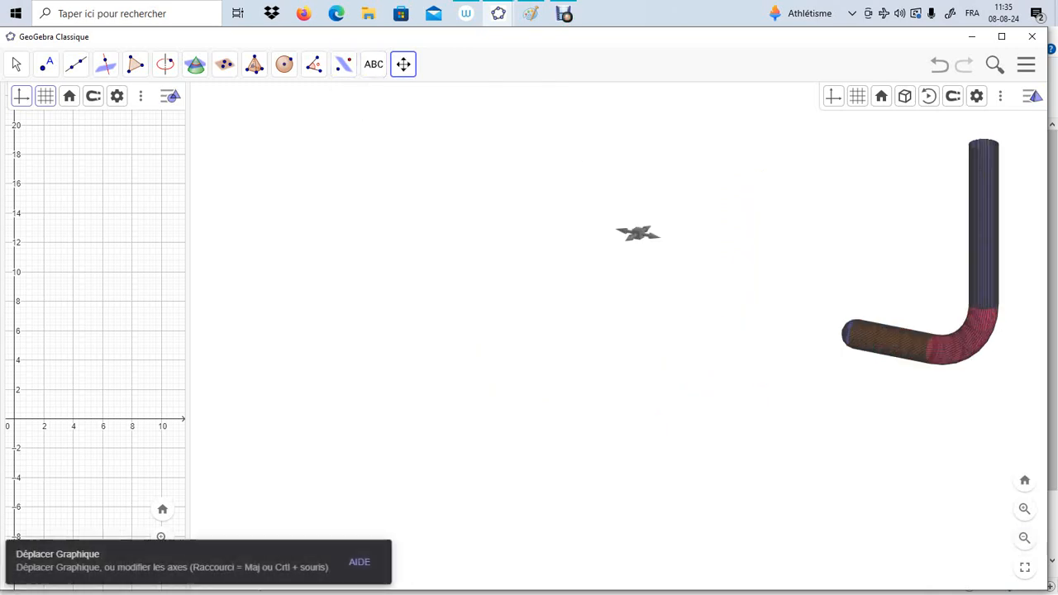
drag(687, 270, 535, 336)
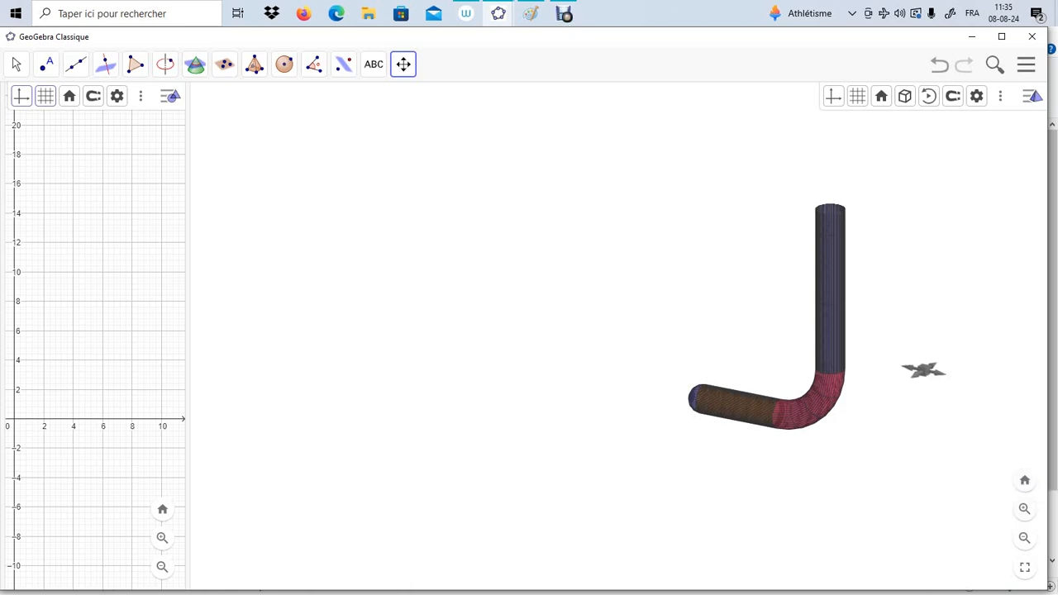
drag(923, 371, 786, 448)
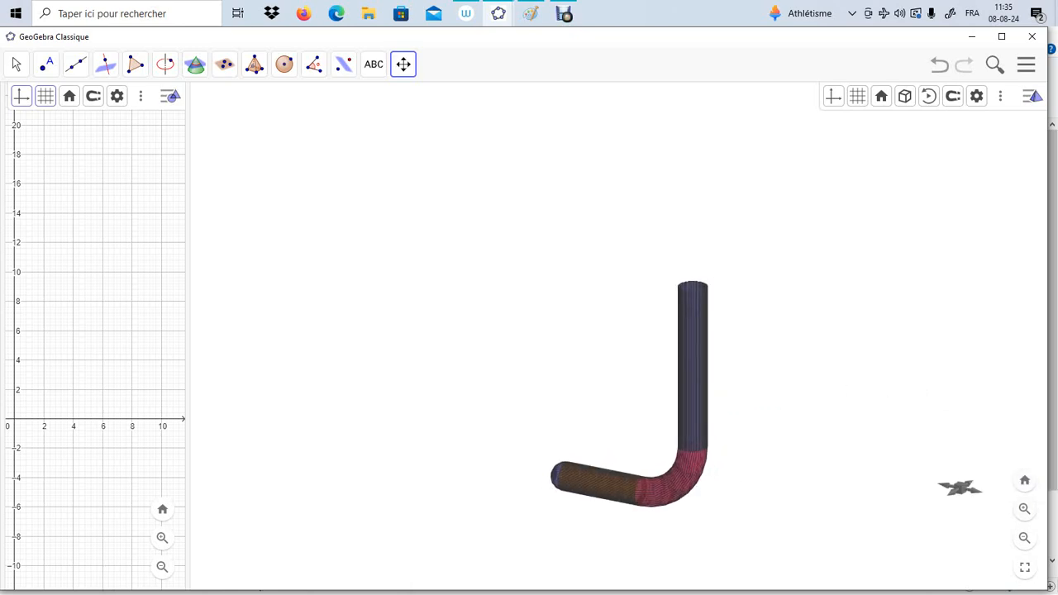
click(1024, 509)
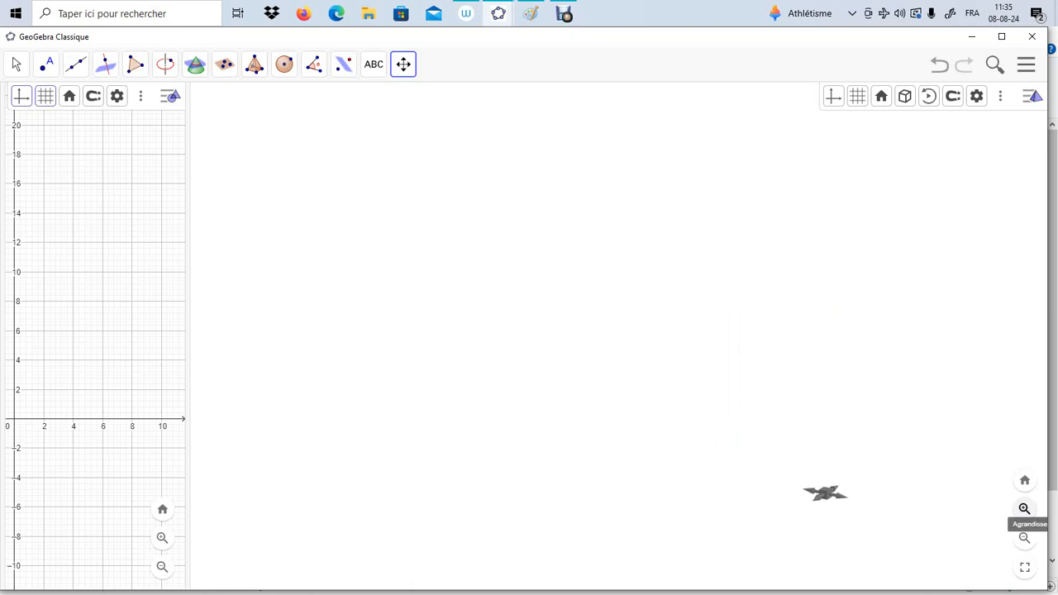
click(845, 333)
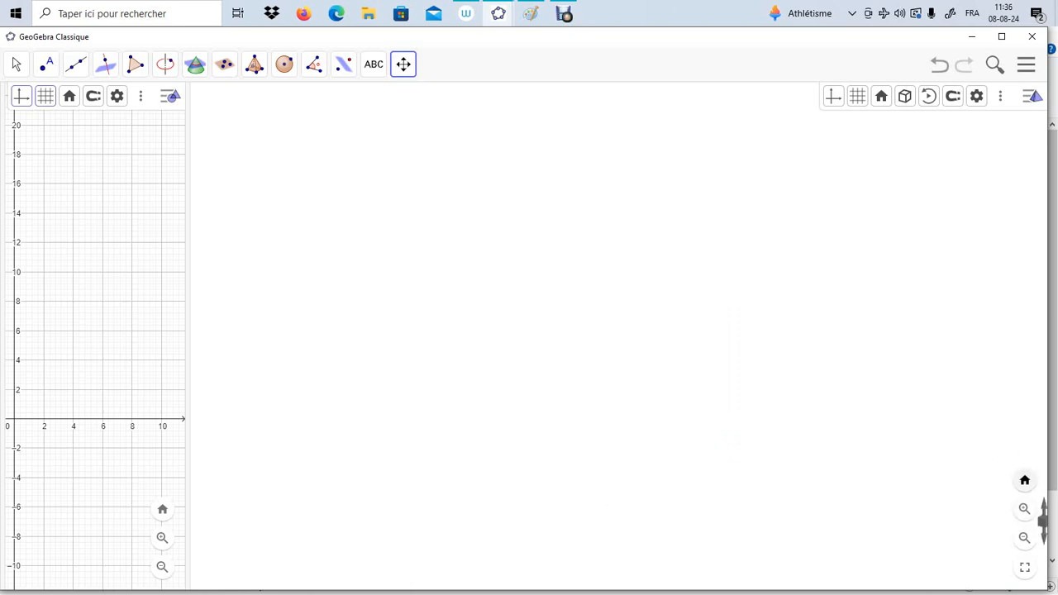
click(1025, 480)
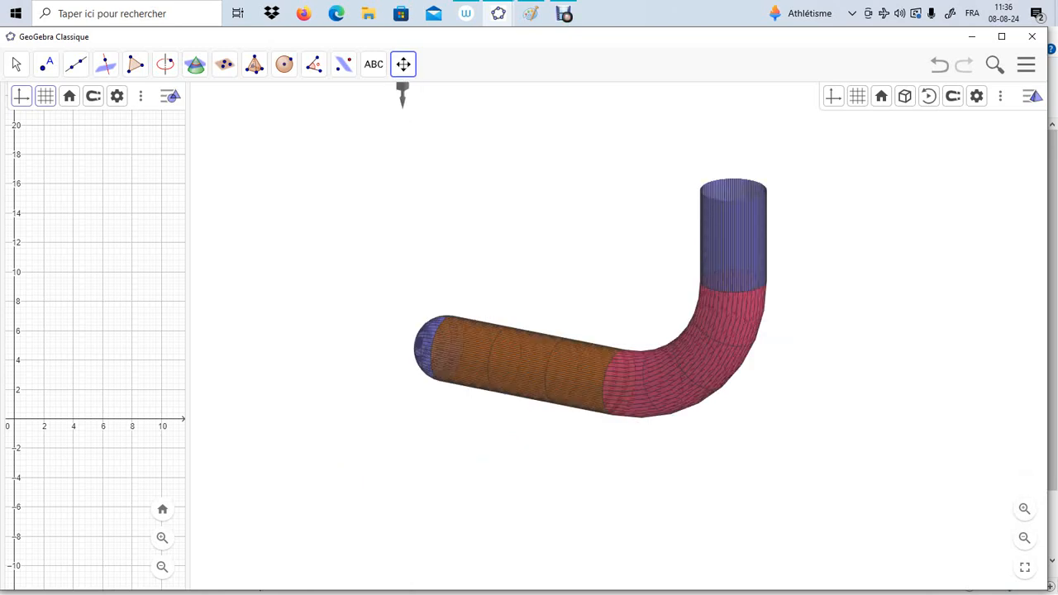
Rotate the 3D view to see the bent bar from the side and zoom out until both rounded ends show
click(403, 64)
click(415, 94)
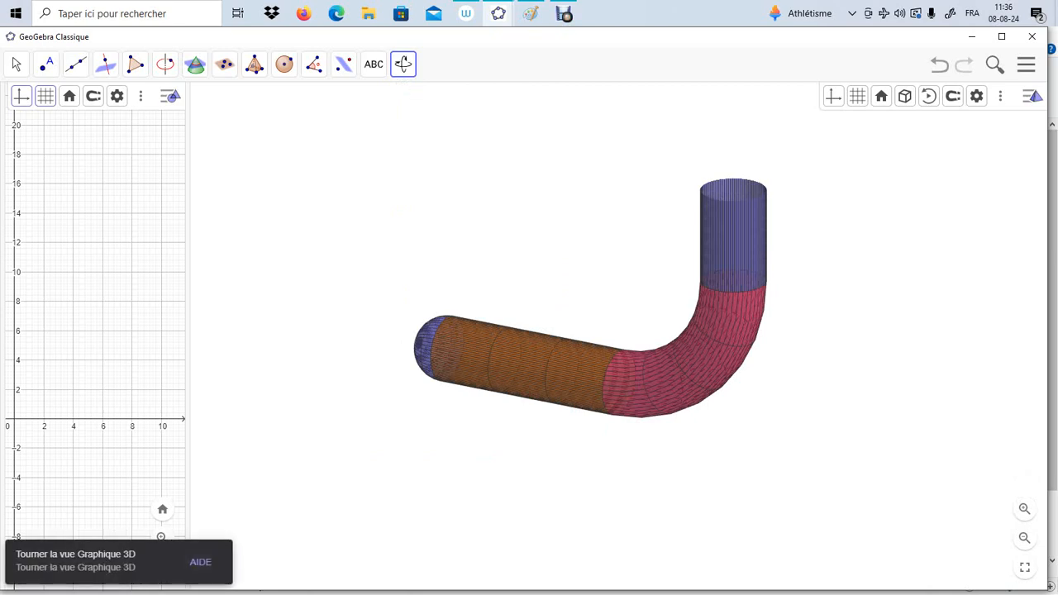
mouse_move(645, 306)
mouse_down()
mouse_move(651, 333)
mouse_move(620, 324)
mouse_move(632, 354)
mouse_move(590, 347)
mouse_move(632, 336)
mouse_move(665, 347)
mouse_move(653, 330)
mouse_move(630, 353)
mouse_move(618, 345)
mouse_move(628, 318)
mouse_up()
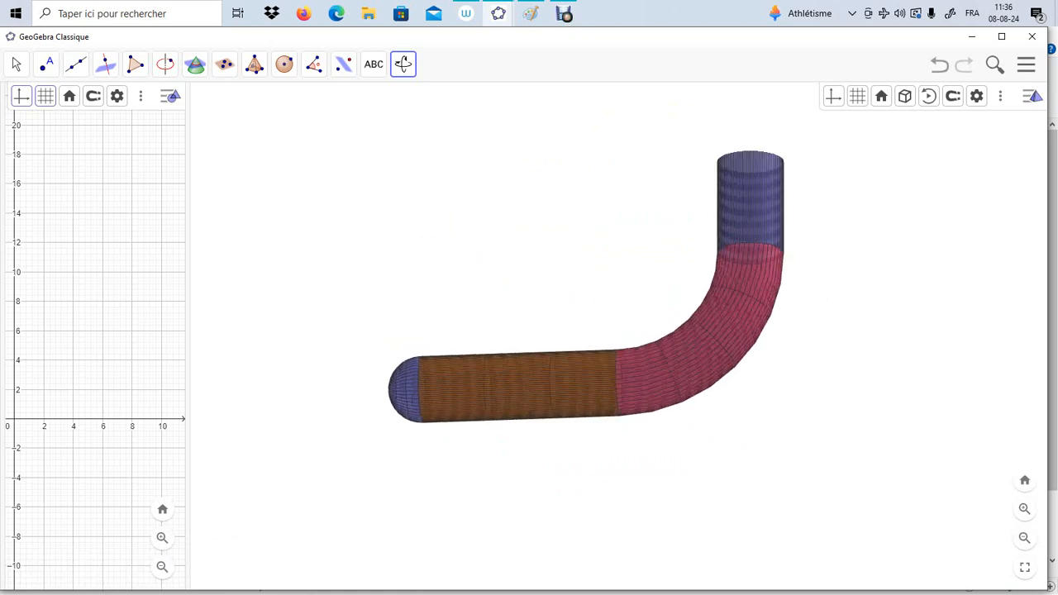
click(1024, 538)
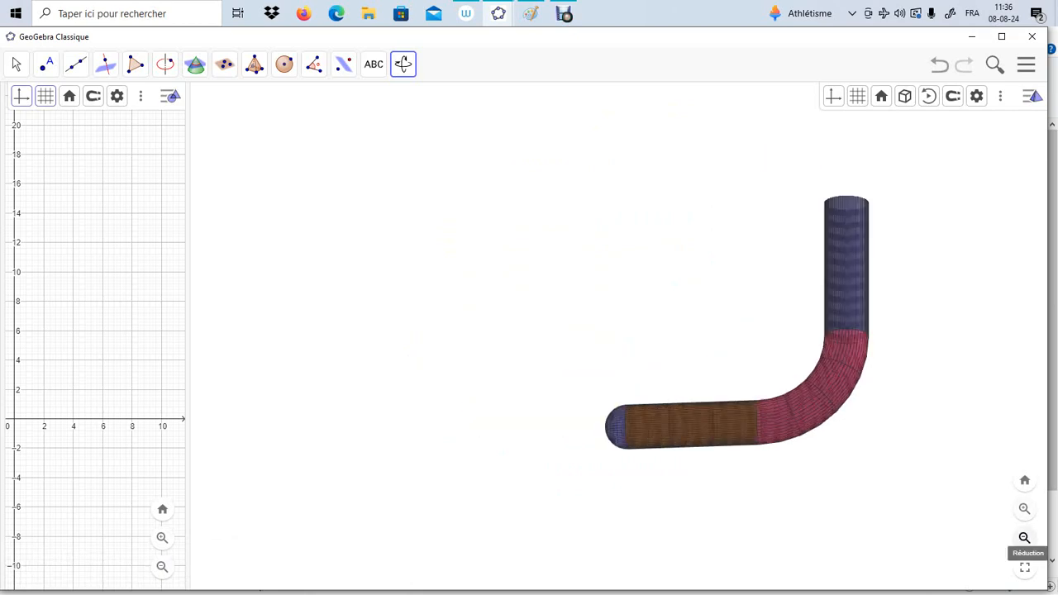
click(1024, 538)
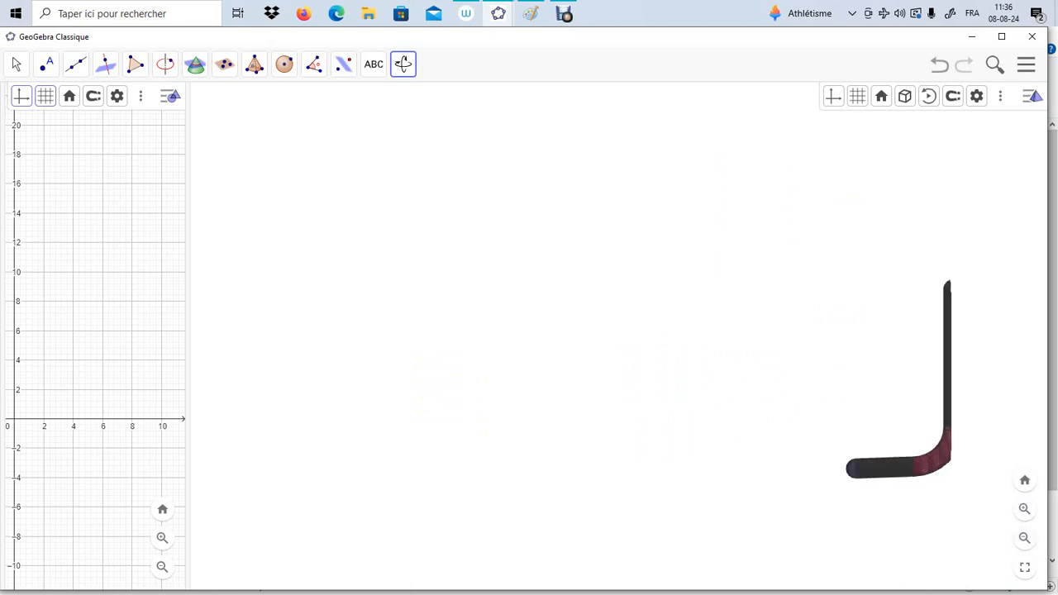
Pan the 3D view to centre the complete bent bar and fine-tune the zoom
click(402, 64)
click(459, 130)
drag(778, 471, 779, 477)
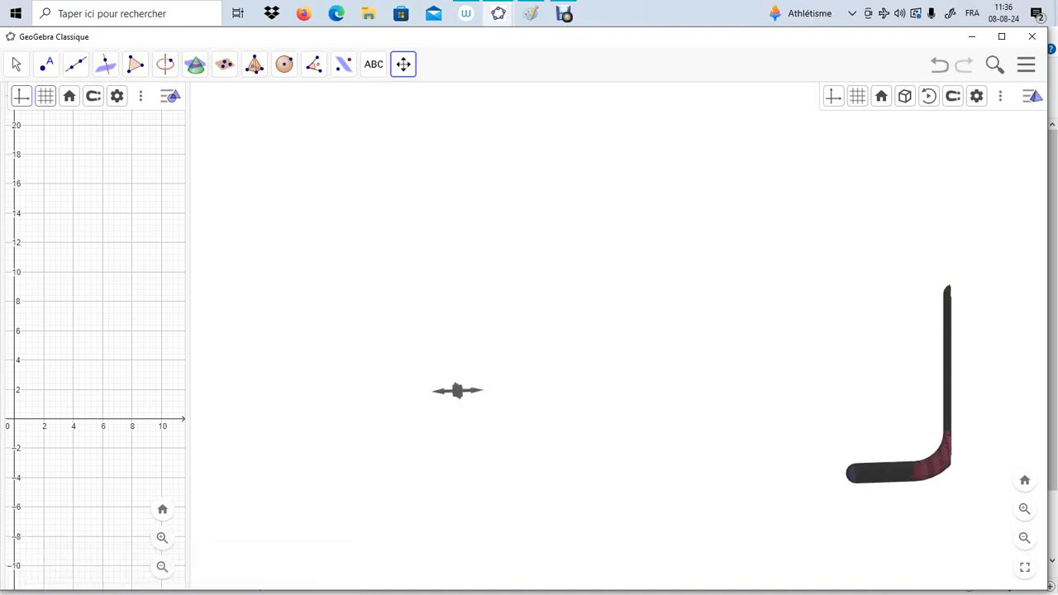
drag(457, 390, 368, 373)
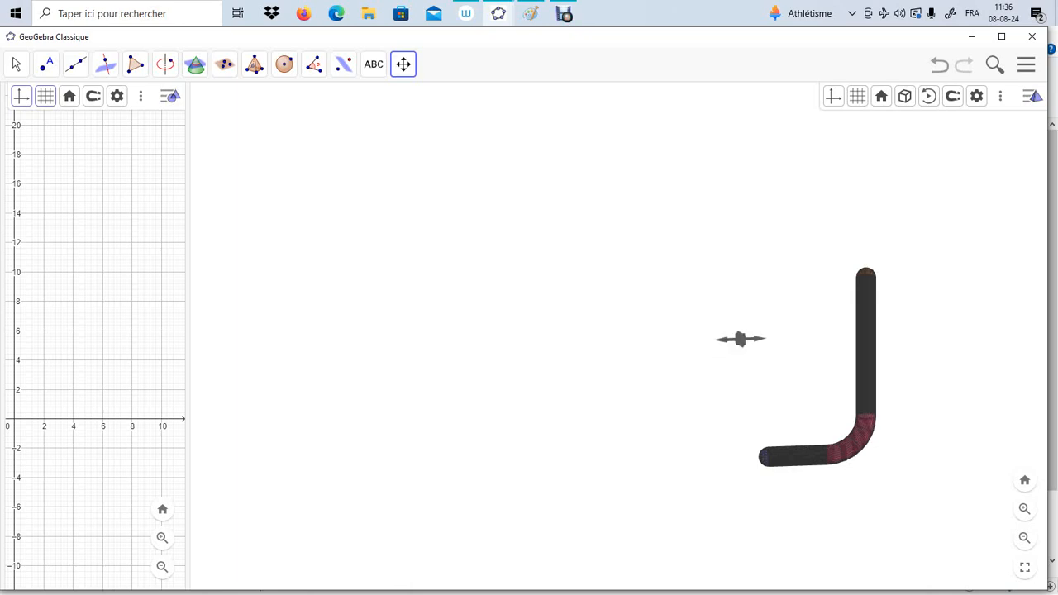
drag(772, 344, 536, 339)
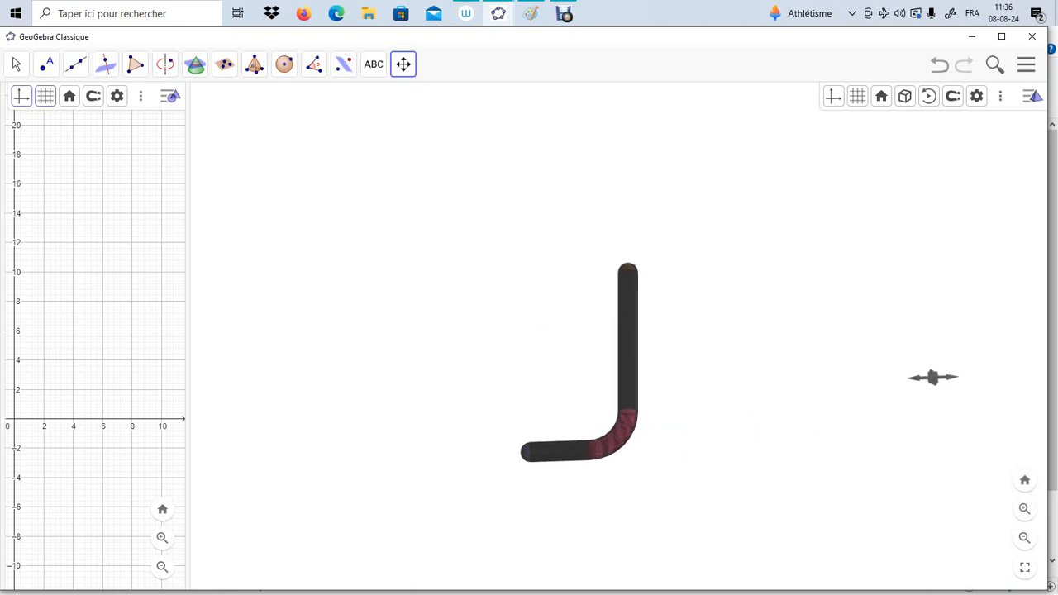
click(1024, 509)
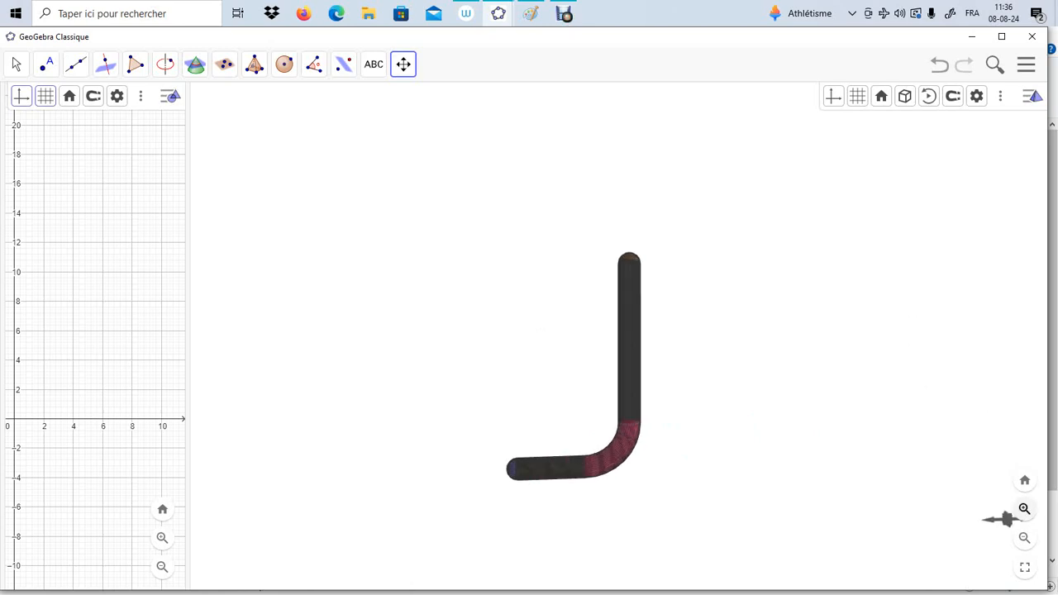
click(1024, 508)
click(1024, 538)
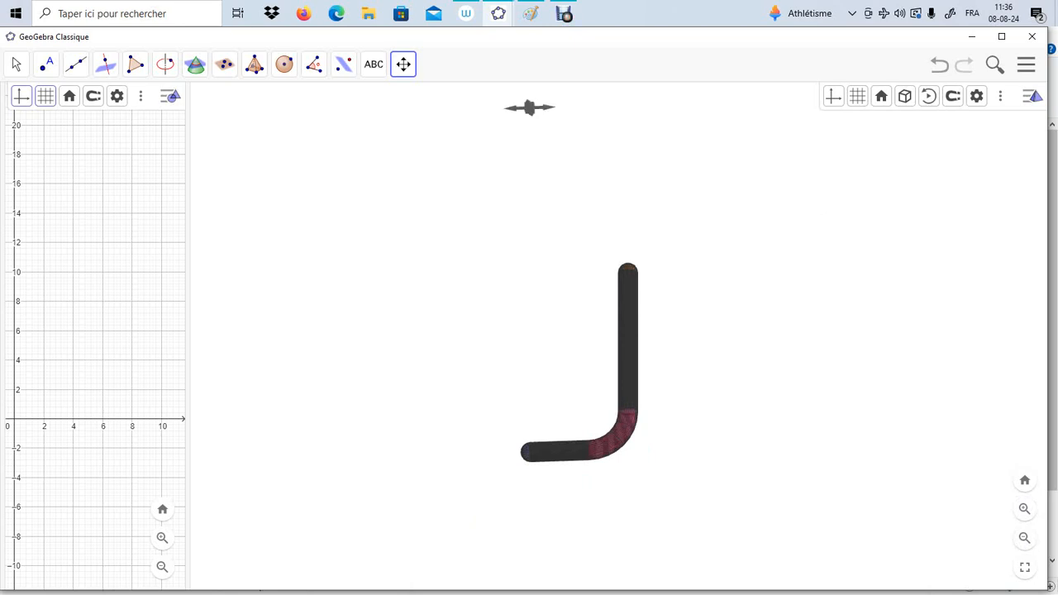
Hide cylinder i and its rounded cap j along the positive x-axis
mouse_move(467, 13)
click(405, 67)
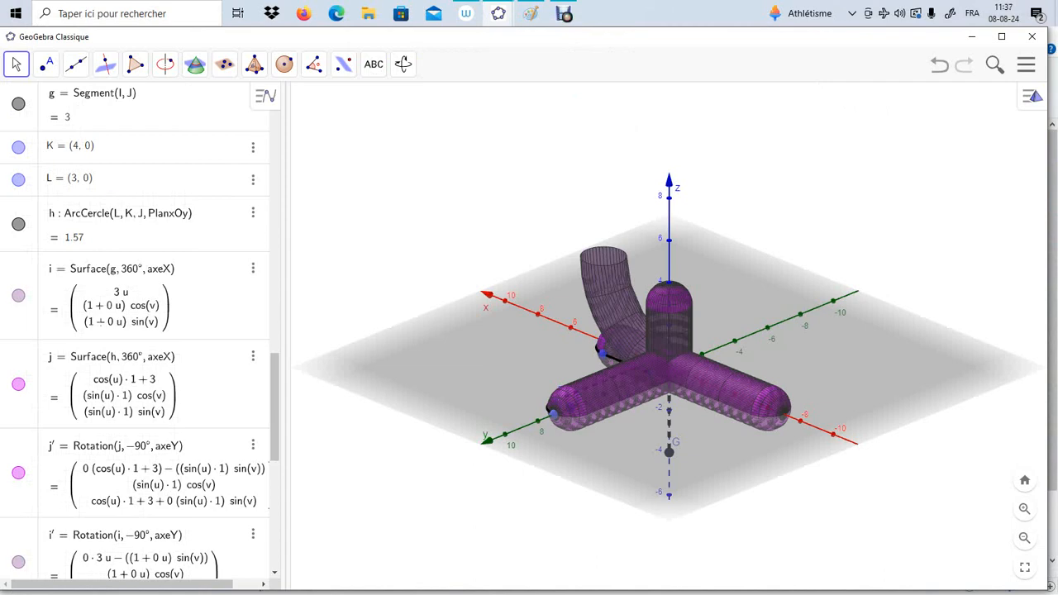
click(403, 65)
click(485, 102)
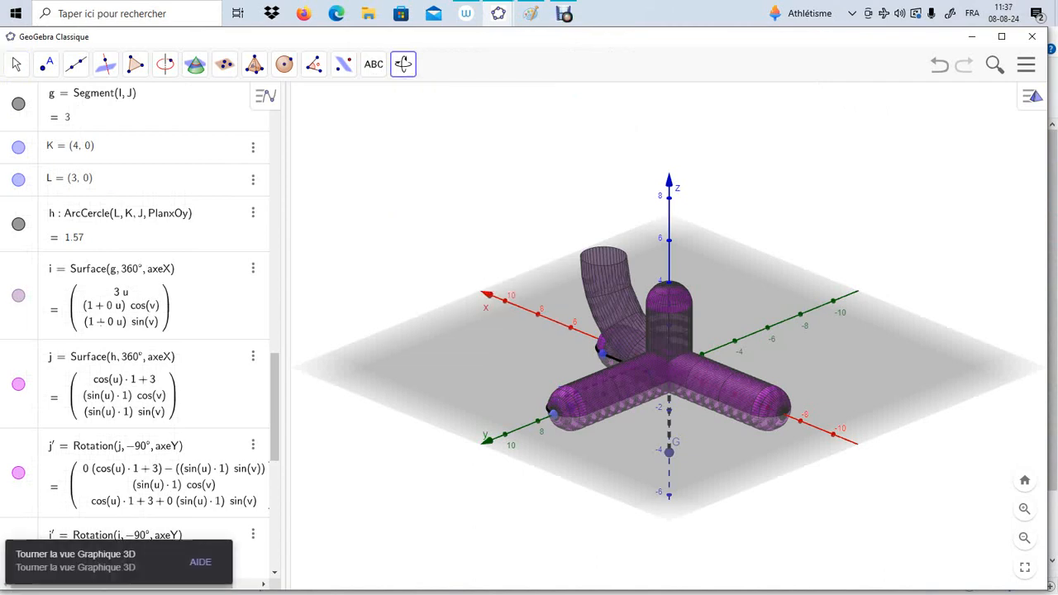
drag(599, 360, 630, 353)
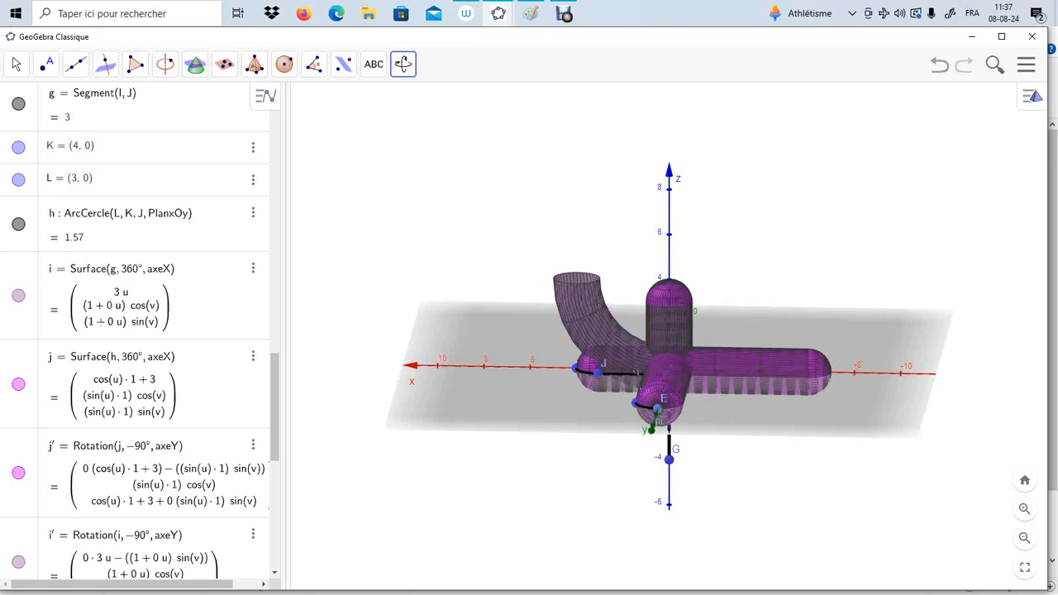
drag(636, 372, 790, 394)
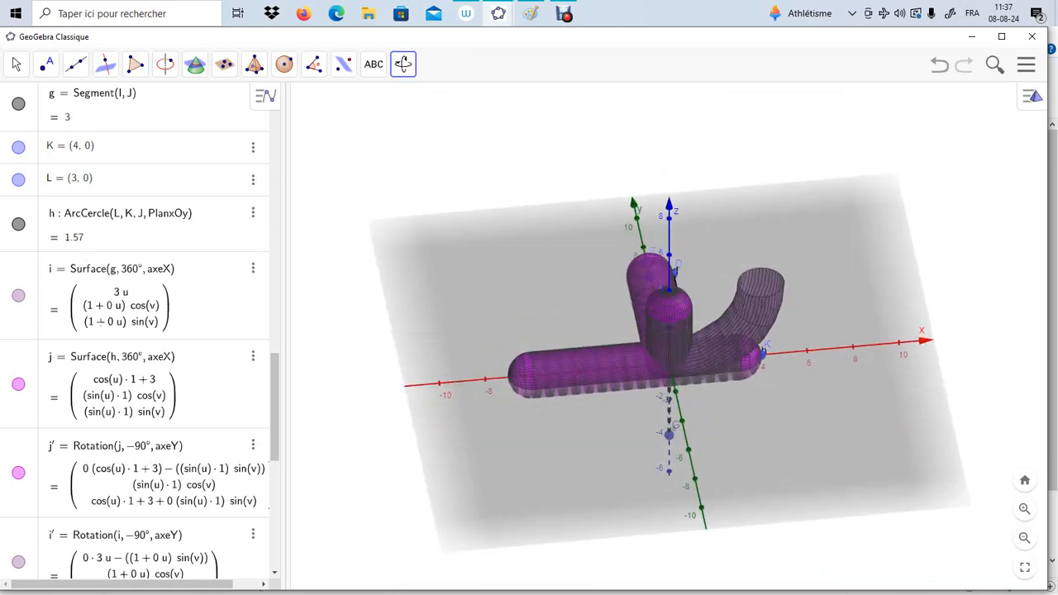
click(18, 296)
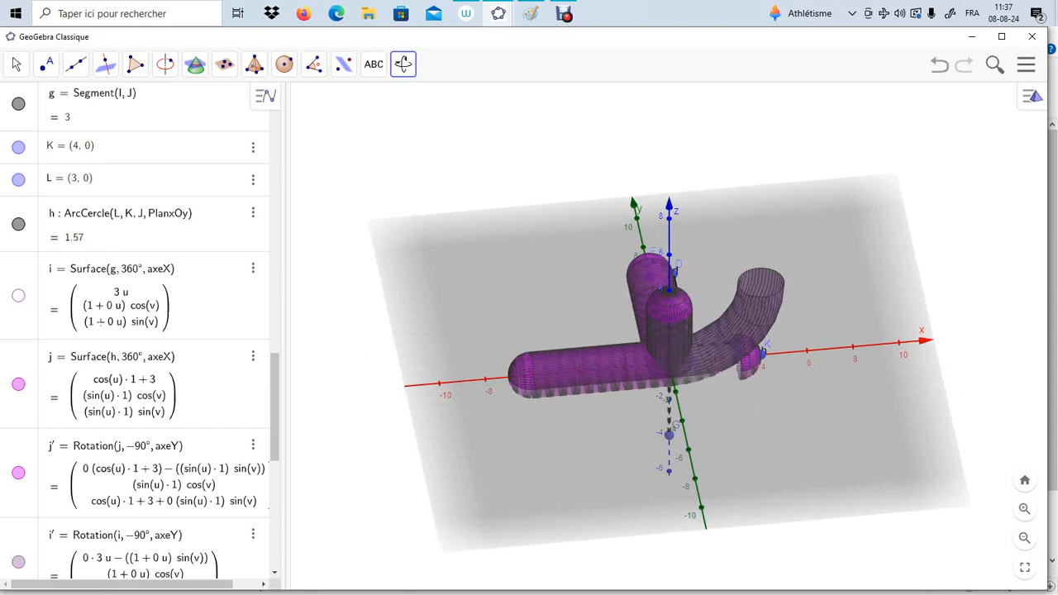
click(18, 383)
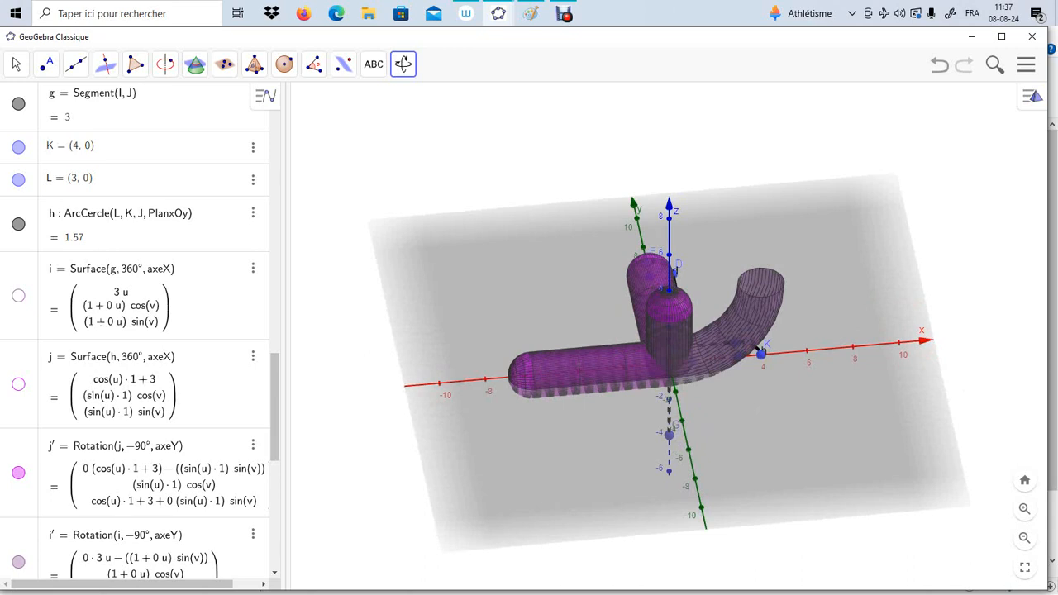
Hide points K and L and arc h near the positive x-axis
click(760, 352)
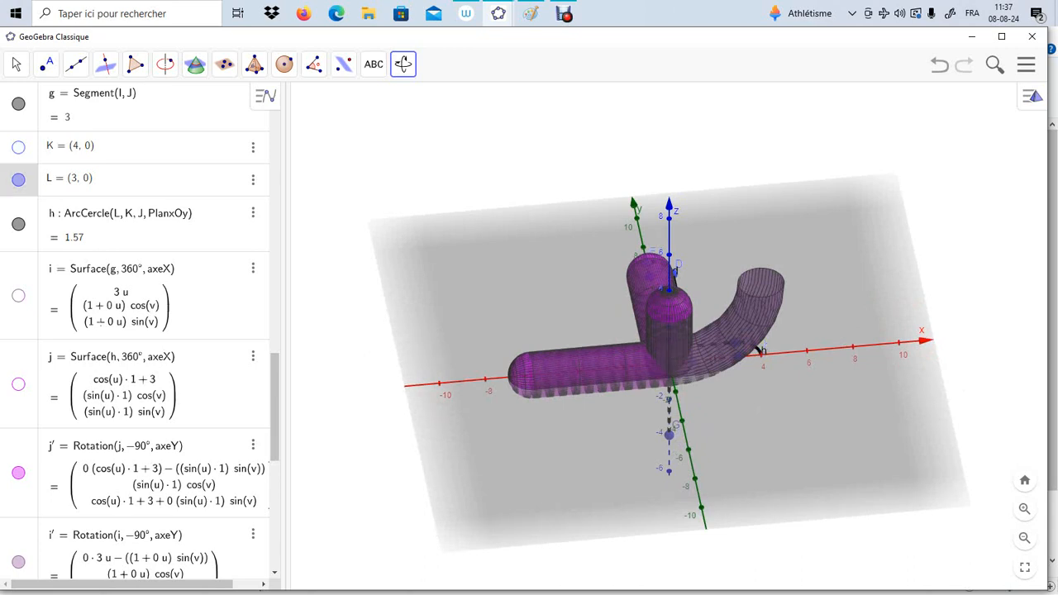
click(18, 224)
click(18, 179)
Hide points C, D and E and arc d at the end of the y-axis bar
drag(480, 396, 601, 397)
scroll(136, 331, up, 20)
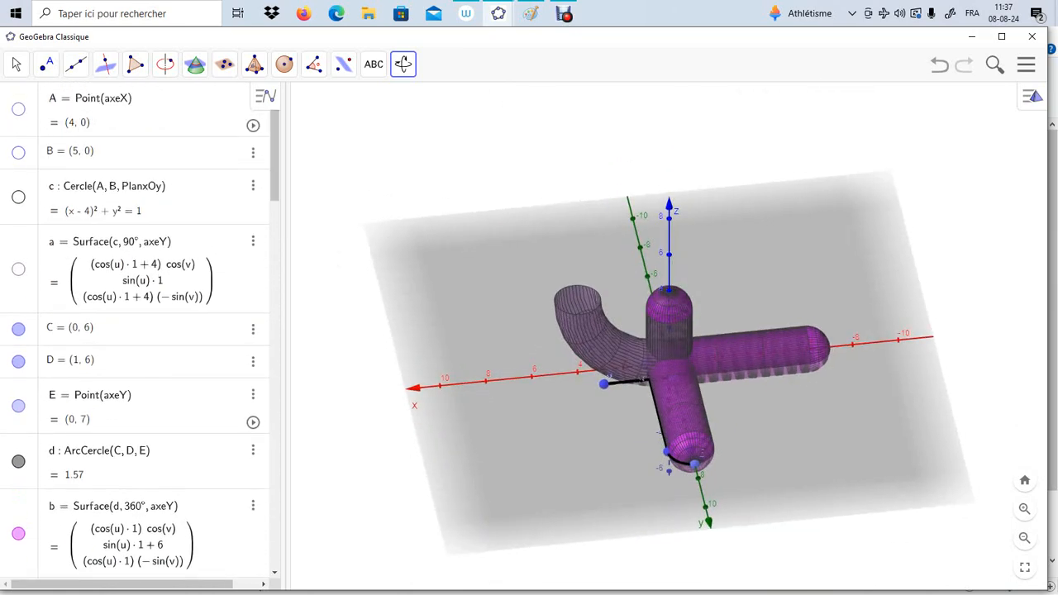
click(18, 329)
click(18, 361)
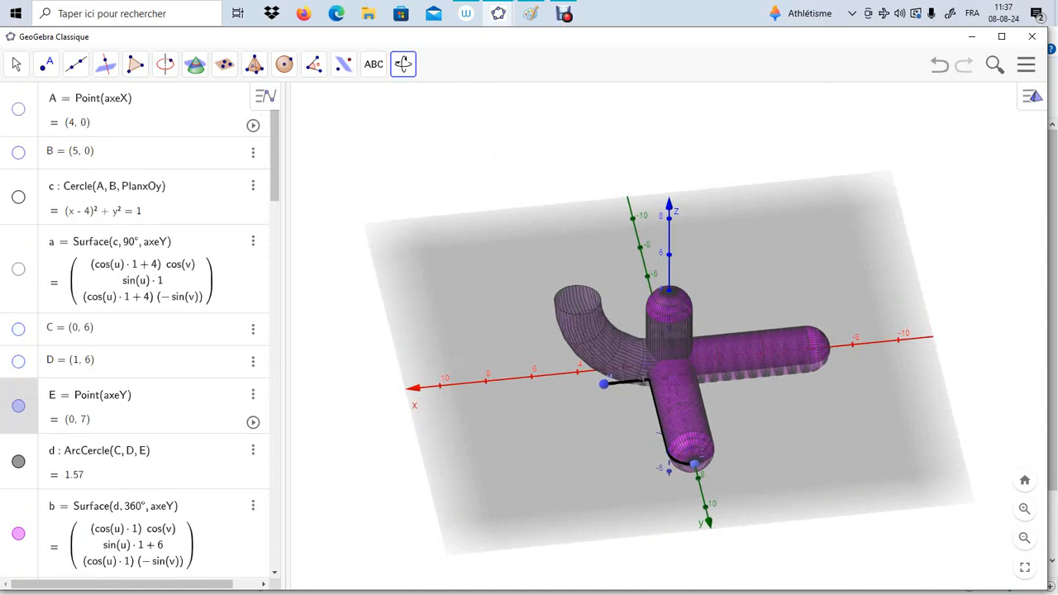
click(18, 406)
click(18, 461)
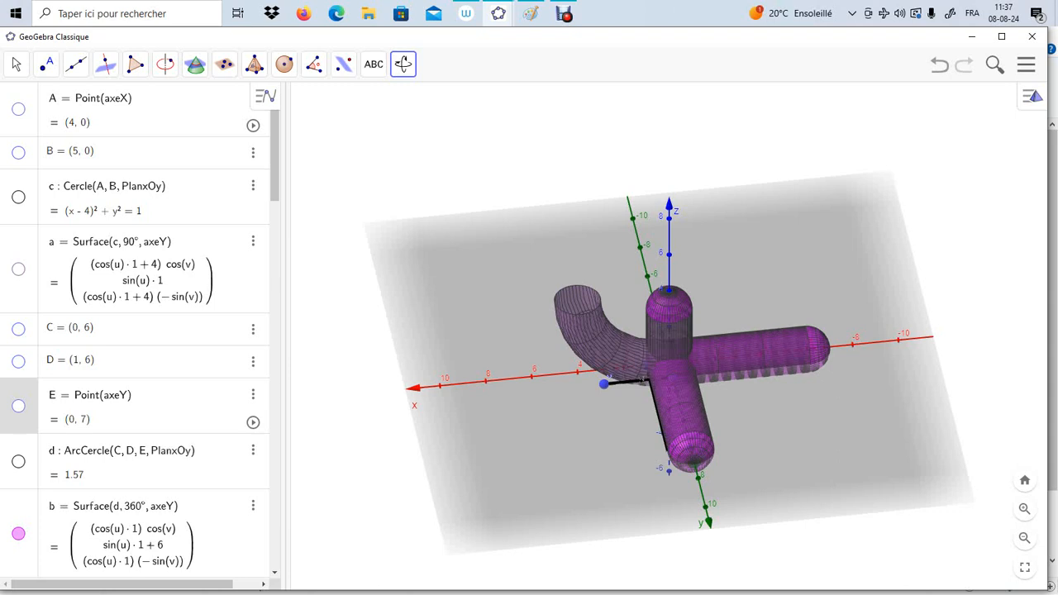
Hide rounded cap b, point F, segment f and cylinder e along the y-axis
scroll(137, 331, down, 3)
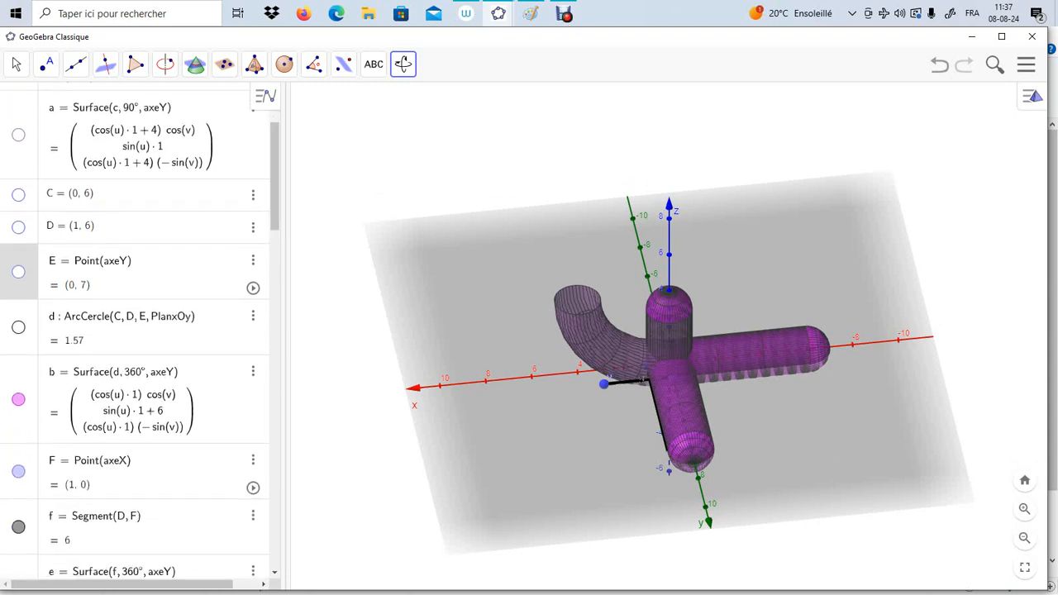
click(18, 399)
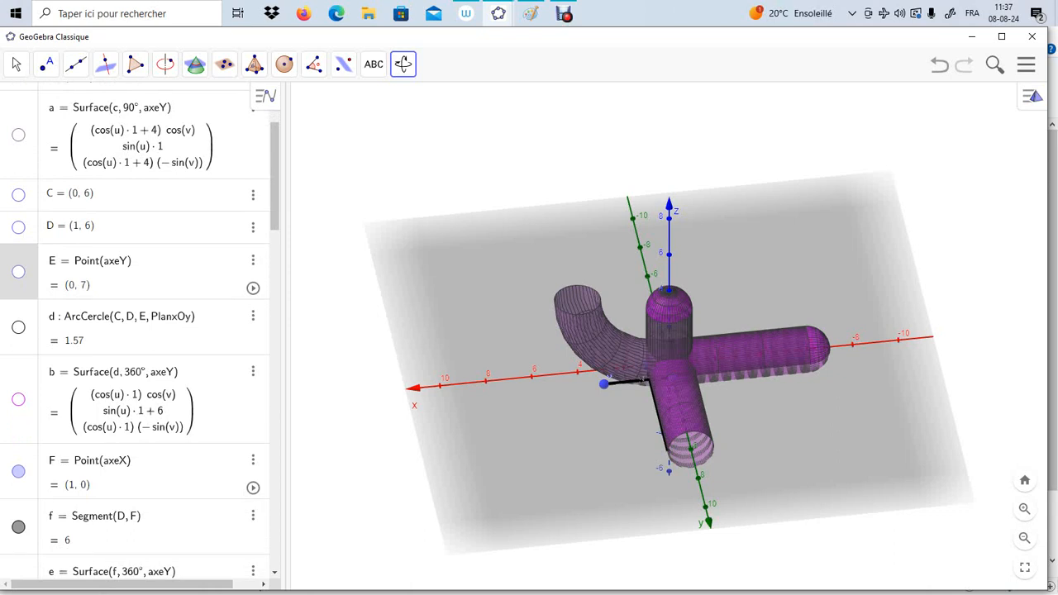
click(19, 471)
click(18, 526)
scroll(137, 331, down, 5)
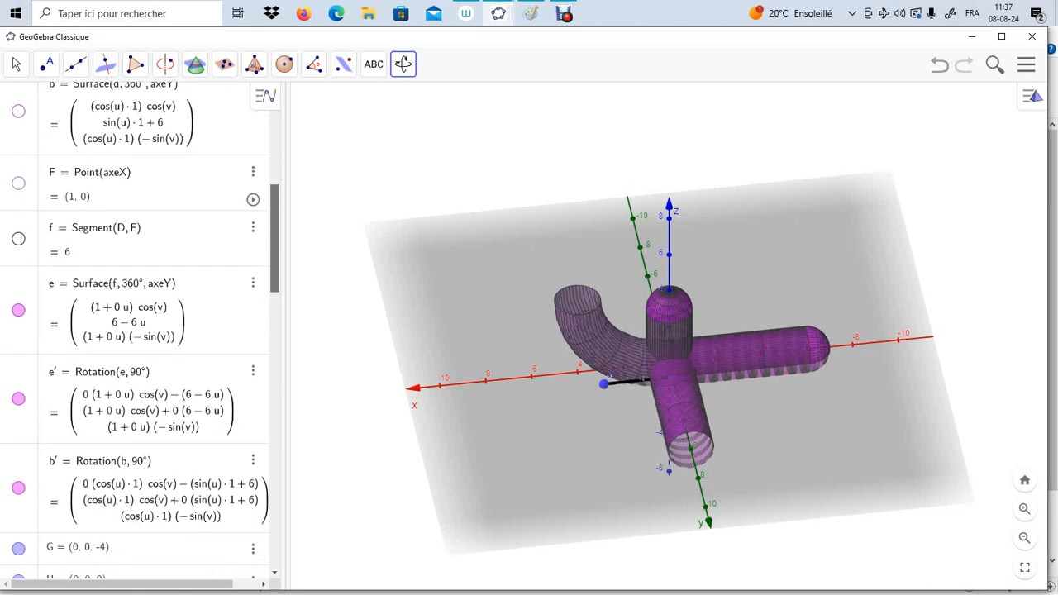
click(18, 310)
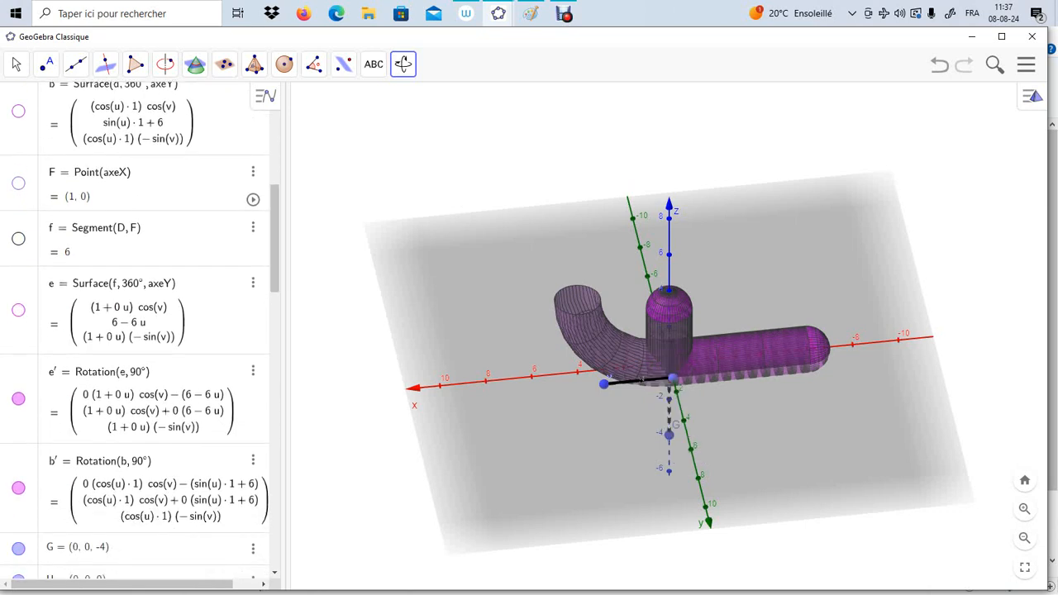
Toggle cylinder e′ and rounded cap b′ off and on to identify them in the 3D view
scroll(136, 330, down, 3)
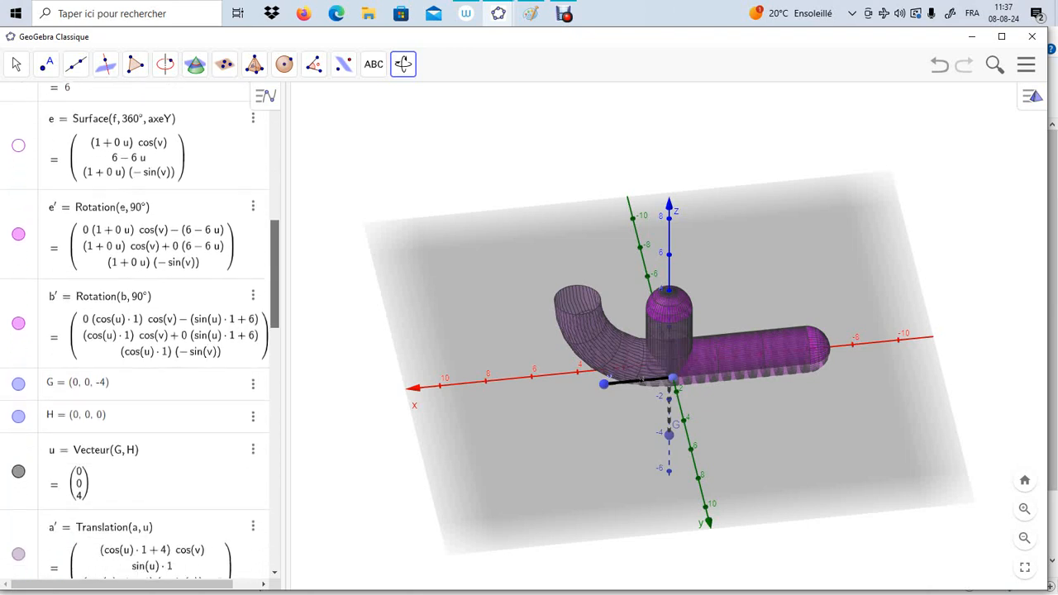
click(18, 234)
click(18, 234)
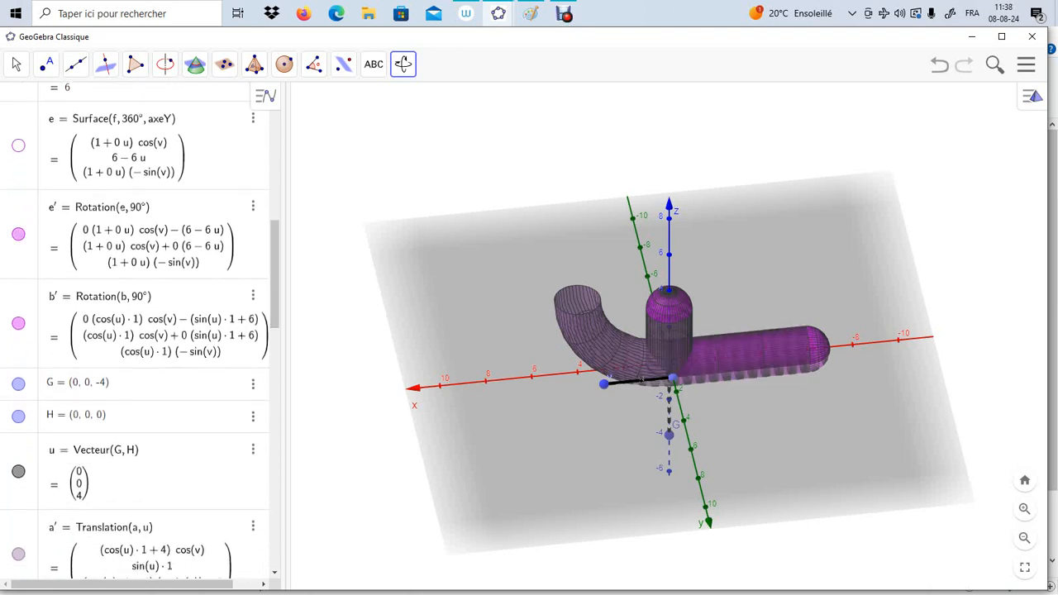
click(18, 324)
click(18, 323)
Hide points G and H and vector u on the z-axis
scroll(136, 330, down, 3)
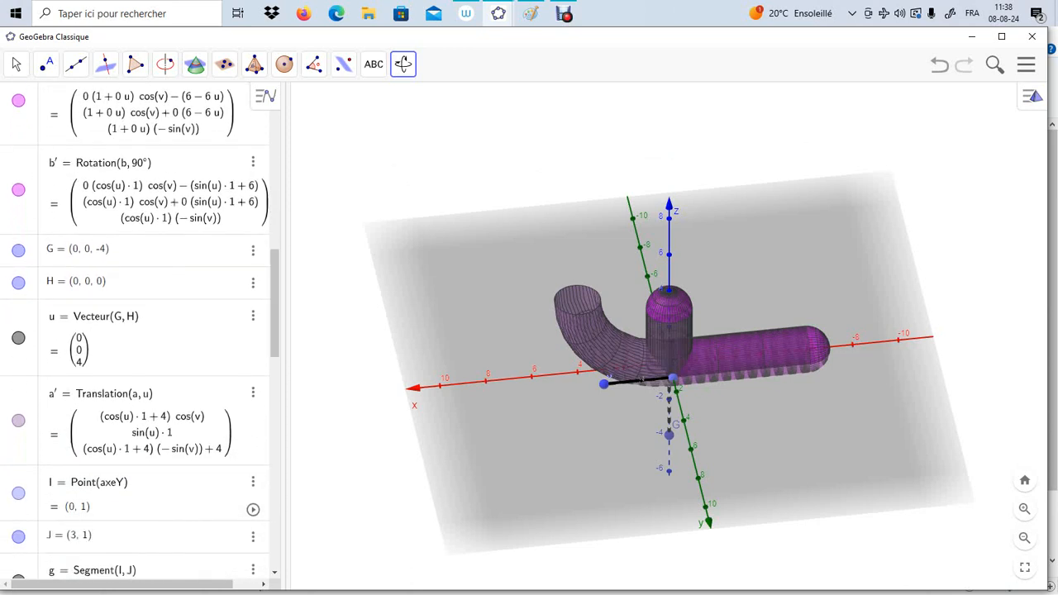
click(18, 250)
click(18, 250)
click(18, 250)
click(18, 283)
click(19, 337)
Identify elbow a′ by toggling its visibility, and hide points I and J and segment g beside the x-axis
scroll(136, 331, down, 3)
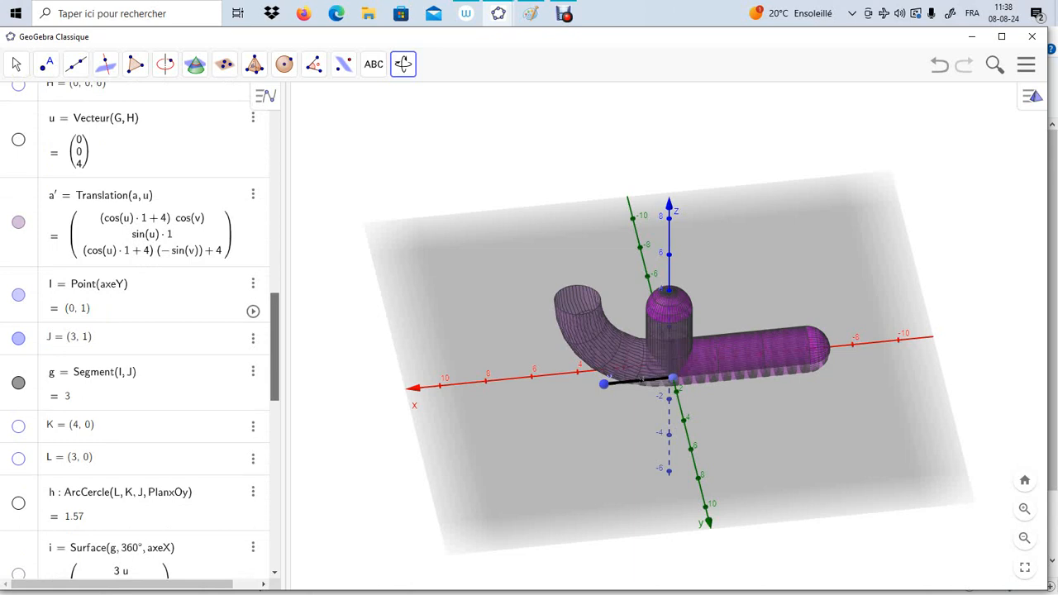
click(19, 222)
click(19, 222)
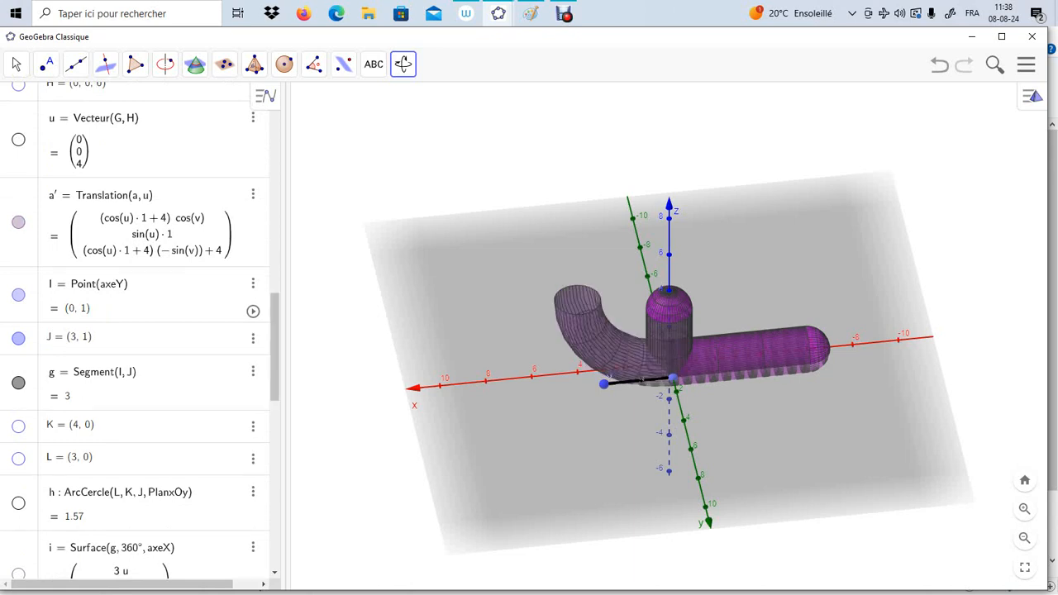
click(18, 295)
click(18, 338)
click(18, 382)
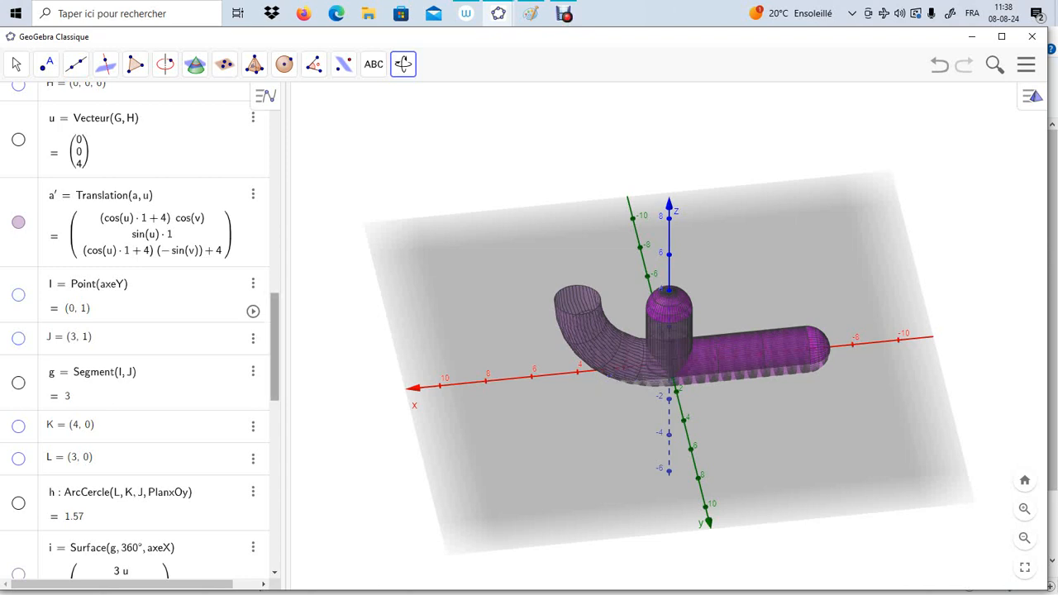
Show vector v and the translated cap j″ and cylinder i″ on the positive x side
drag(275, 347, 274, 449)
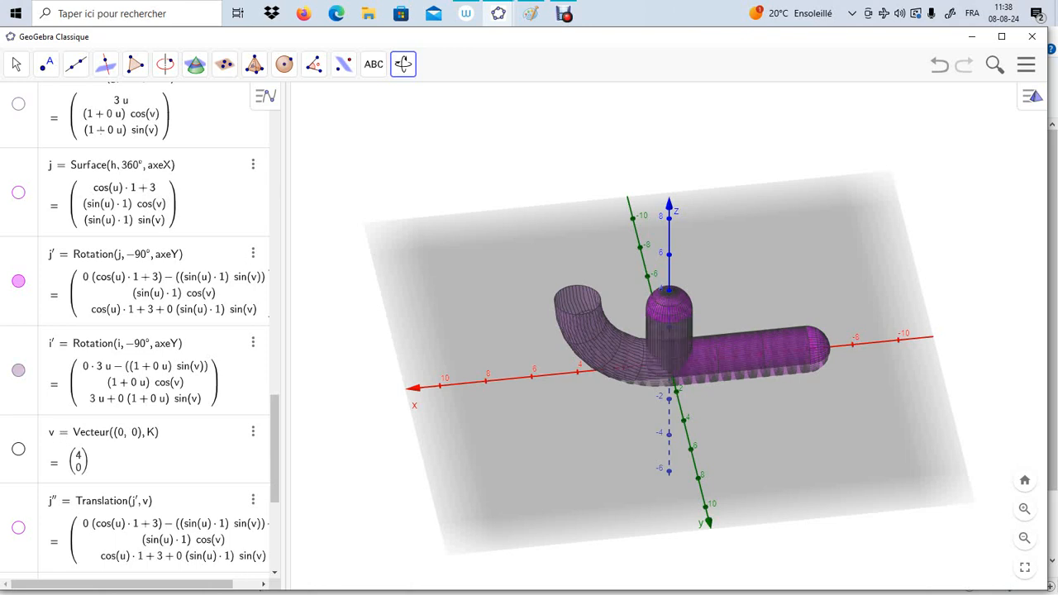
scroll(136, 331, down, 3)
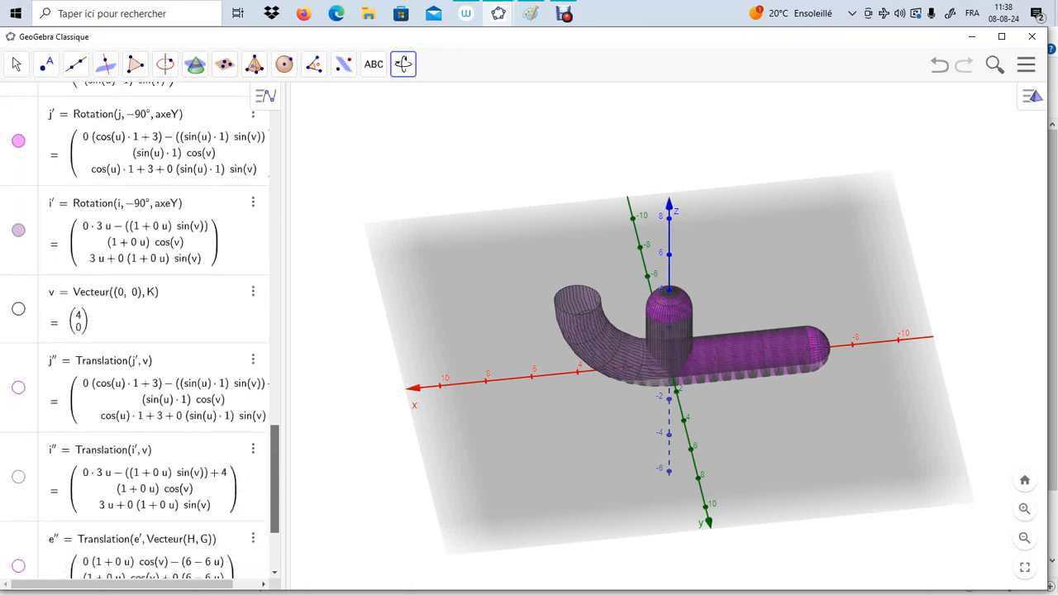
click(18, 309)
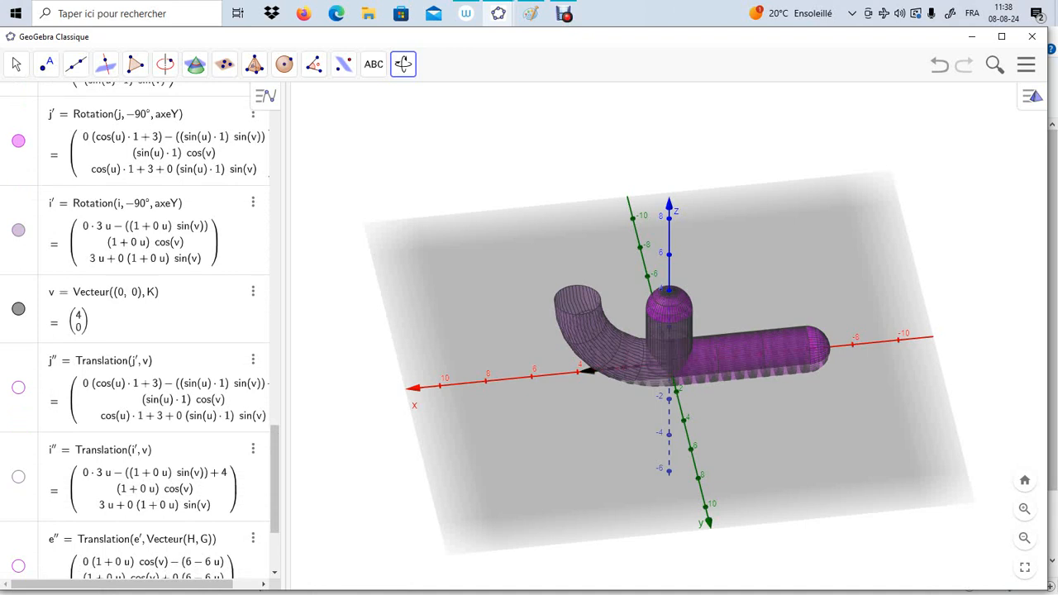
click(19, 387)
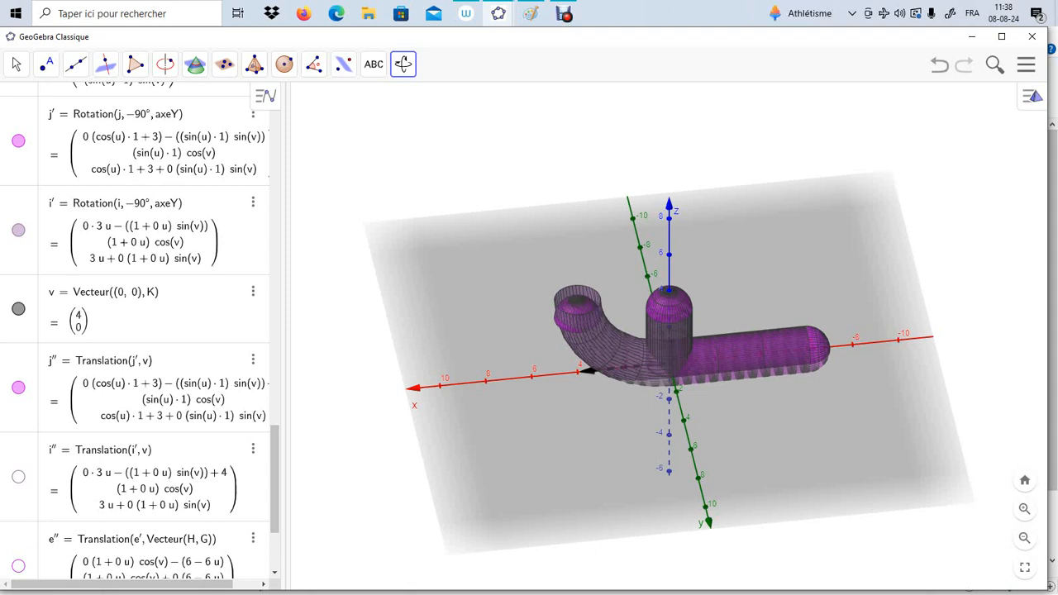
click(18, 476)
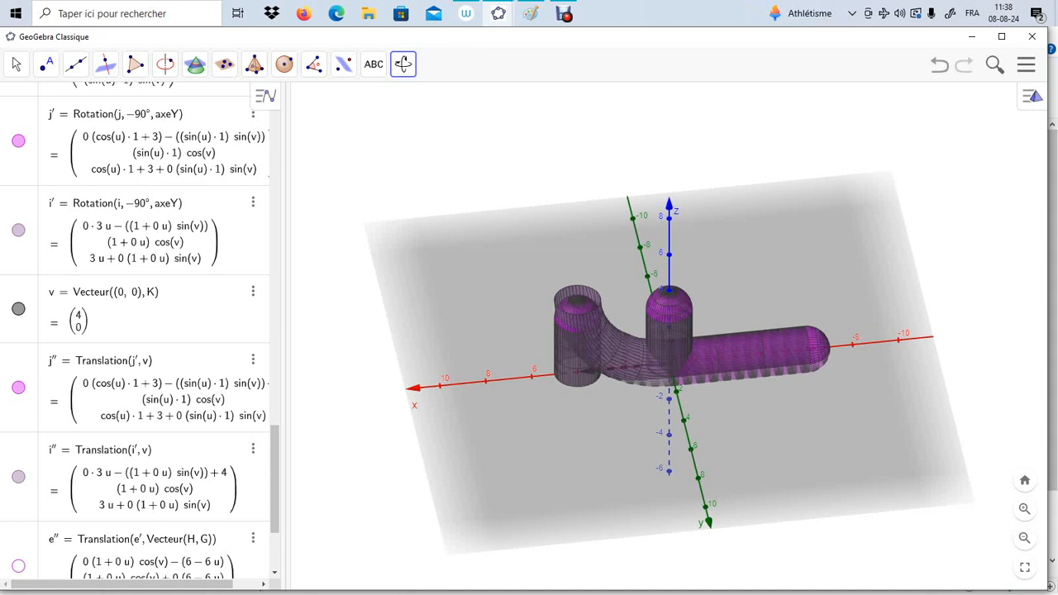
Show the translated cylinder e″ and its rounded cap b″ below the negative x-axis
scroll(137, 331, down, 3)
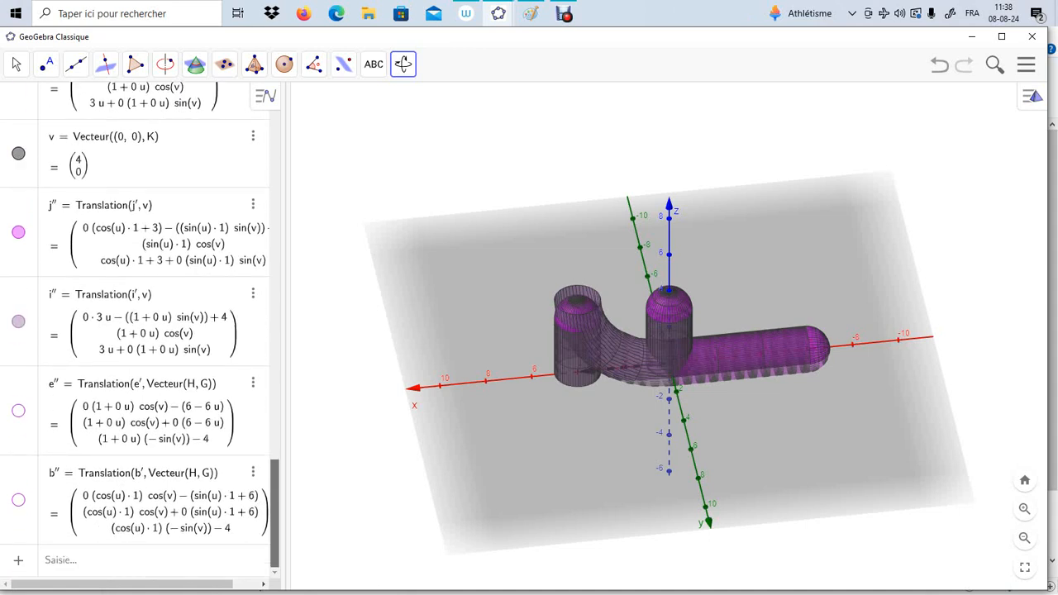
click(18, 410)
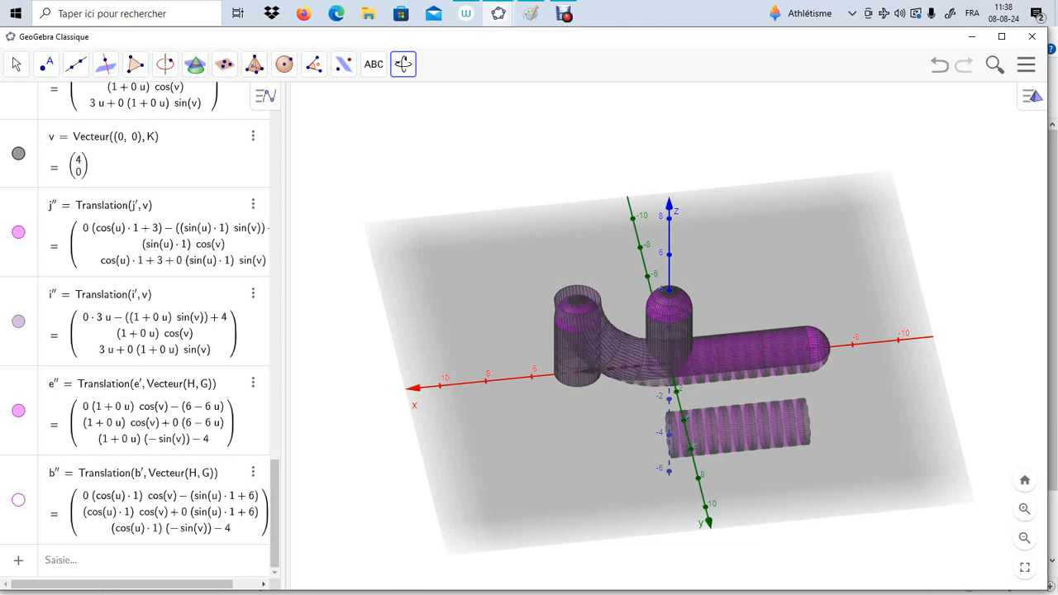
click(18, 500)
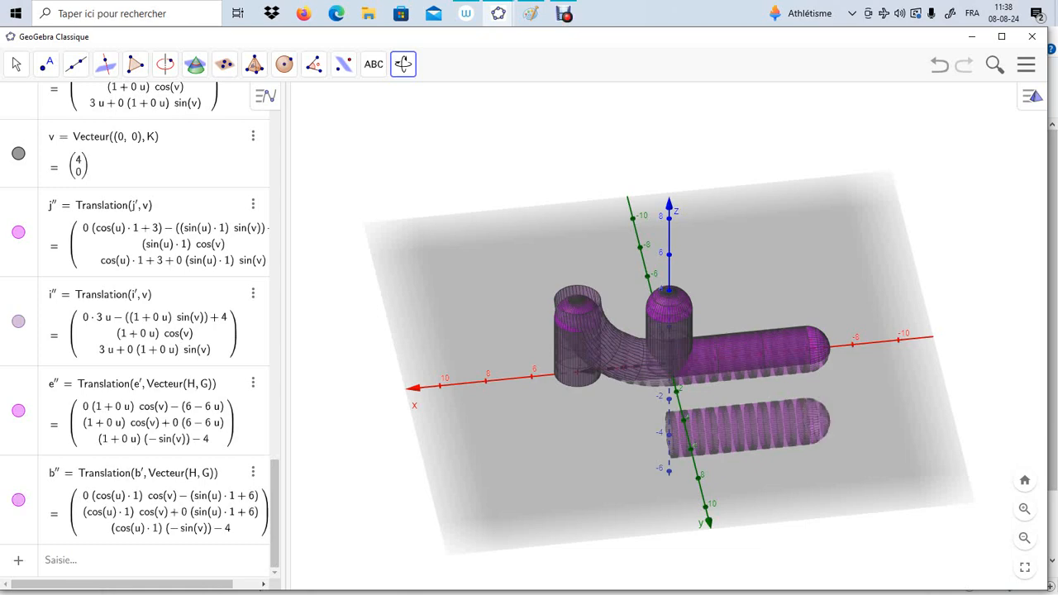
Hide the rotated cap j′ and cylinder i′ standing on the z-axis
scroll(141, 331, up, 2)
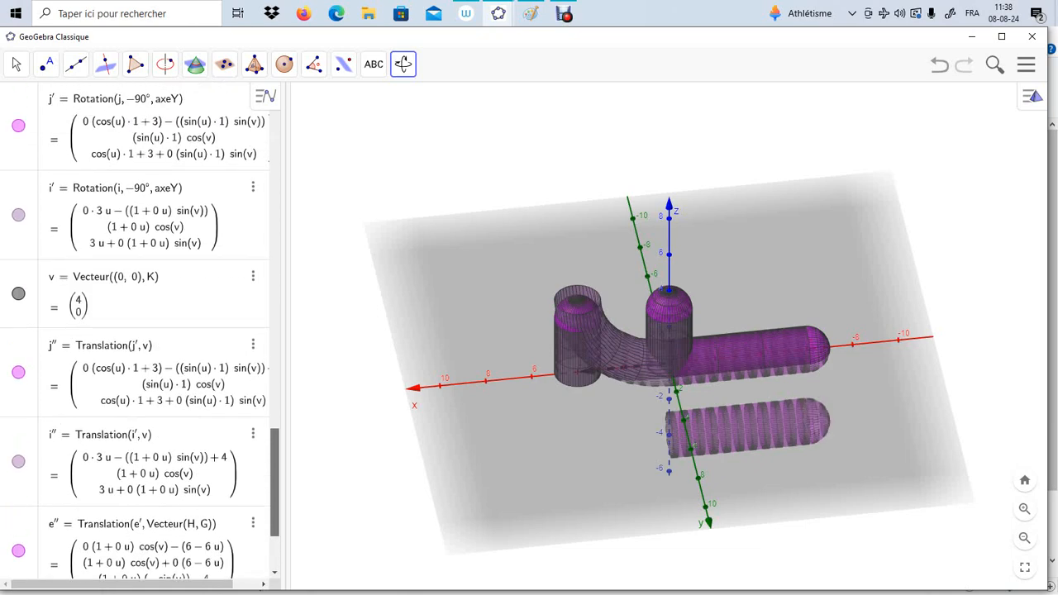
scroll(140, 331, down, 2)
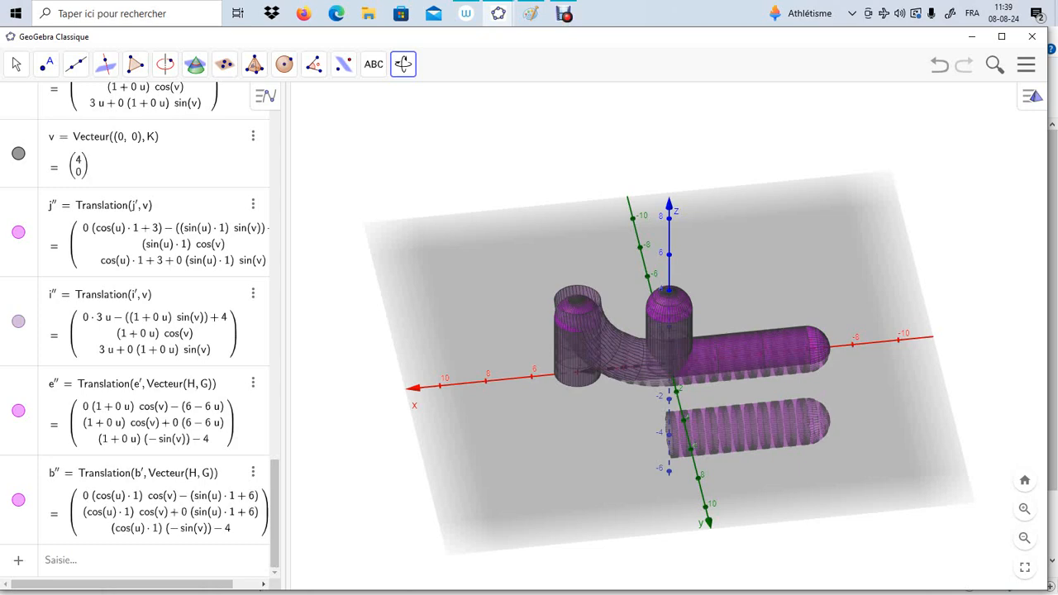
scroll(136, 330, up, 3)
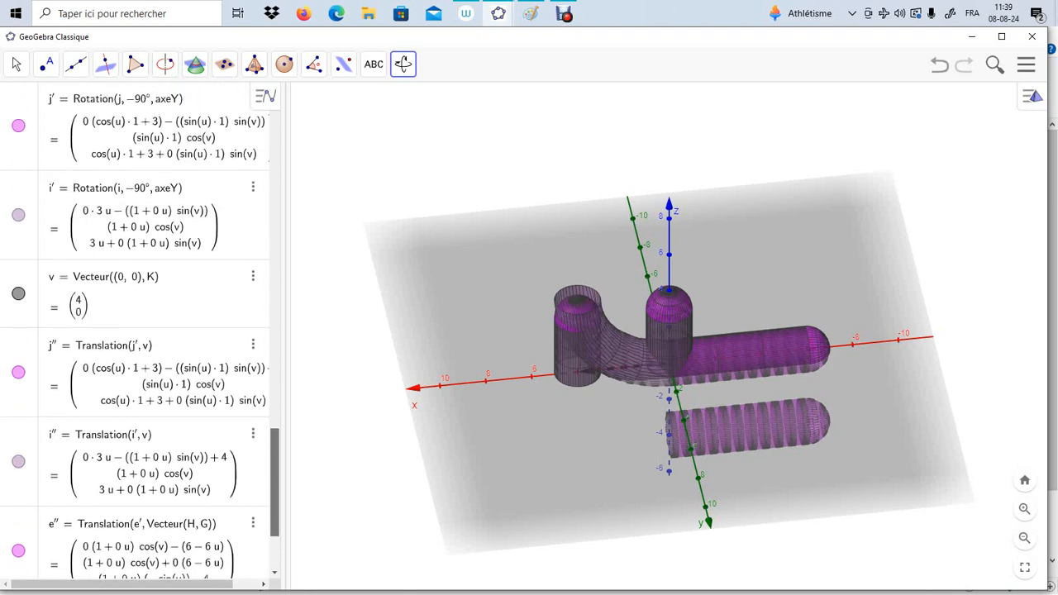
scroll(137, 331, up, 1)
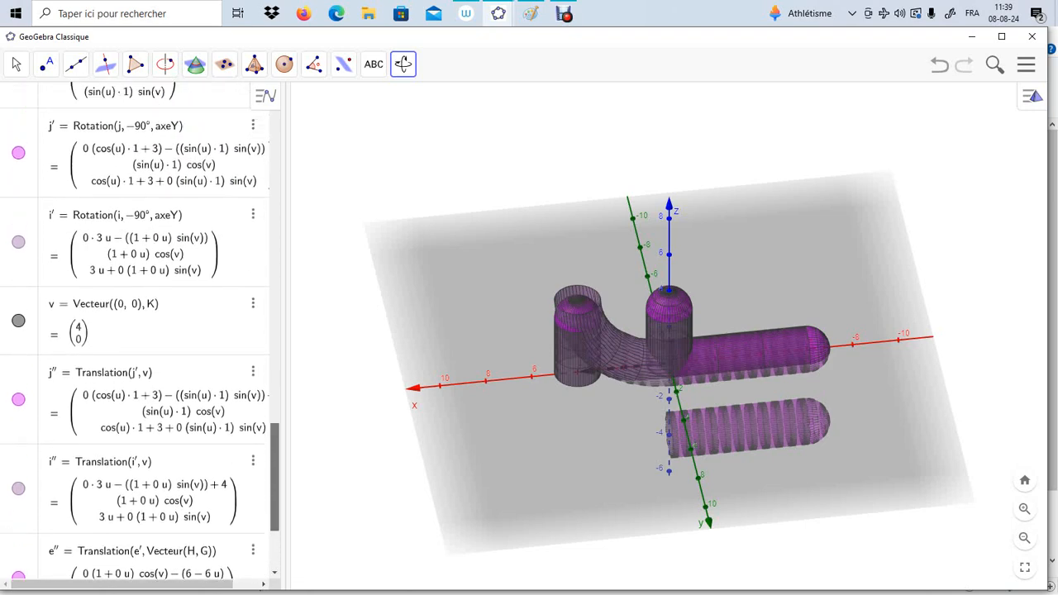
scroll(137, 331, up, 1)
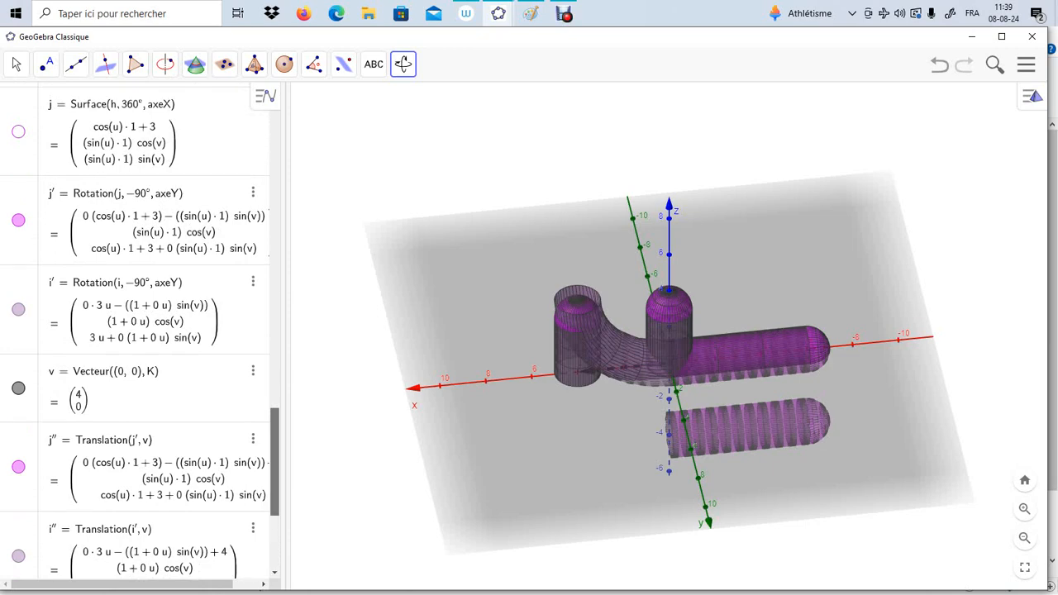
scroll(140, 331, up, 1)
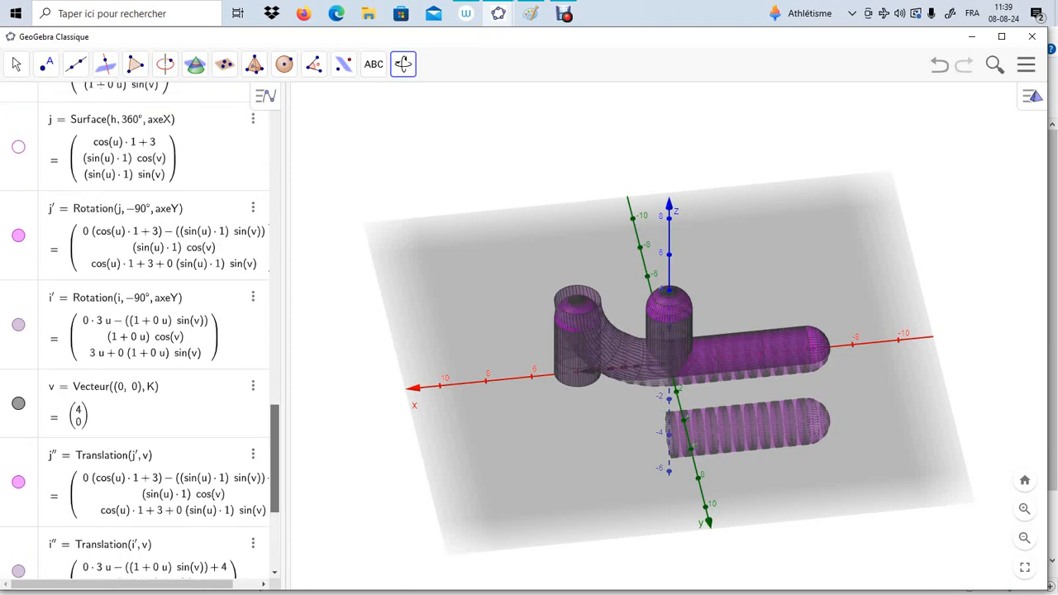
click(19, 298)
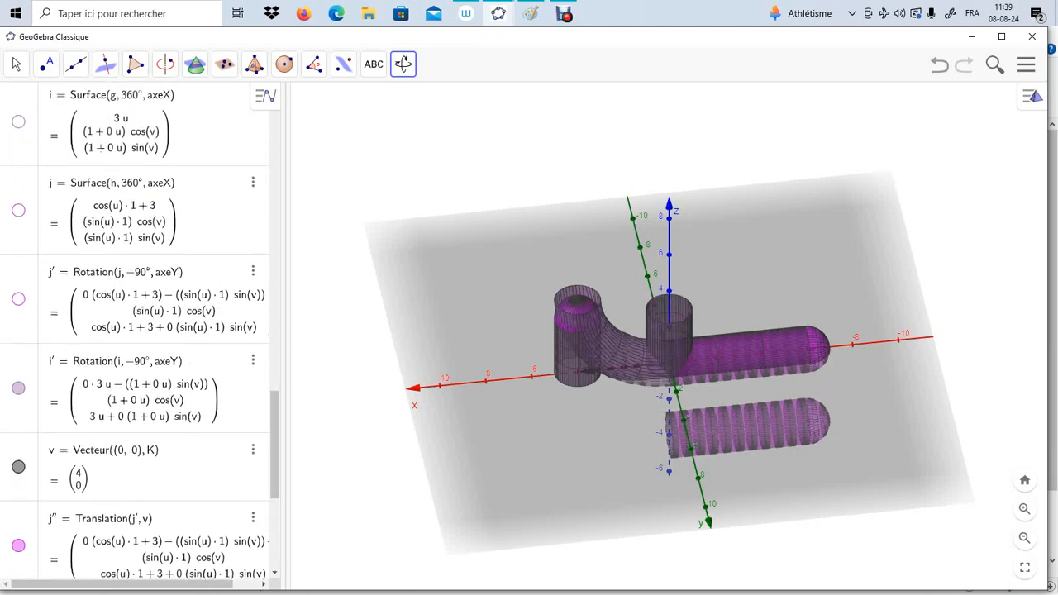
click(18, 387)
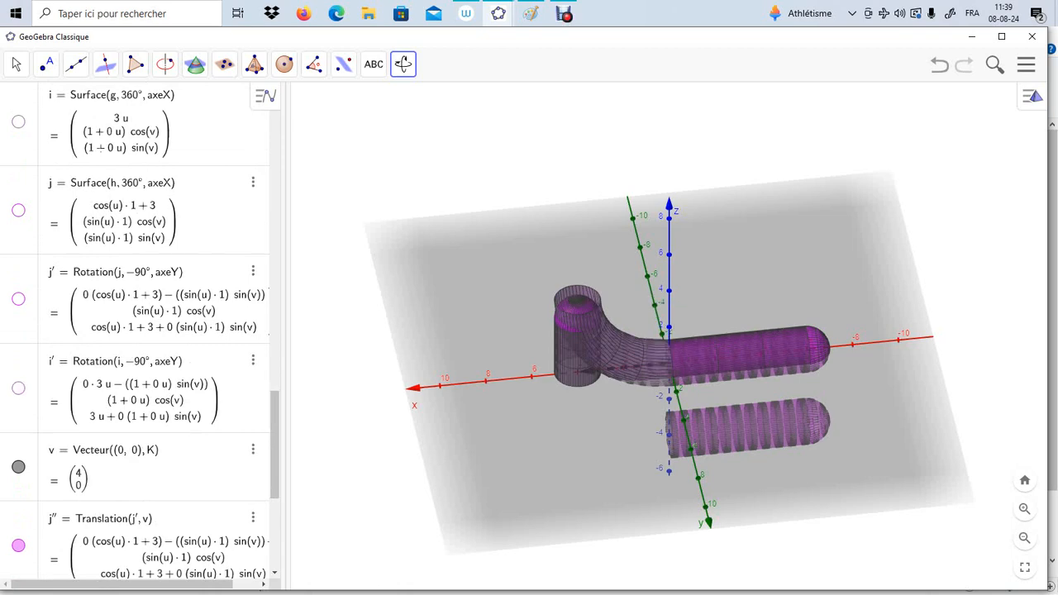
Hide the translated elbow surface a′
scroll(140, 331, up, 5)
scroll(140, 331, up, 2)
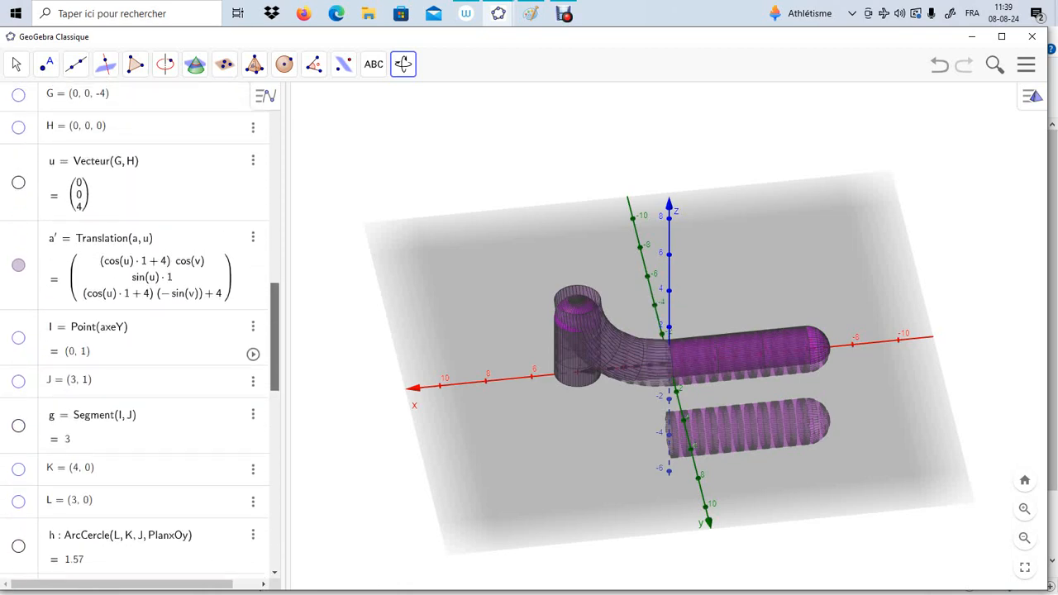
click(18, 265)
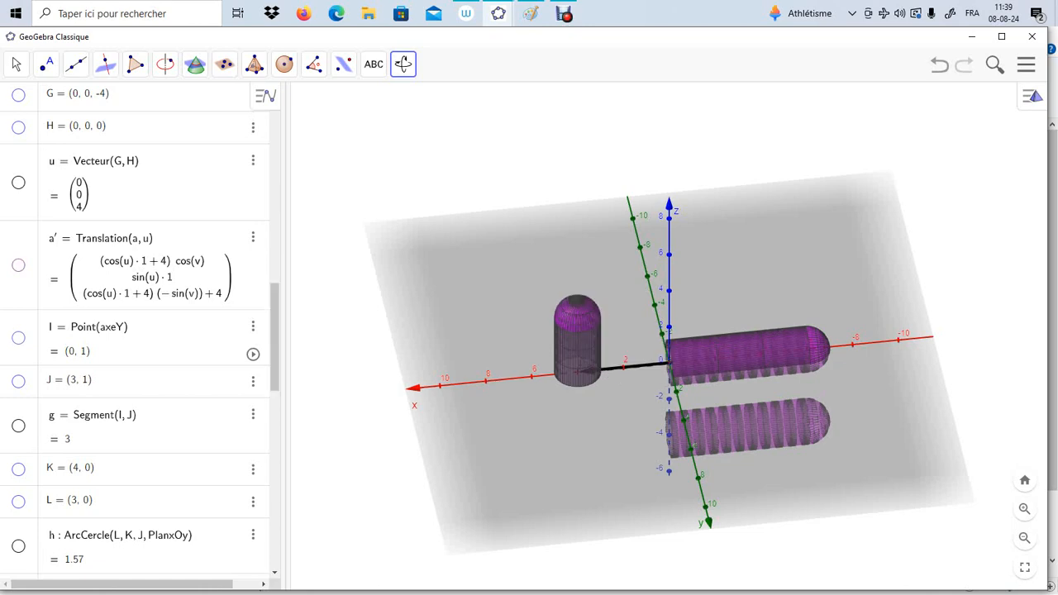
Review the visibility of the source objects and rotated surfaces, and toggle elbow a′ on and off to check its placement
scroll(141, 330, up, 3)
scroll(139, 330, up, 3)
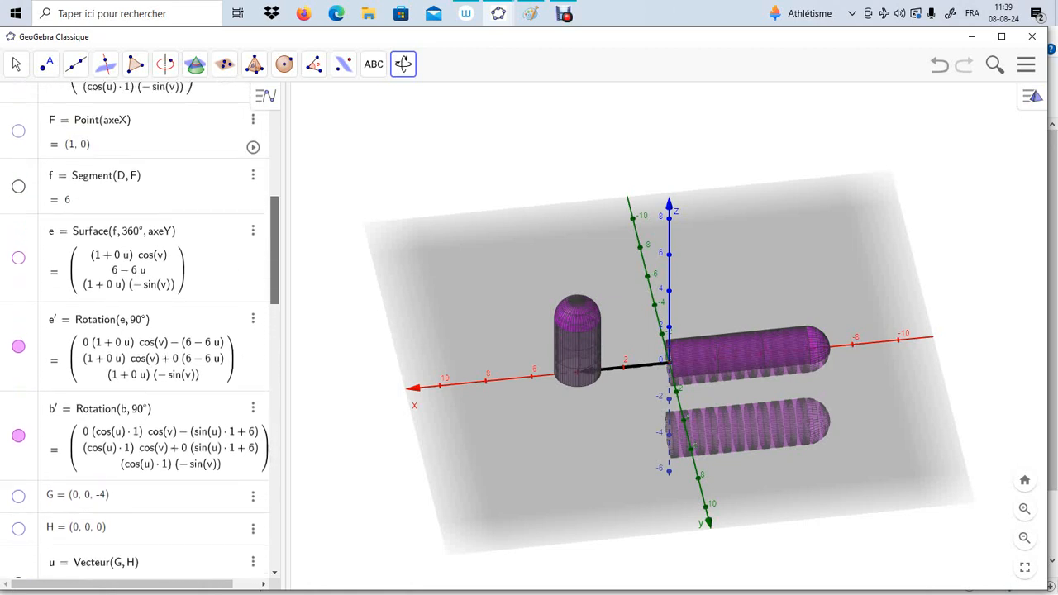
scroll(140, 331, up, 3)
scroll(135, 331, up, 4)
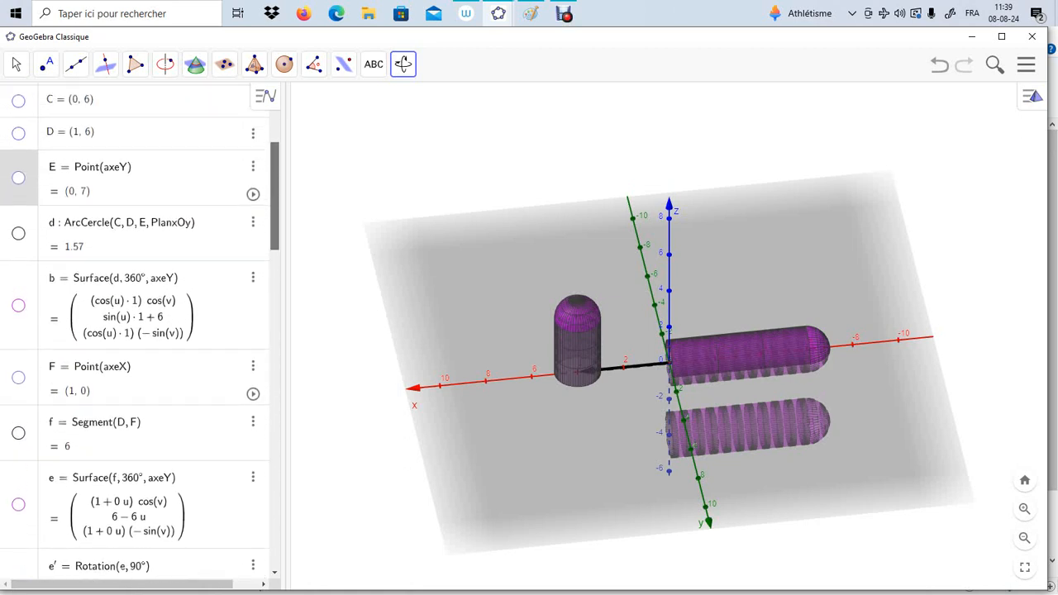
scroll(140, 331, down, 15)
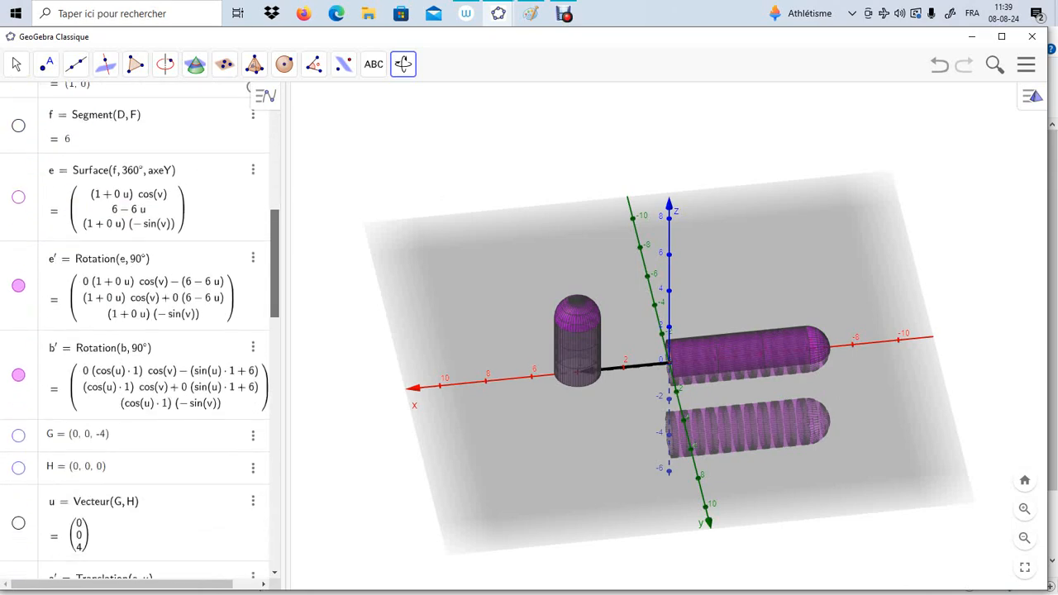
scroll(139, 331, down, 2)
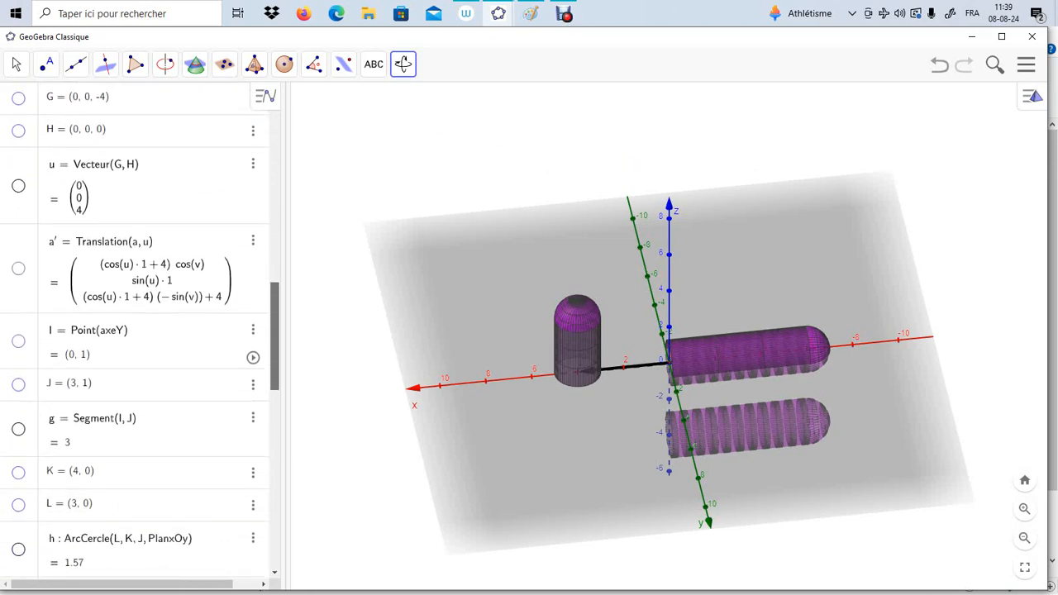
scroll(135, 330, up, 1)
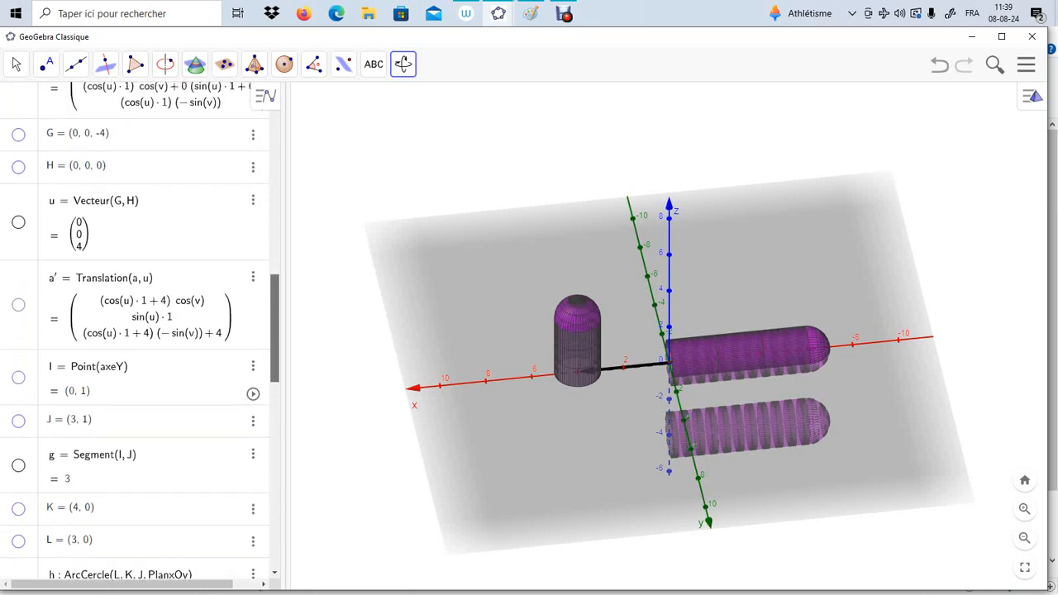
click(18, 305)
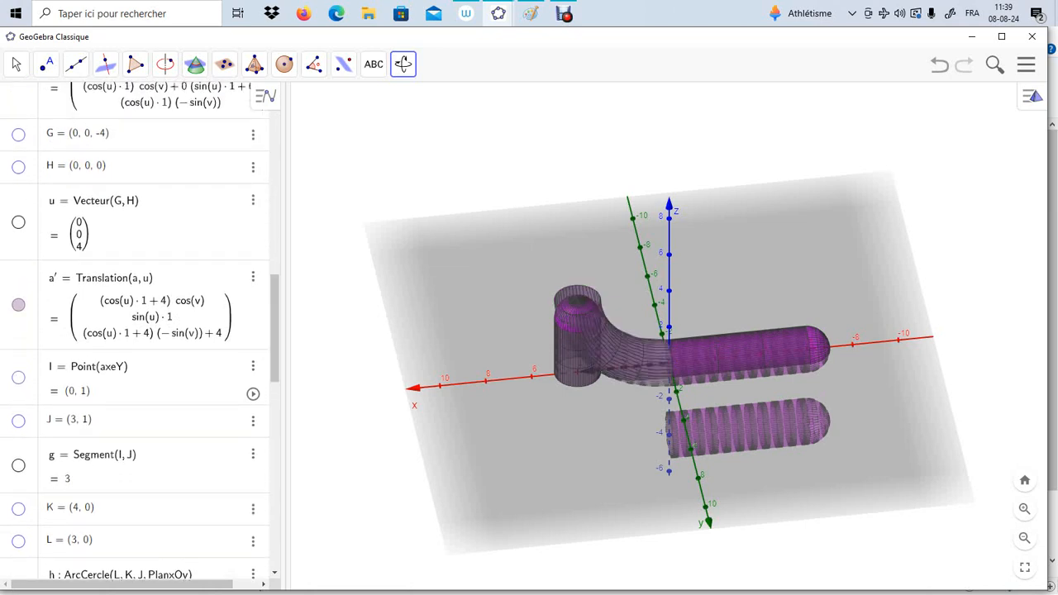
click(18, 305)
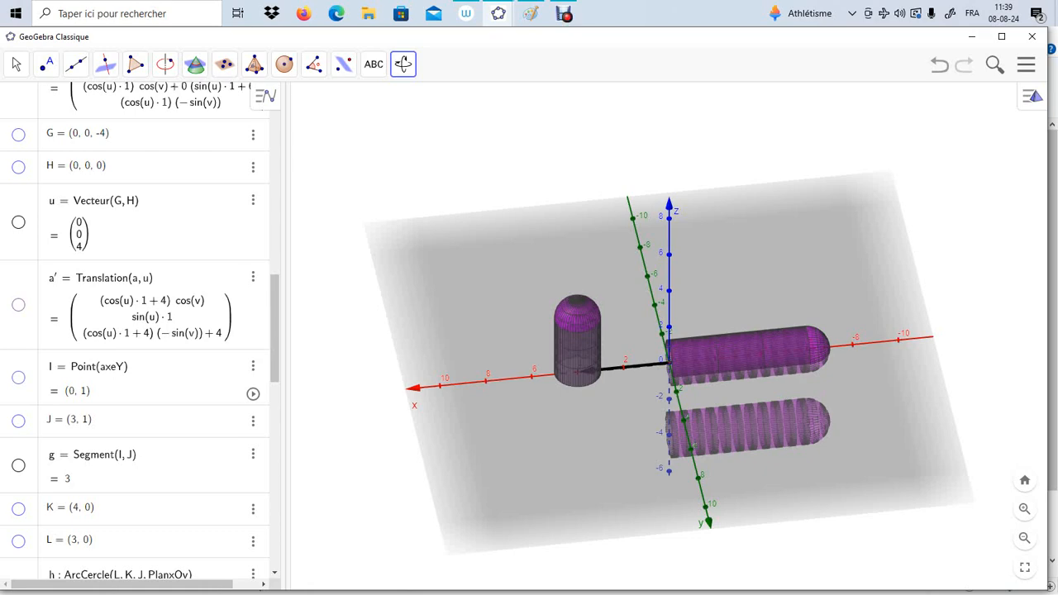
Show the original elbow surface a, the 90° surface of circle c about the y-axis
scroll(132, 331, up, 12)
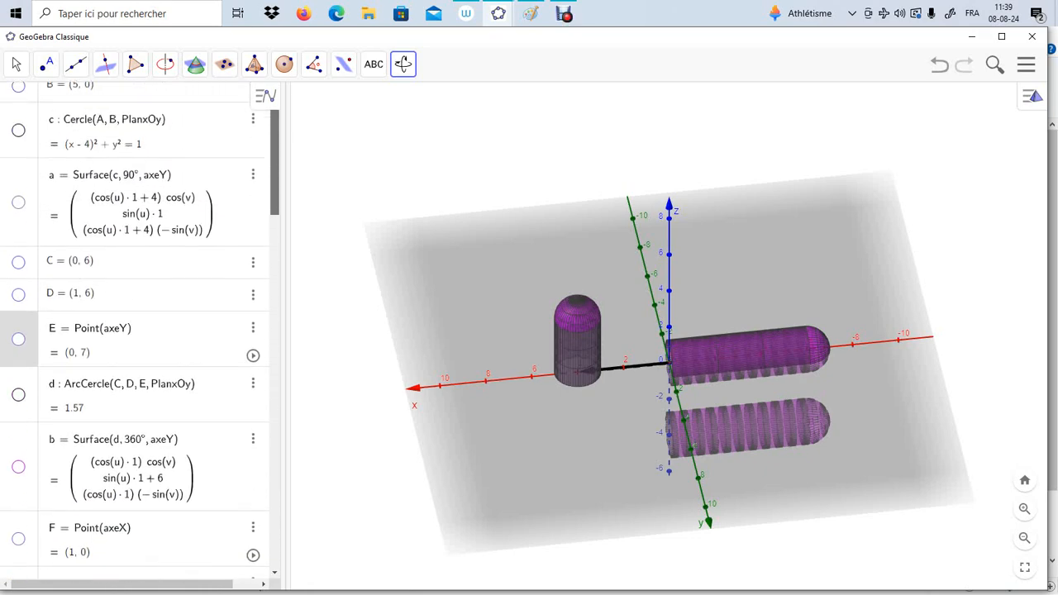
scroll(132, 331, up, 1)
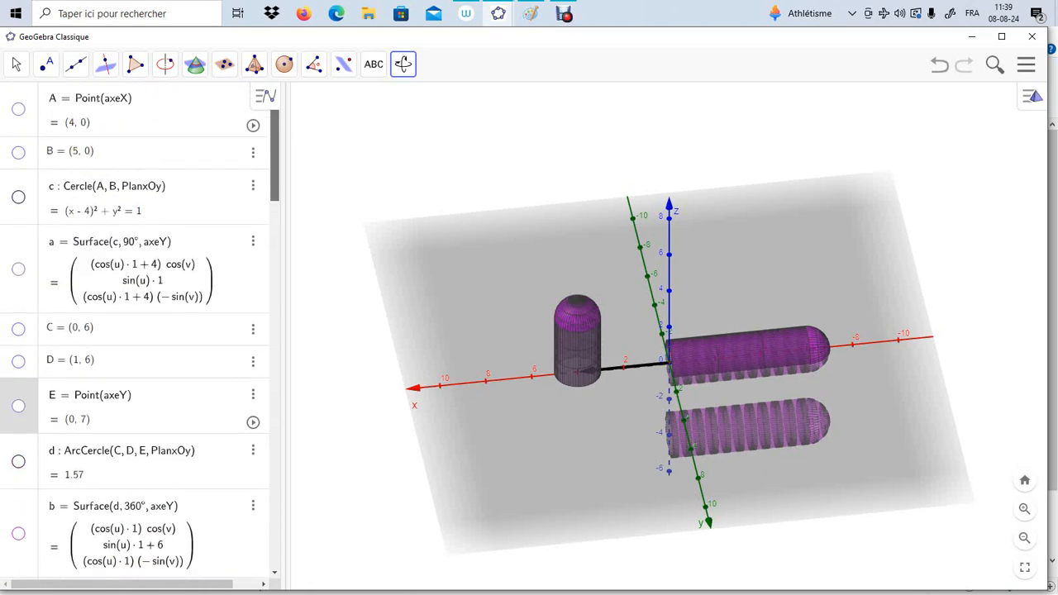
click(18, 268)
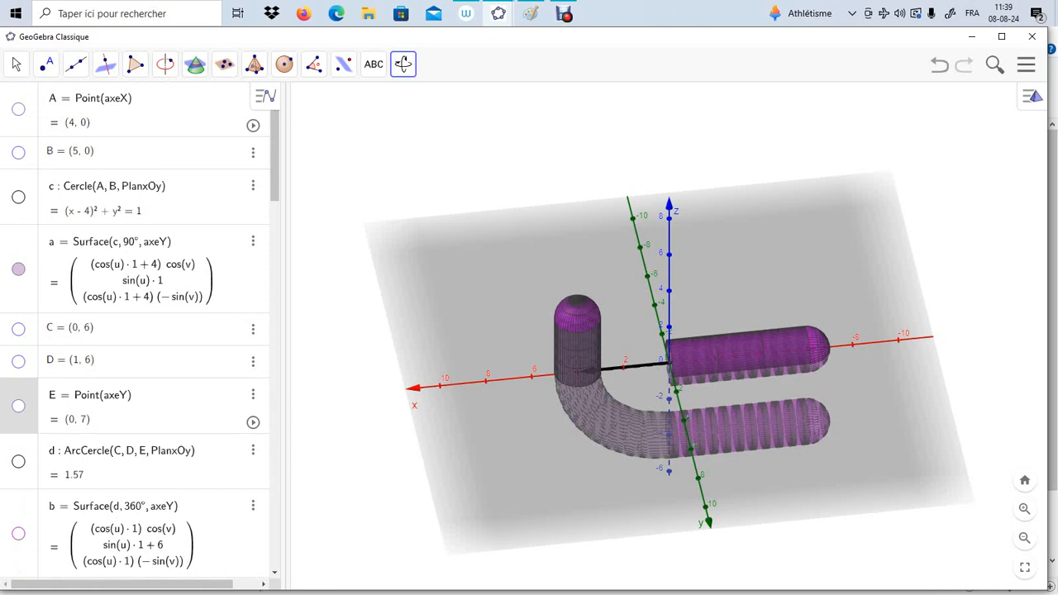
Hide the rotated cylinder e′ and its rounded cap b′ lying on the negative x-axis
scroll(18, 405, down, 10)
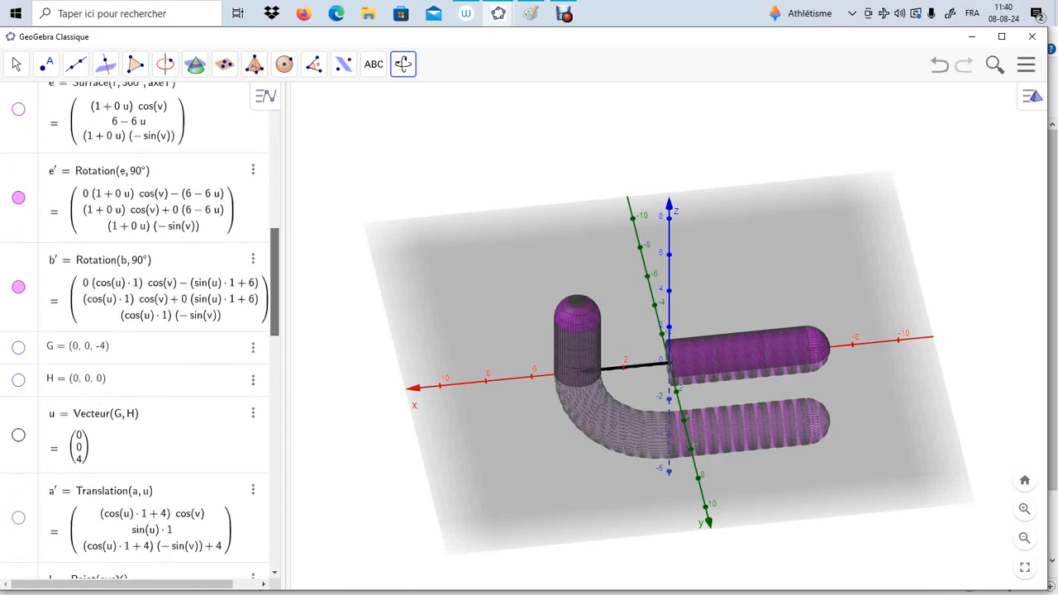
click(18, 197)
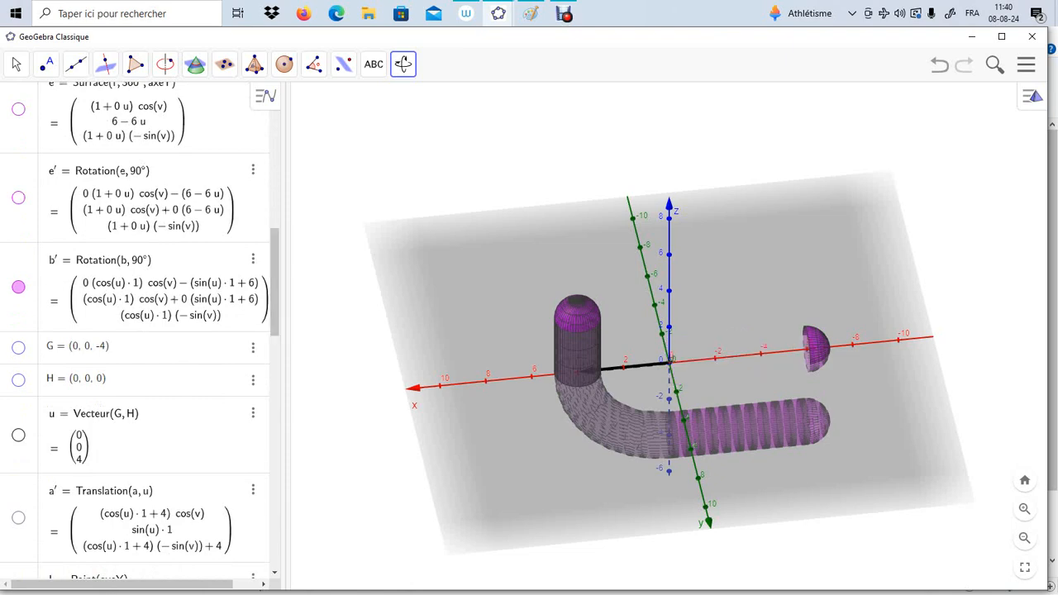
click(18, 286)
drag(744, 372, 686, 281)
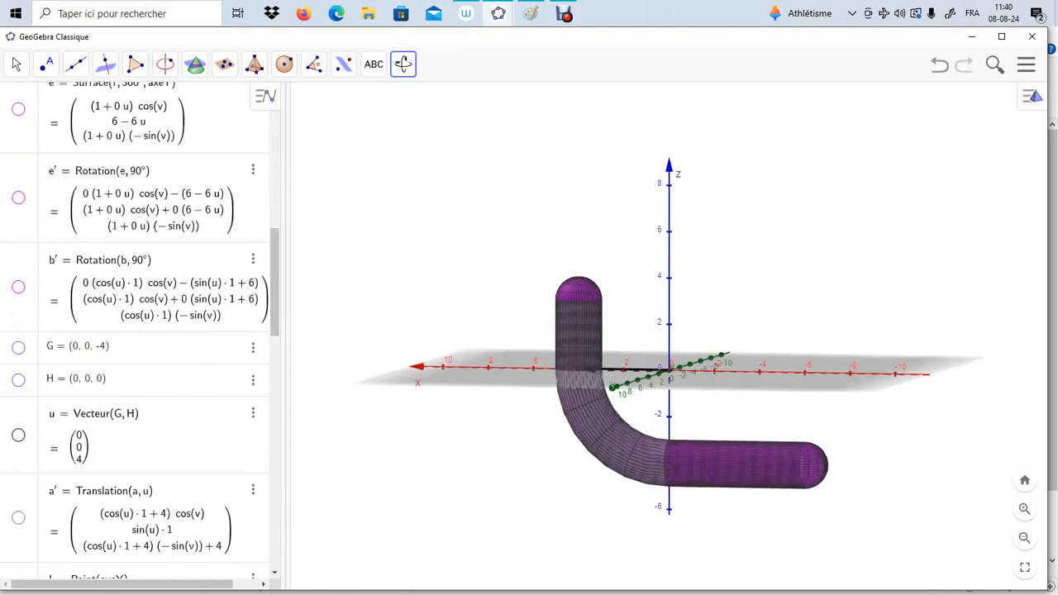
mouse_move(645, 223)
mouse_down()
mouse_move(627, 219)
mouse_move(626, 201)
mouse_move(655, 223)
mouse_move(645, 211)
mouse_up()
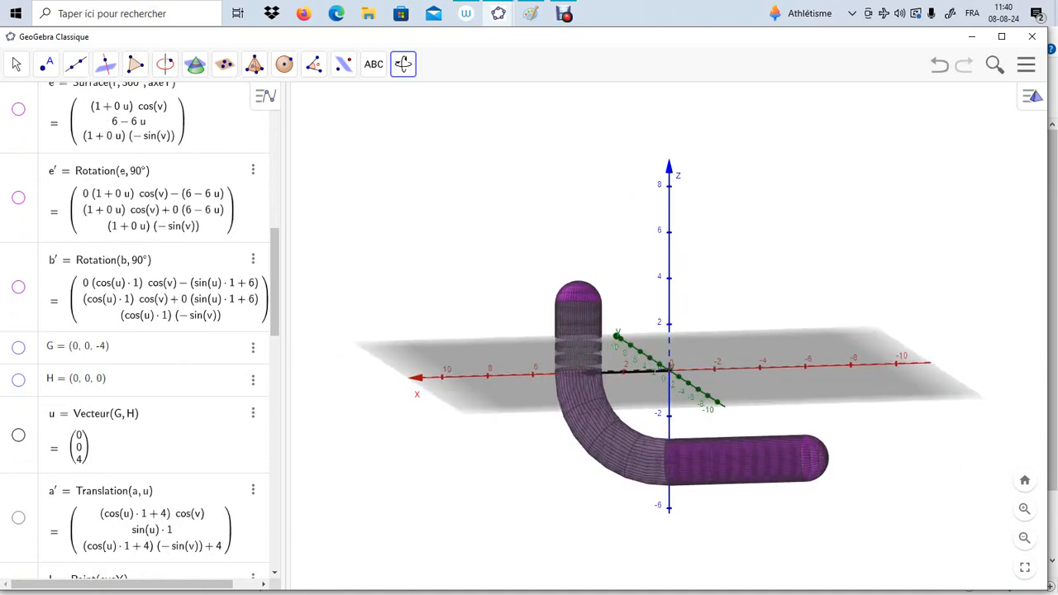
Compare the assembled bar with the finished bent bar in the other GeoGebra window, and inspect it from the front
mouse_move(498, 13)
click(570, 81)
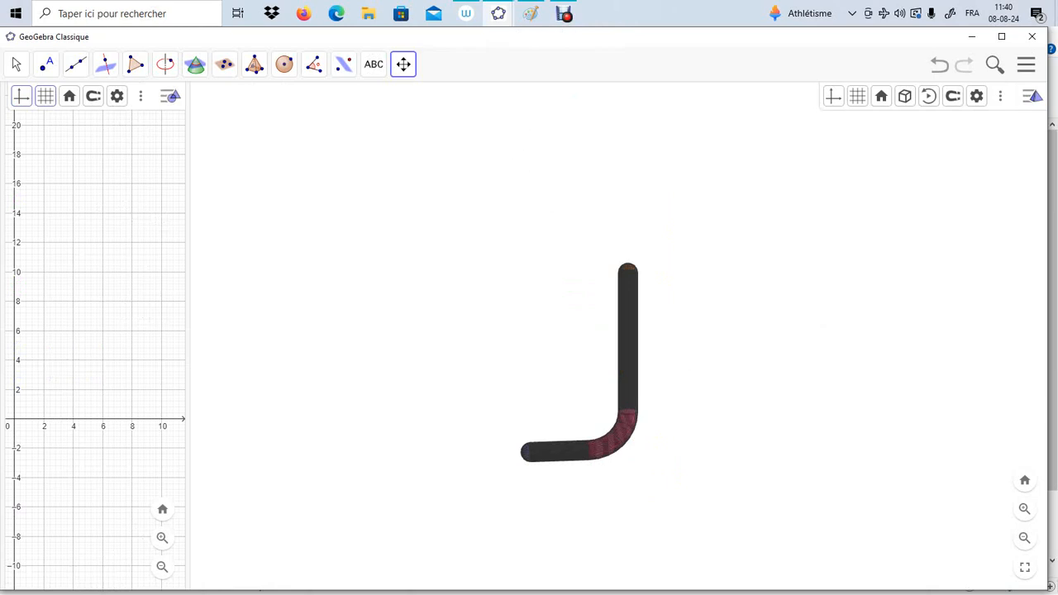
mouse_move(498, 13)
click(425, 81)
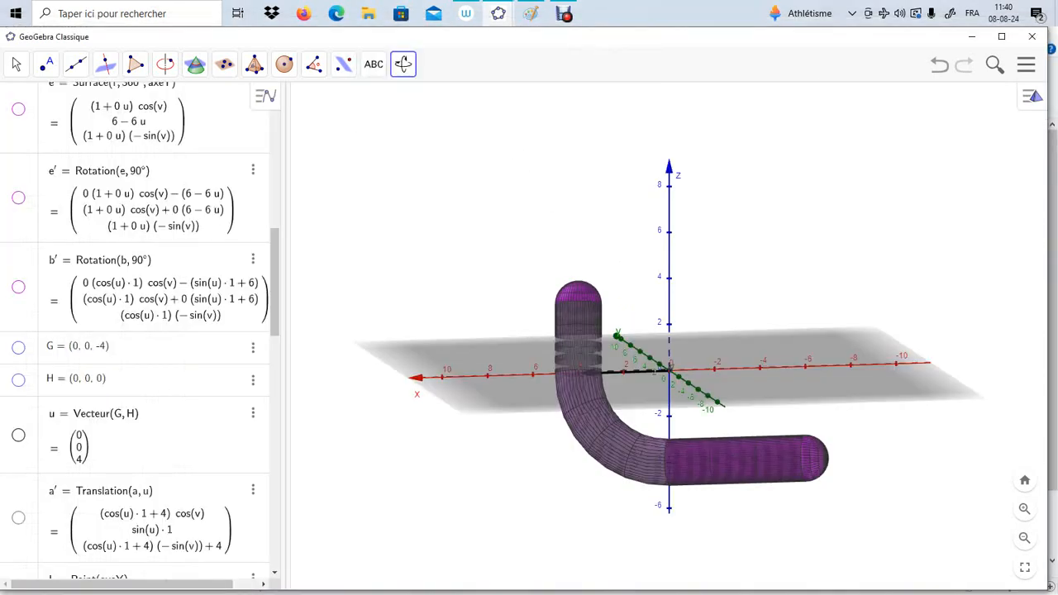
mouse_move(628, 272)
mouse_down()
mouse_move(578, 268)
mouse_move(672, 293)
mouse_move(637, 281)
mouse_move(644, 308)
mouse_move(641, 280)
mouse_up()
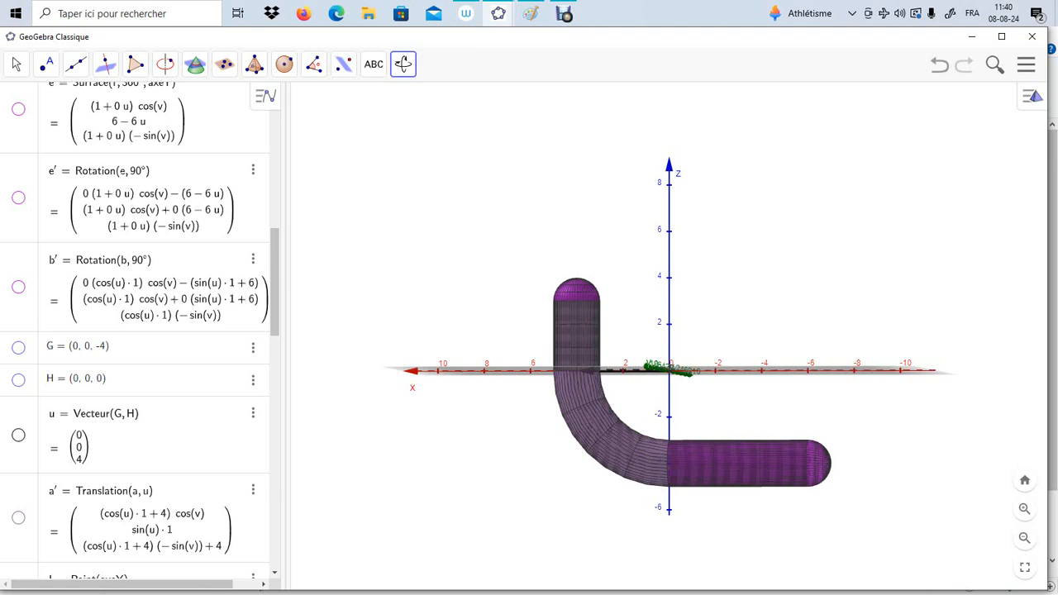
mouse_move(710, 331)
mouse_down()
mouse_move(748, 333)
mouse_move(699, 332)
mouse_up()
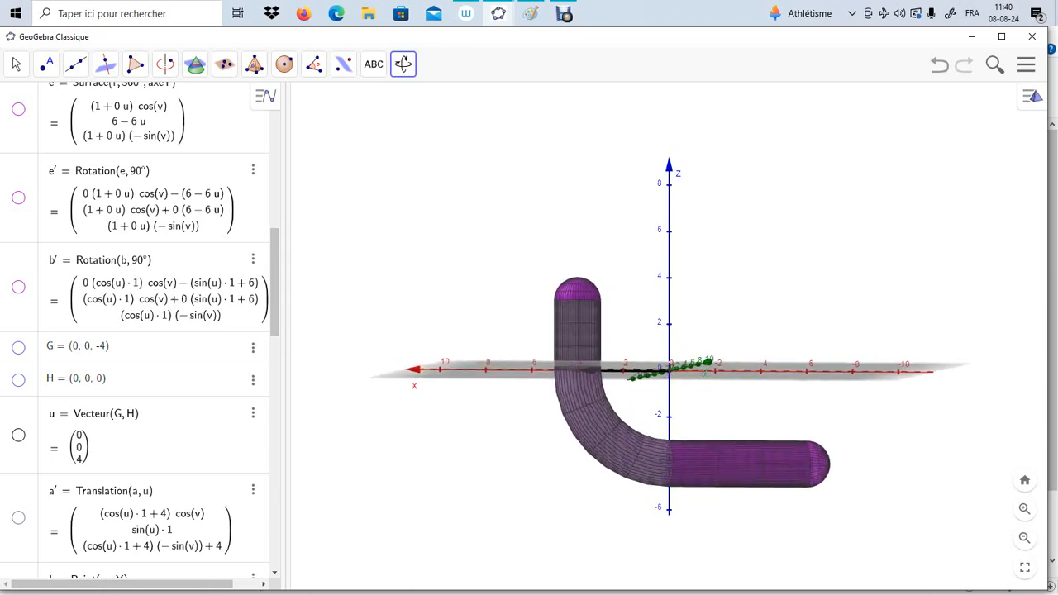
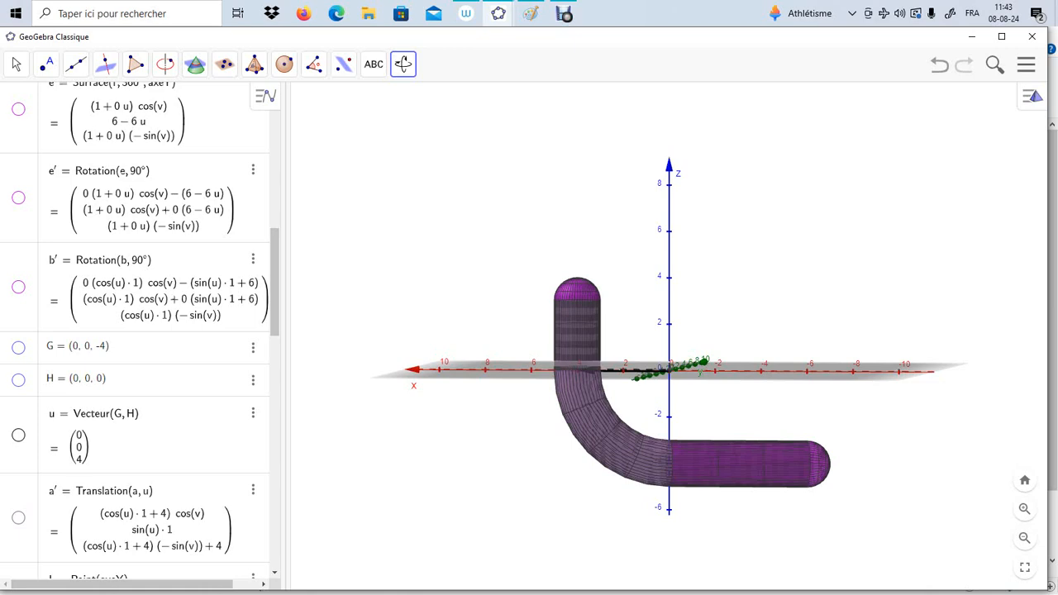
Switch to Paint to review the annotated caravan stabiliser sketch, and return to the GeoGebra window with the bar construction
click(531, 13)
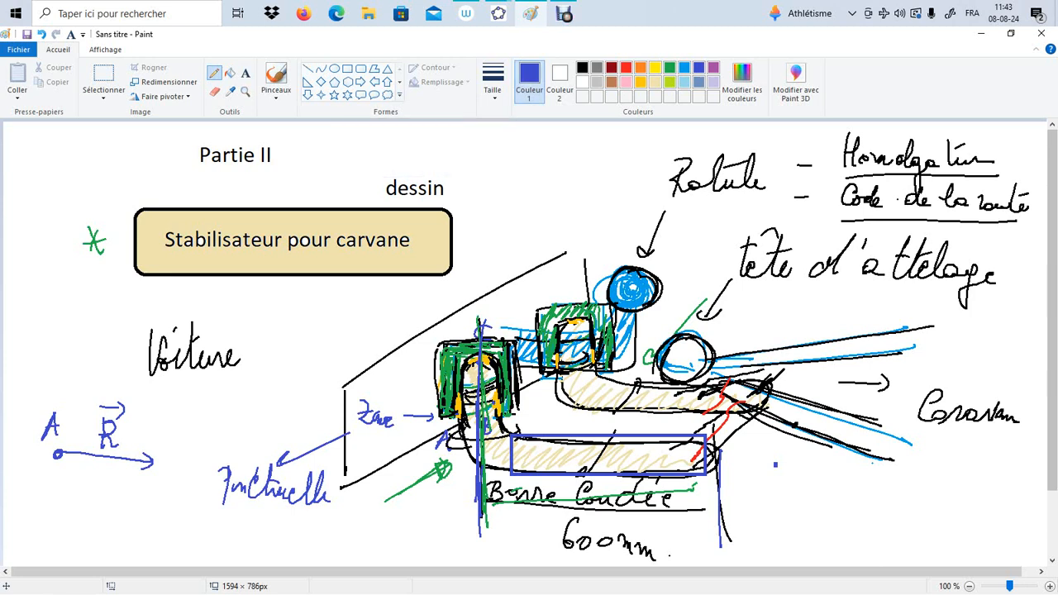
mouse_move(498, 13)
click(421, 83)
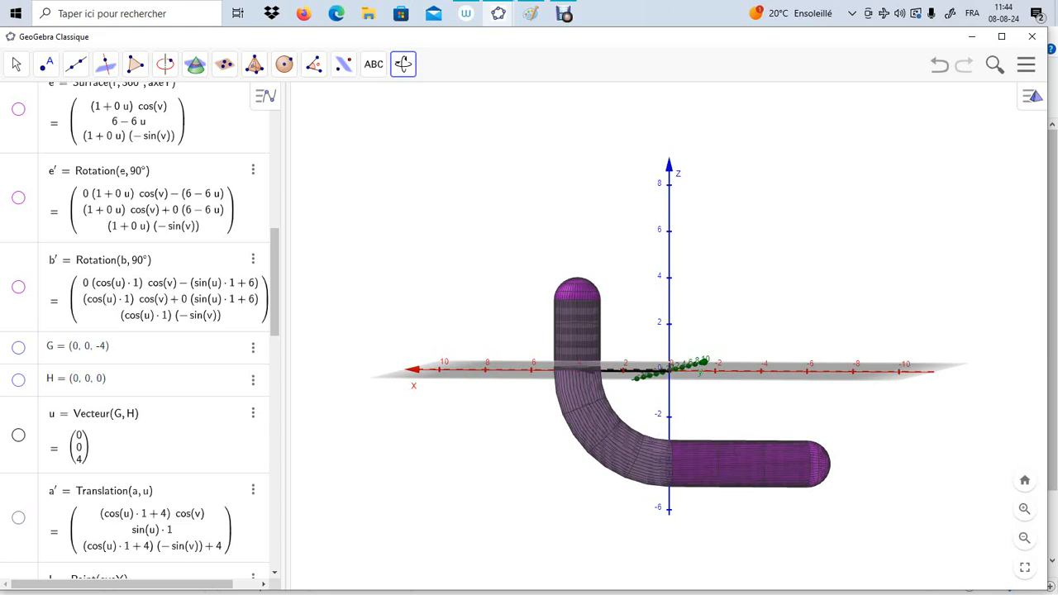
Open a new blank Paint window and keep the GeoGebra construction in view
mouse_move(530, 13)
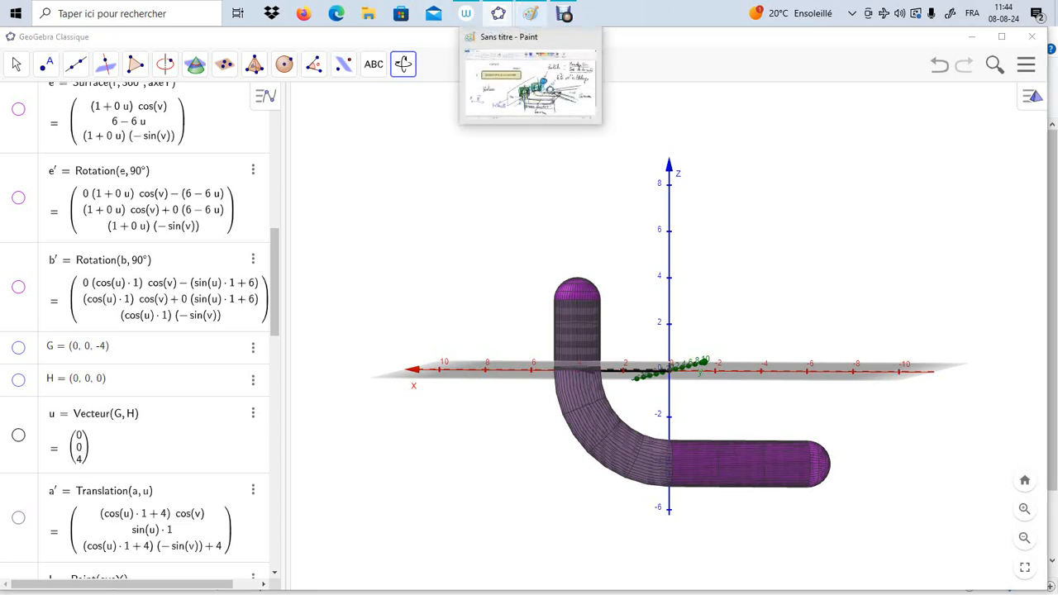
right_click(531, 13)
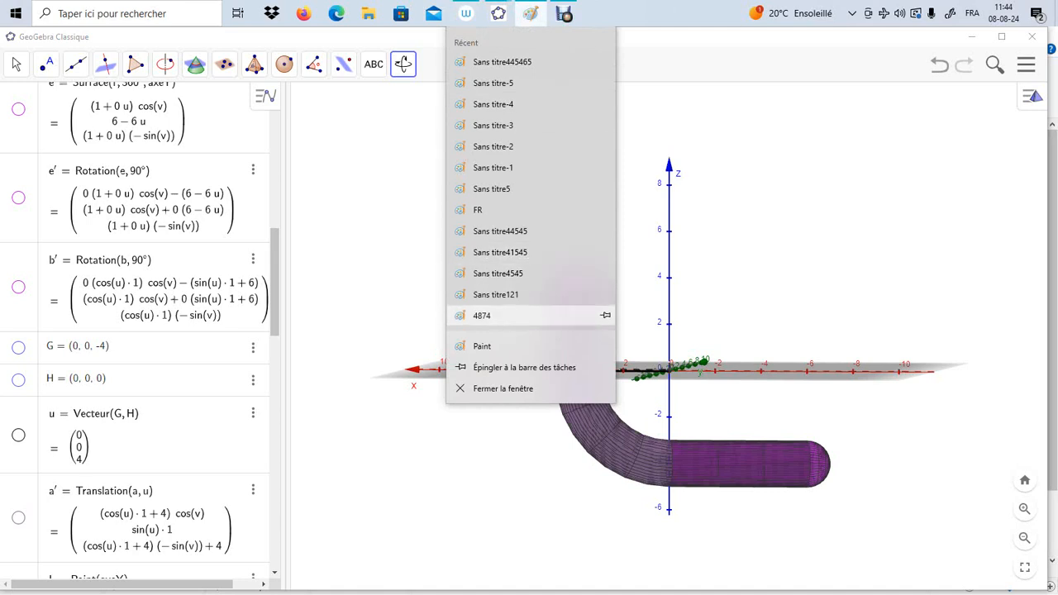
click(482, 345)
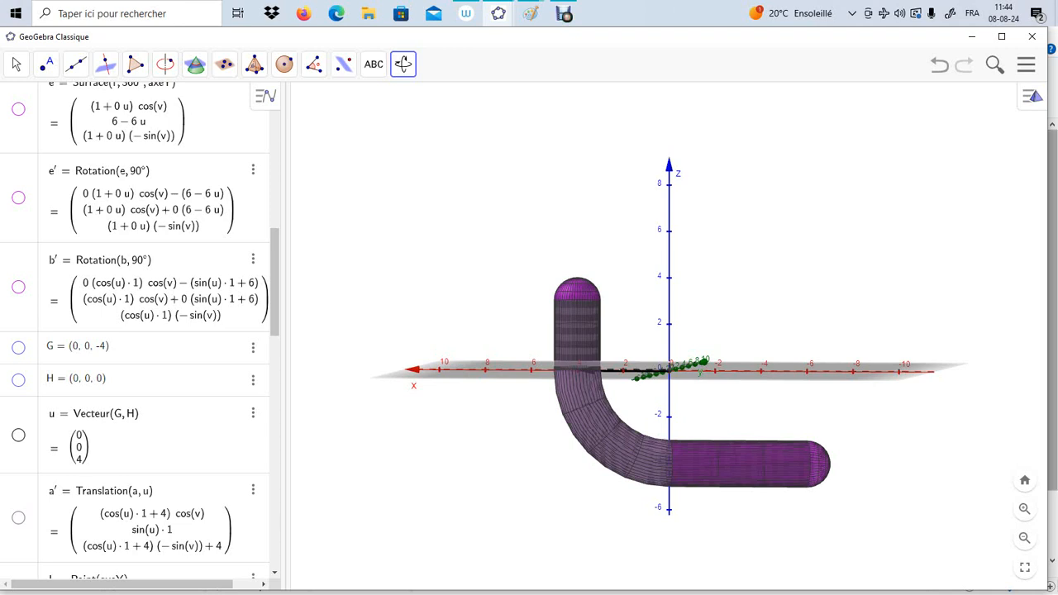
Hide the coordinate axes and the xOy plane in the 3D view
click(1032, 97)
click(833, 96)
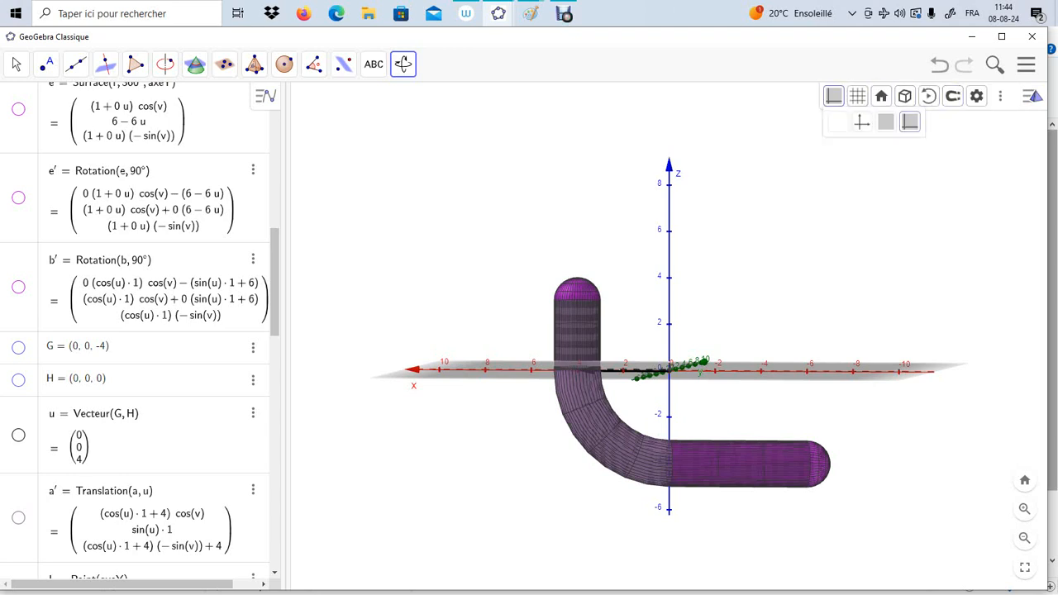
click(837, 122)
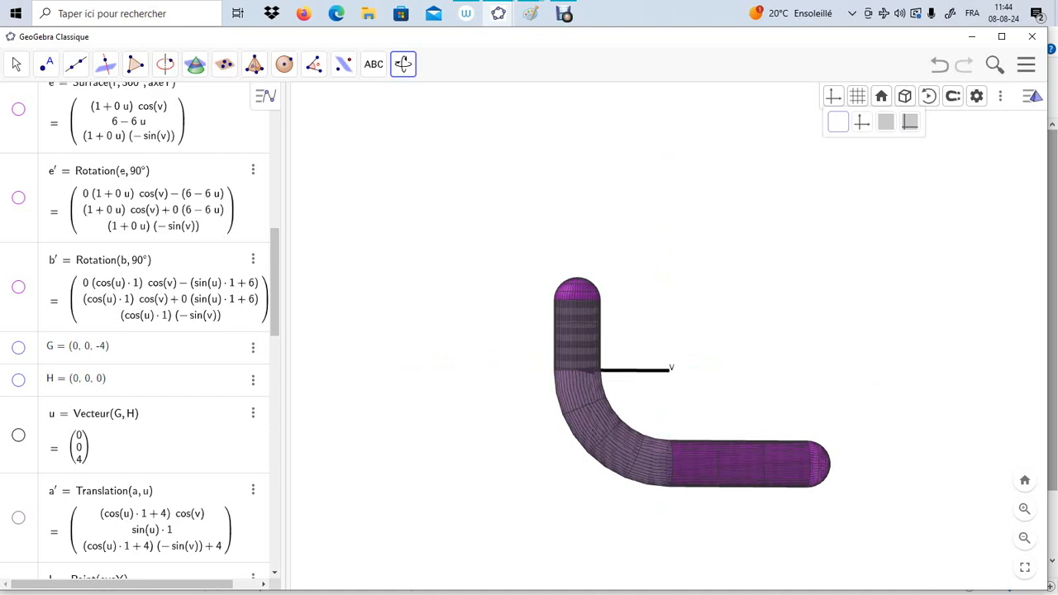
Hide vector v, which runs from the origin to point K
scroll(135, 331, down, 15)
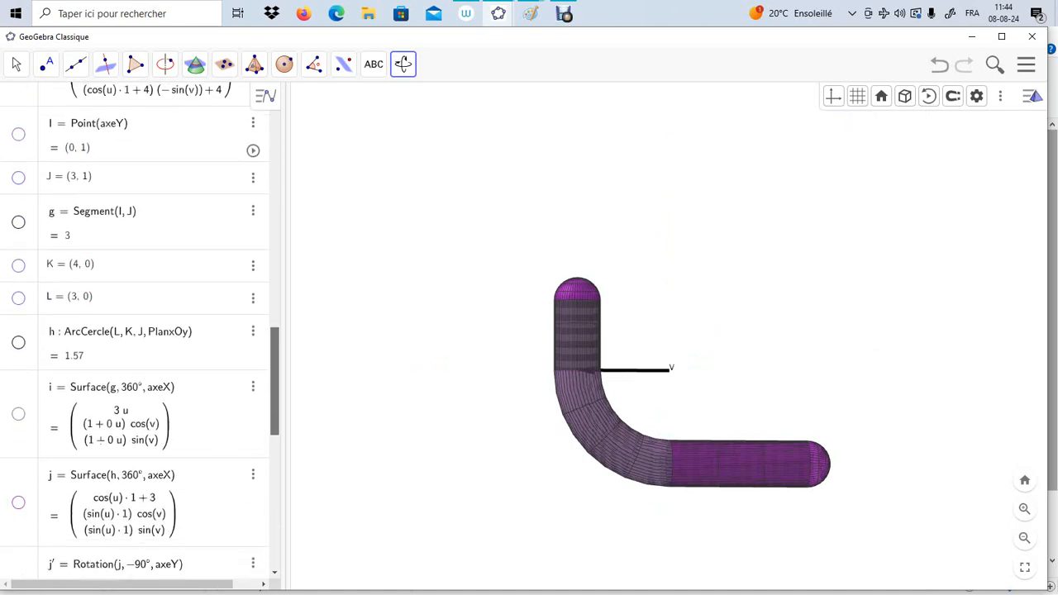
scroll(134, 331, down, 1)
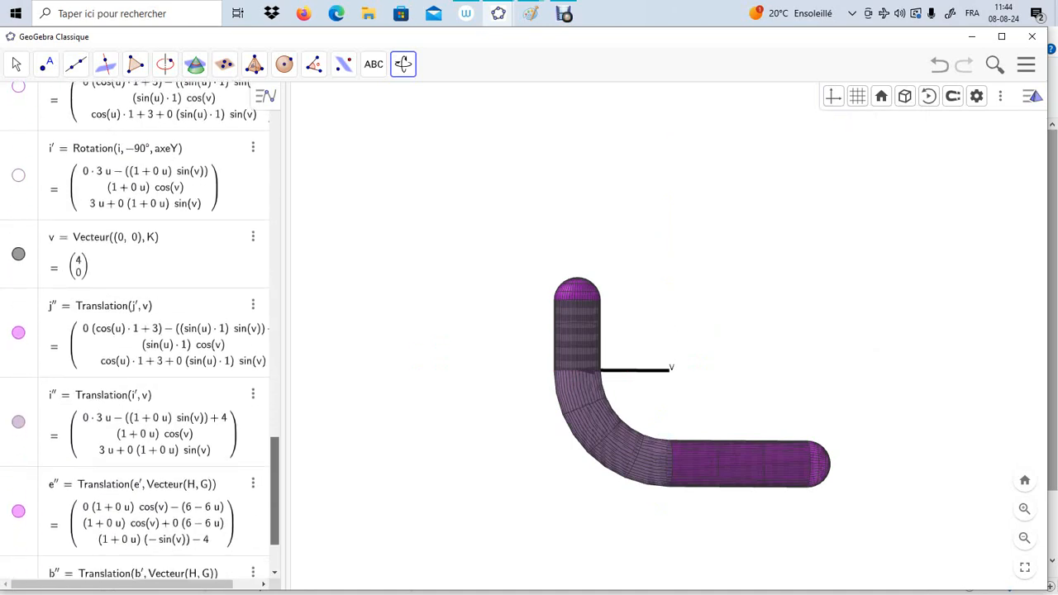
click(18, 254)
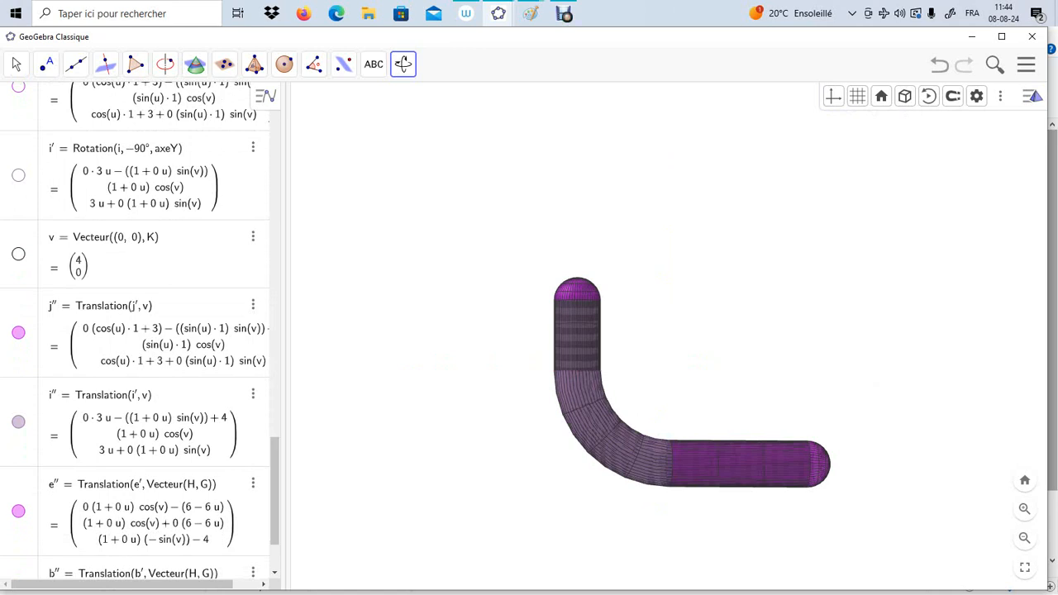
Rotate the bare bar slightly in 3D and review which objects in the algebra list are shown or hidden
click(403, 64)
click(476, 102)
drag(529, 265, 627, 311)
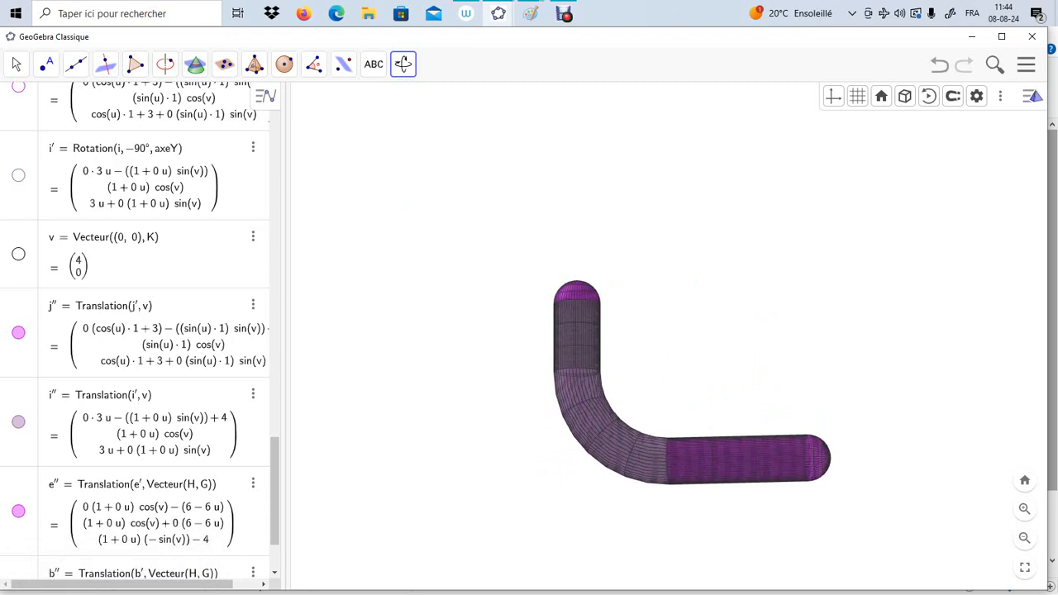
scroll(139, 323, up, 15)
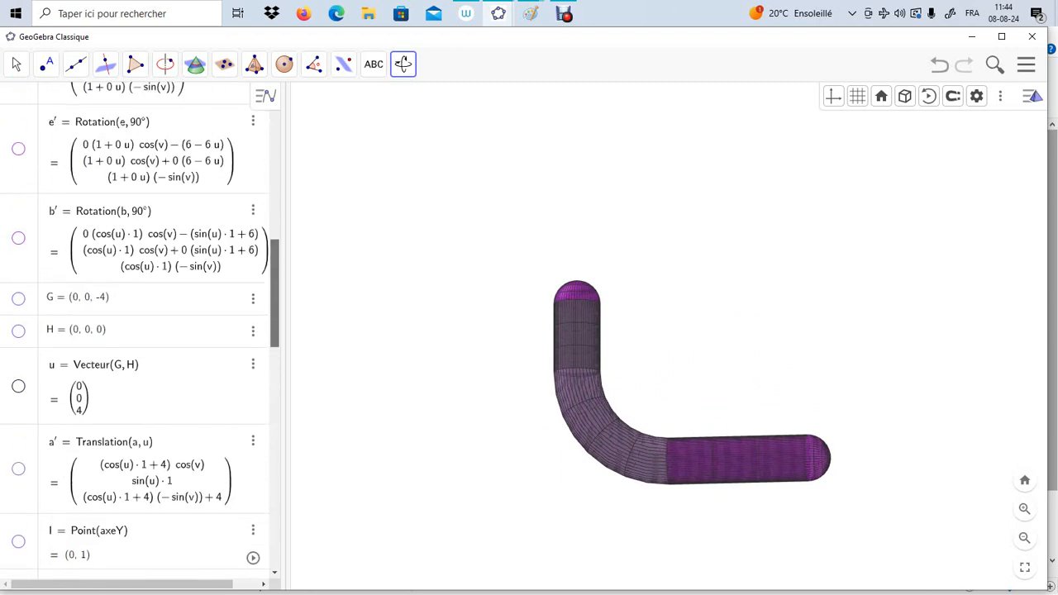
scroll(140, 323, up, 5)
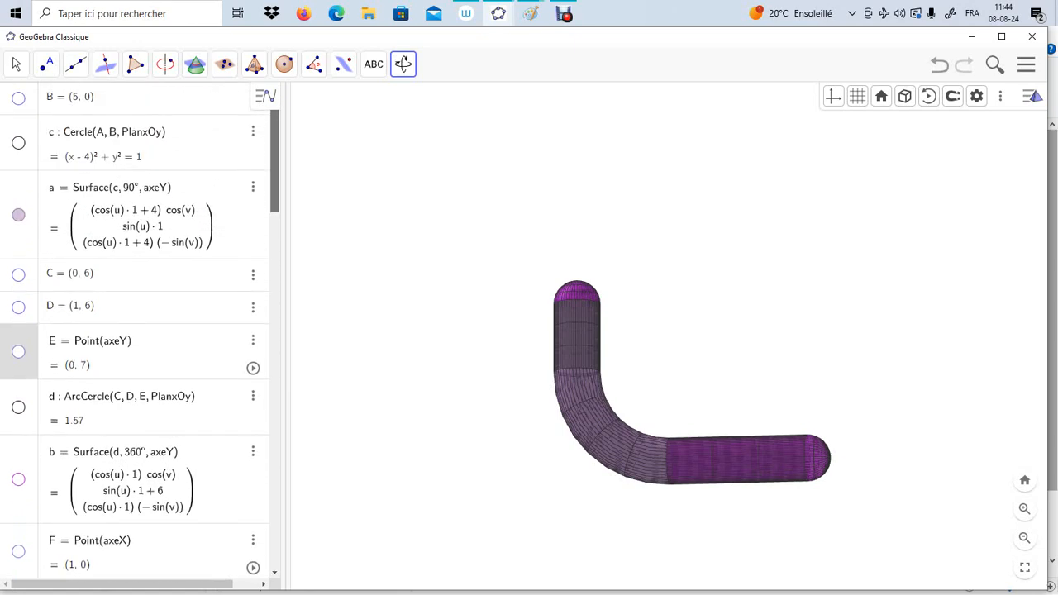
scroll(136, 330, down, 12)
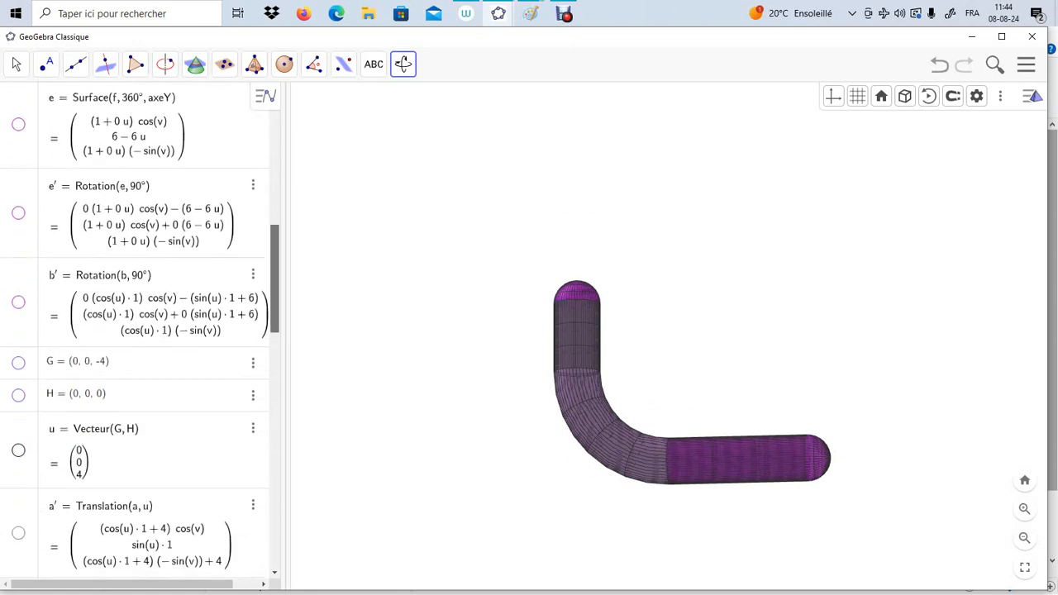
scroll(140, 331, down, 15)
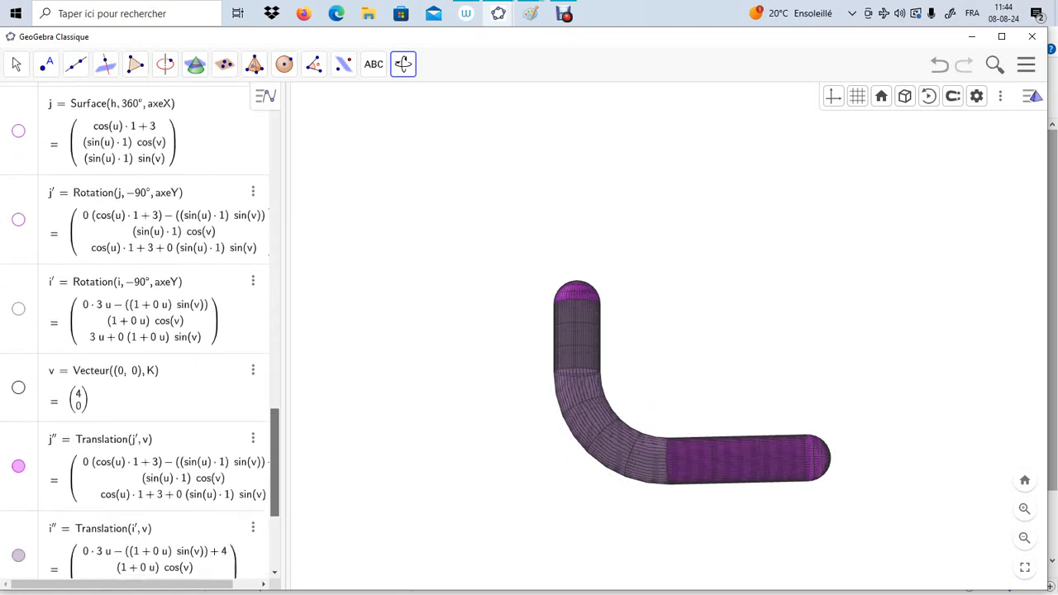
scroll(140, 331, down, 1)
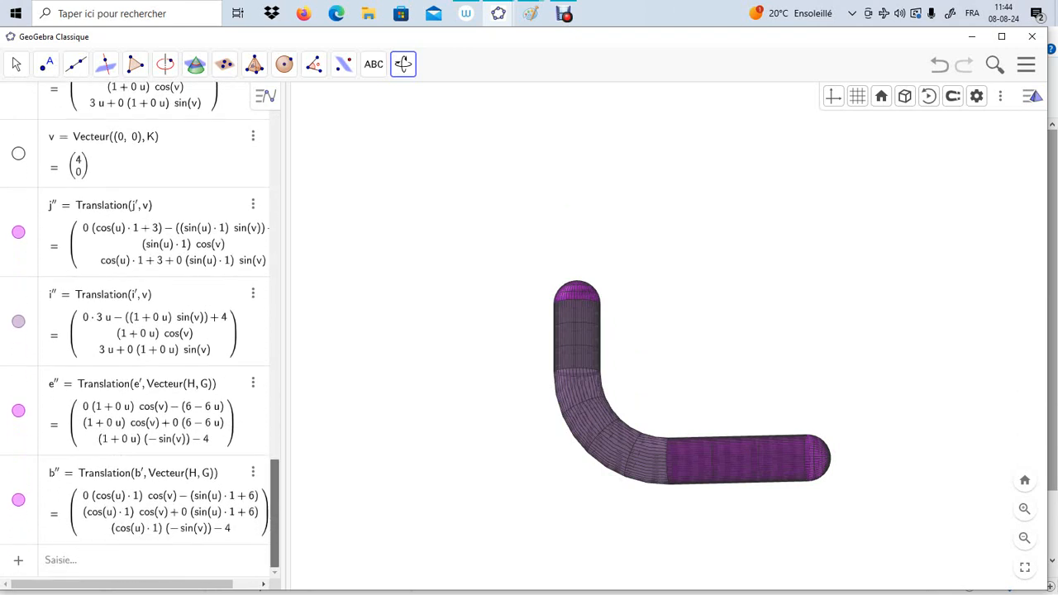
Switch to the new Paint window, paste the GeoGebra capture showing the axes, and shift it to frame the bar
click(531, 13)
click(603, 83)
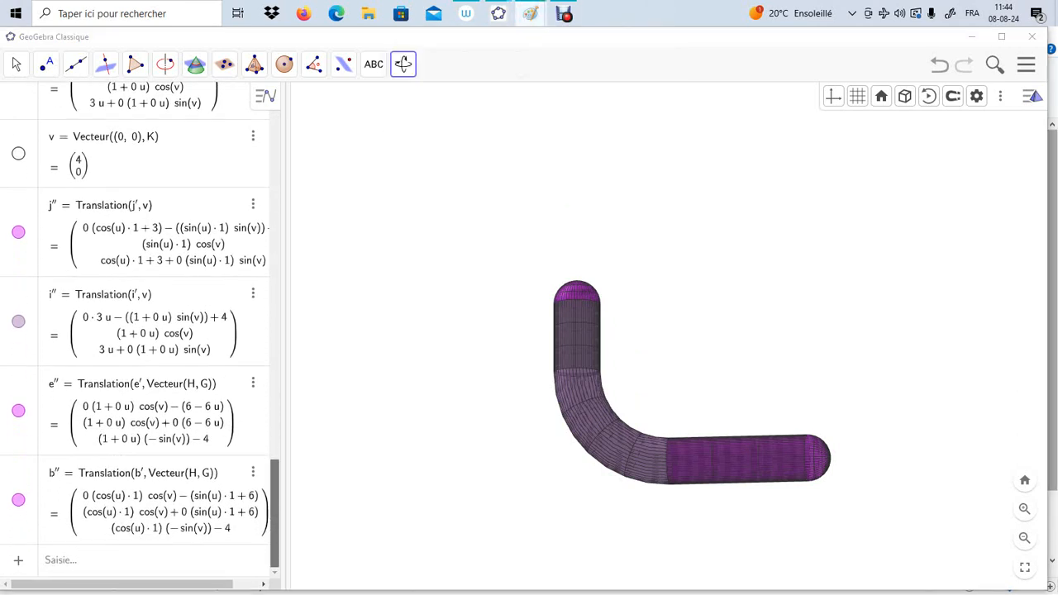
key(ctrl+v)
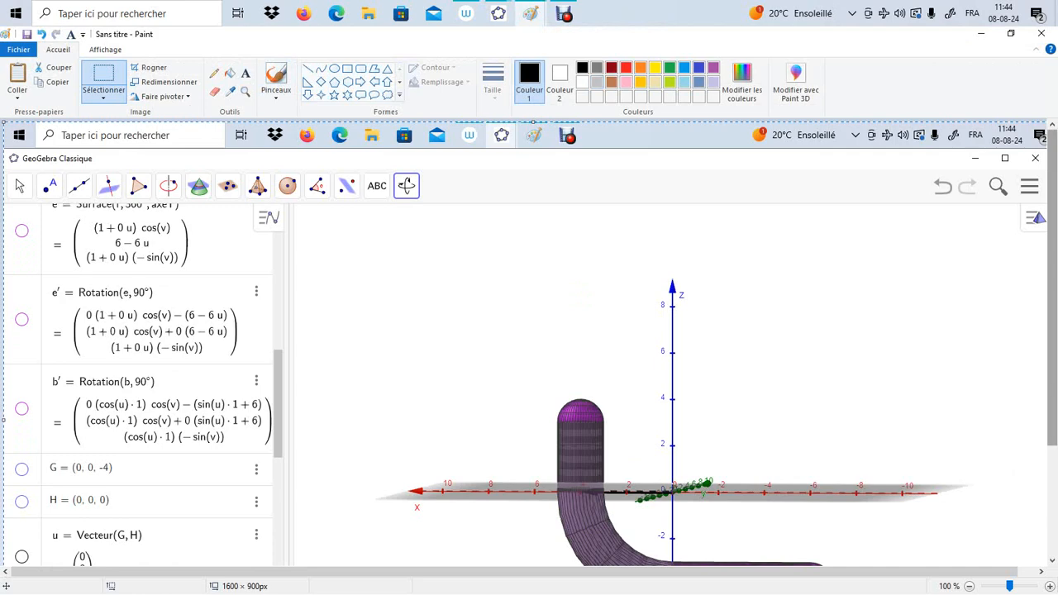
drag(677, 288, 463, 193)
Capture the GeoGebra view of the bar without axes, paste it into the new Paint canvas, and shift it to centre the bar
mouse_move(498, 14)
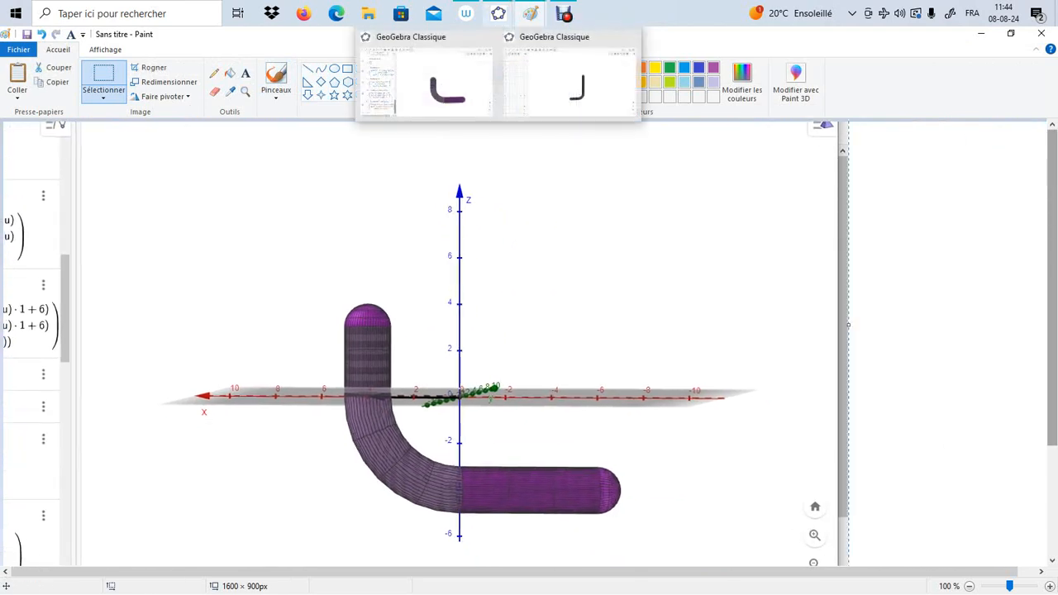
click(446, 79)
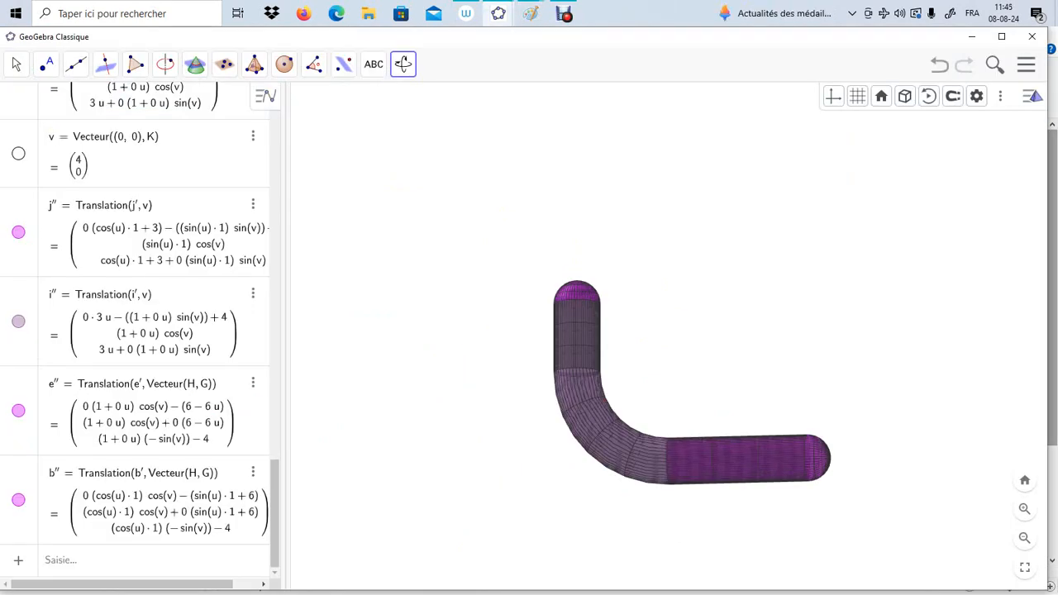
mouse_move(529, 13)
click(601, 78)
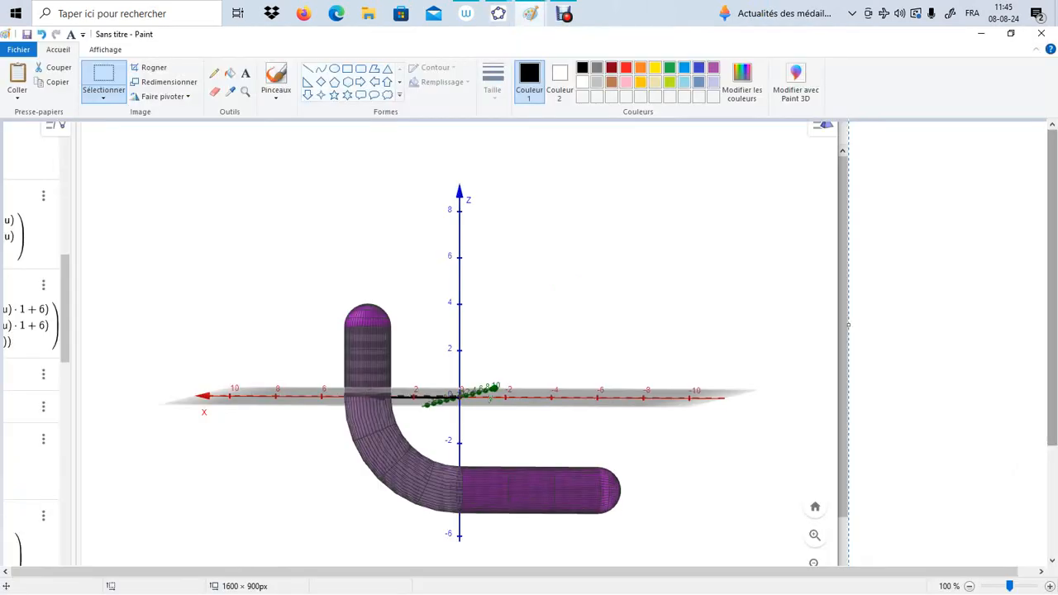
key(ctrl+v)
drag(635, 324, 469, 241)
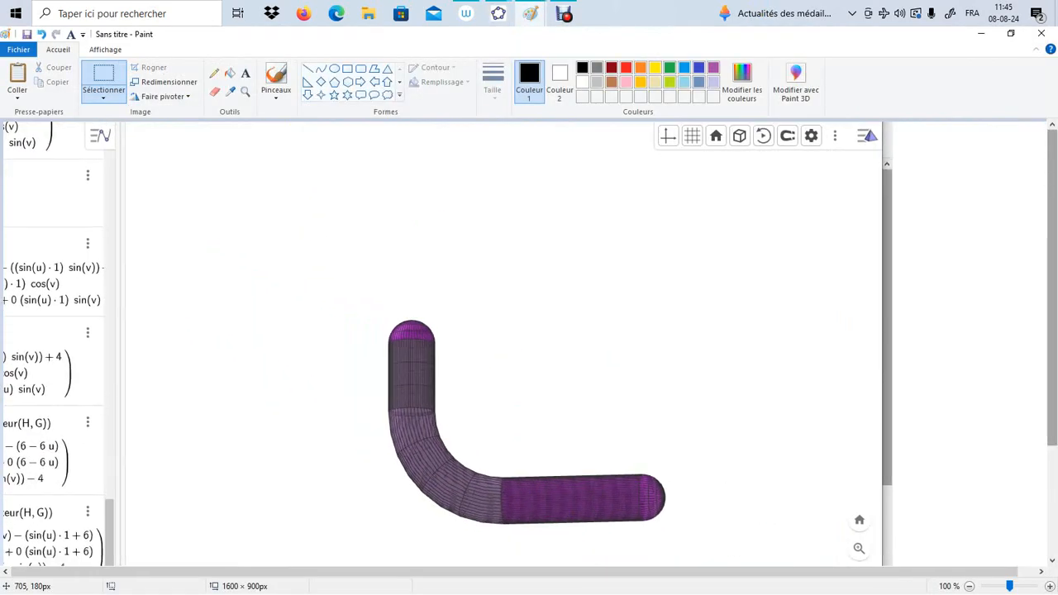
drag(586, 271, 509, 209)
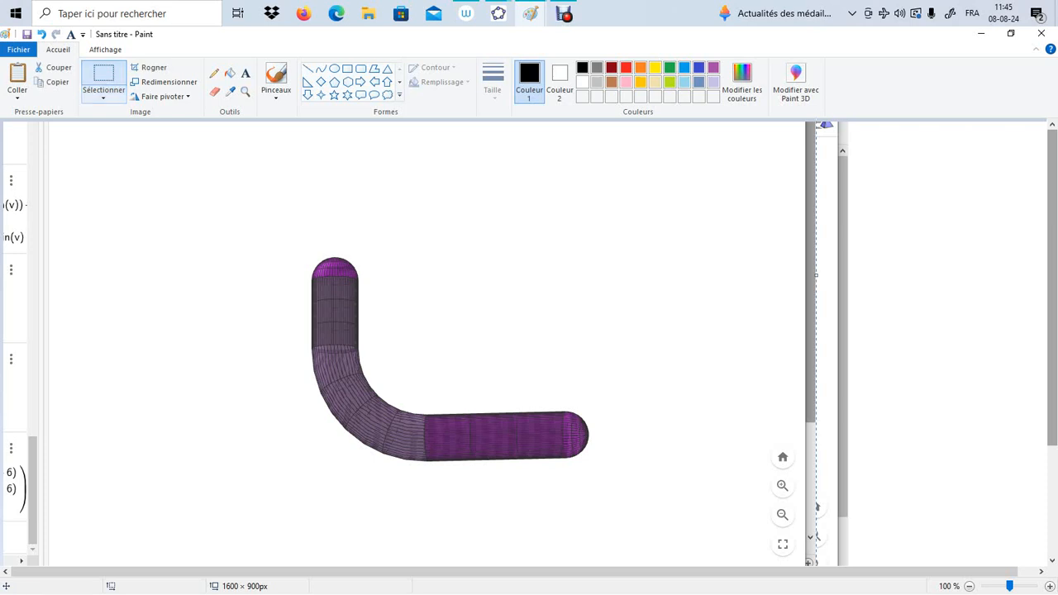
Copy a region of about 495 × 339 px around the bare bar and paste it into the Paint window with the stabiliser sketch
click(104, 76)
drag(293, 257, 620, 480)
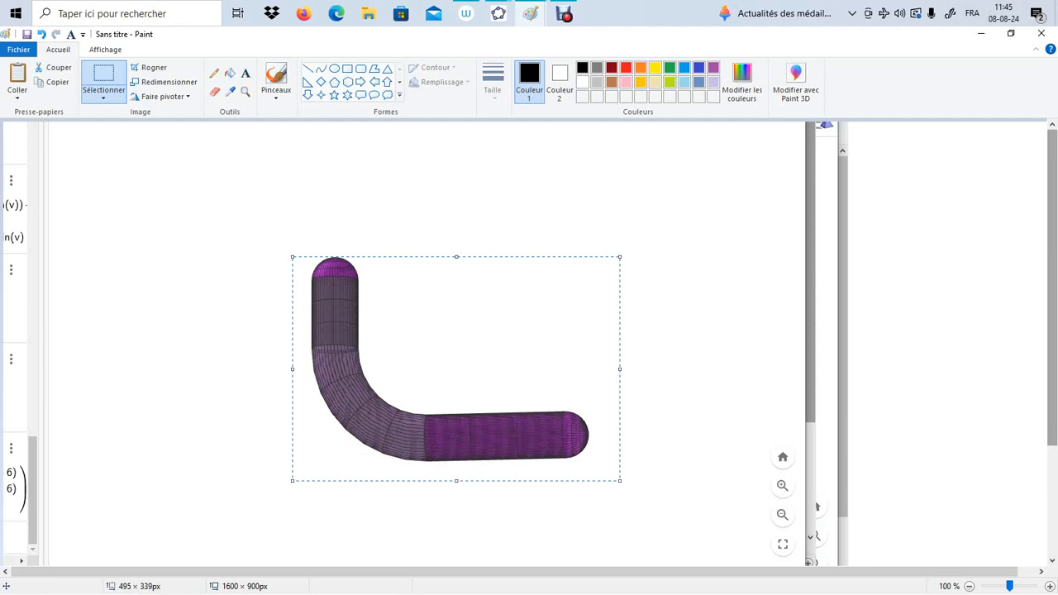
click(531, 13)
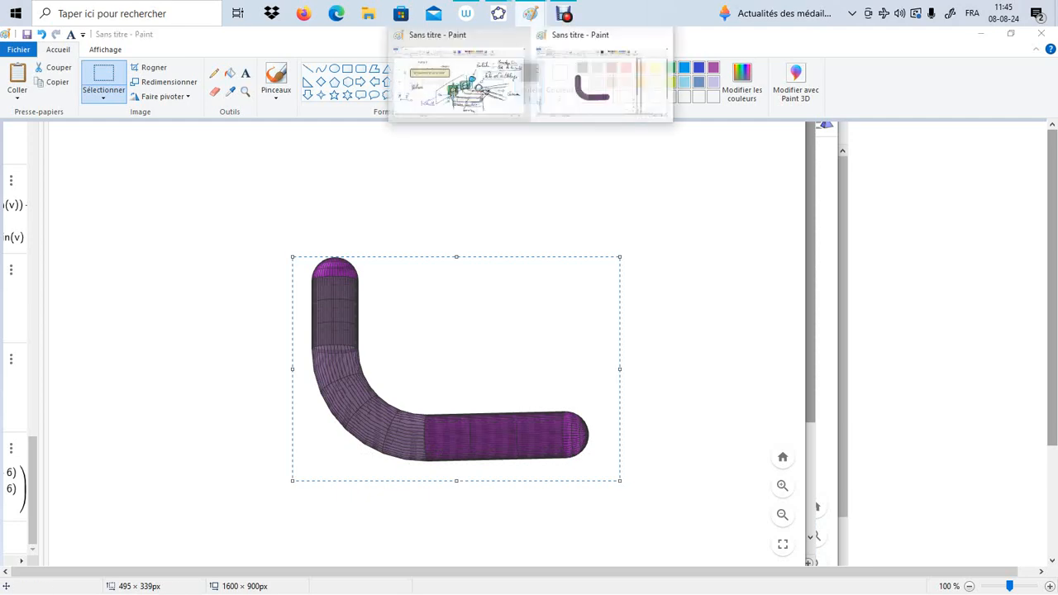
click(459, 83)
key(ctrl+v)
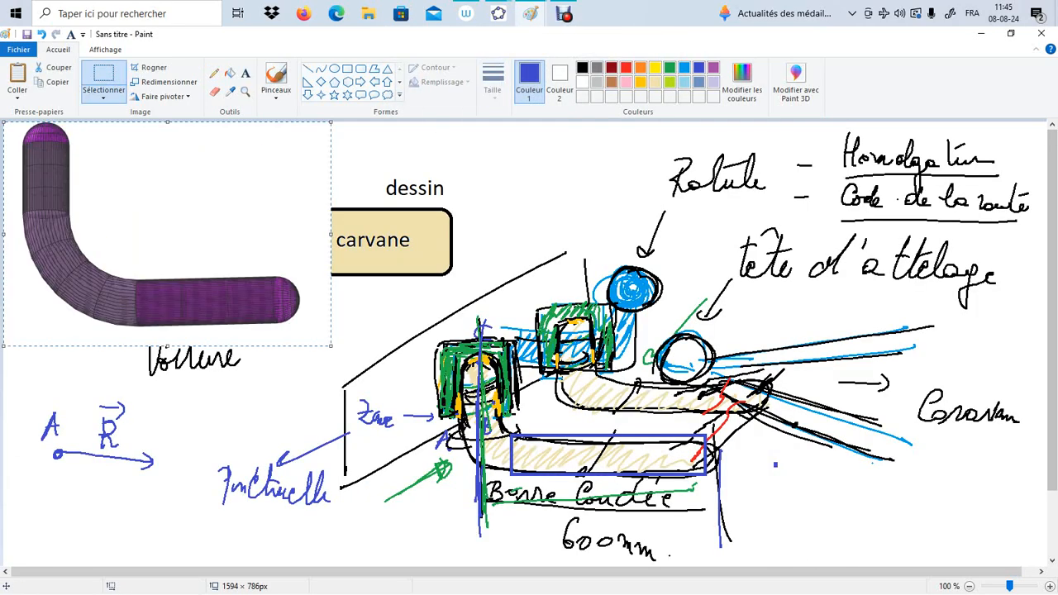
Scale the pasted bar image to 70% with proportions kept and place it beside the sketched bent bar, over the caravan drawbar lines
right_click(141, 223)
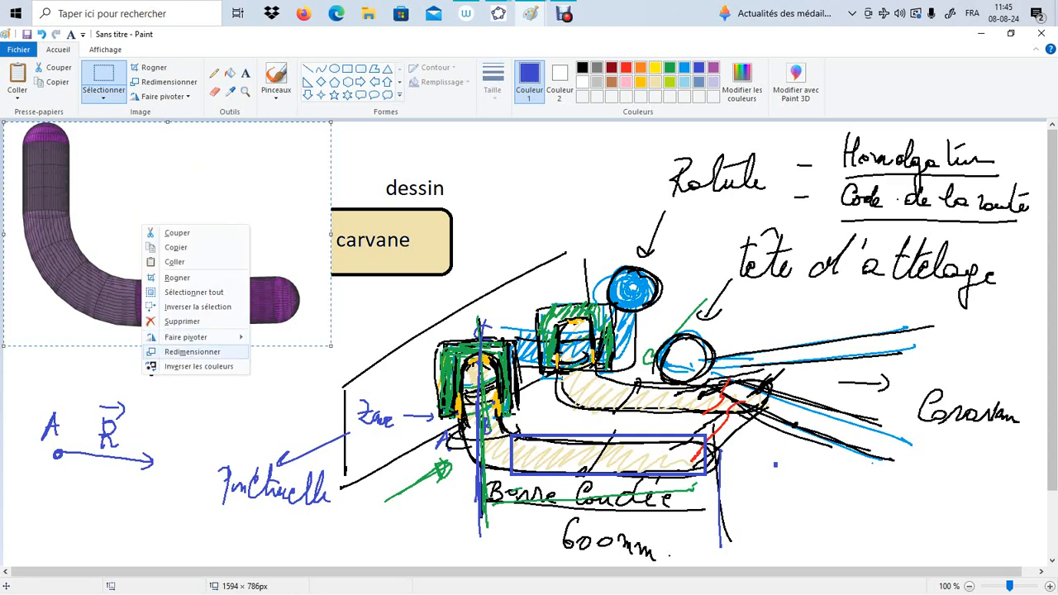
click(189, 281)
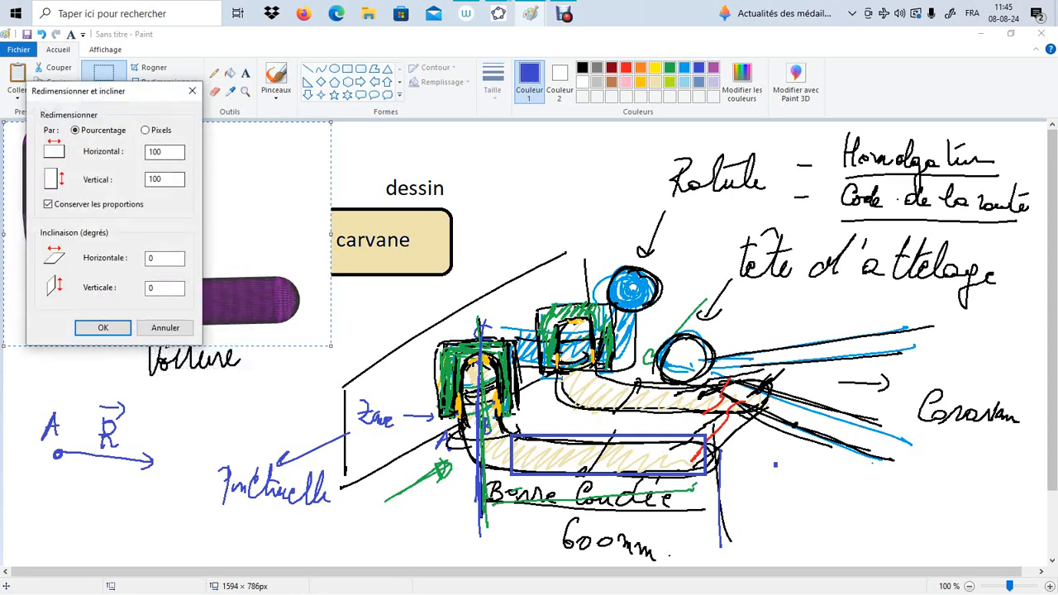
double_click(155, 152)
text(70)
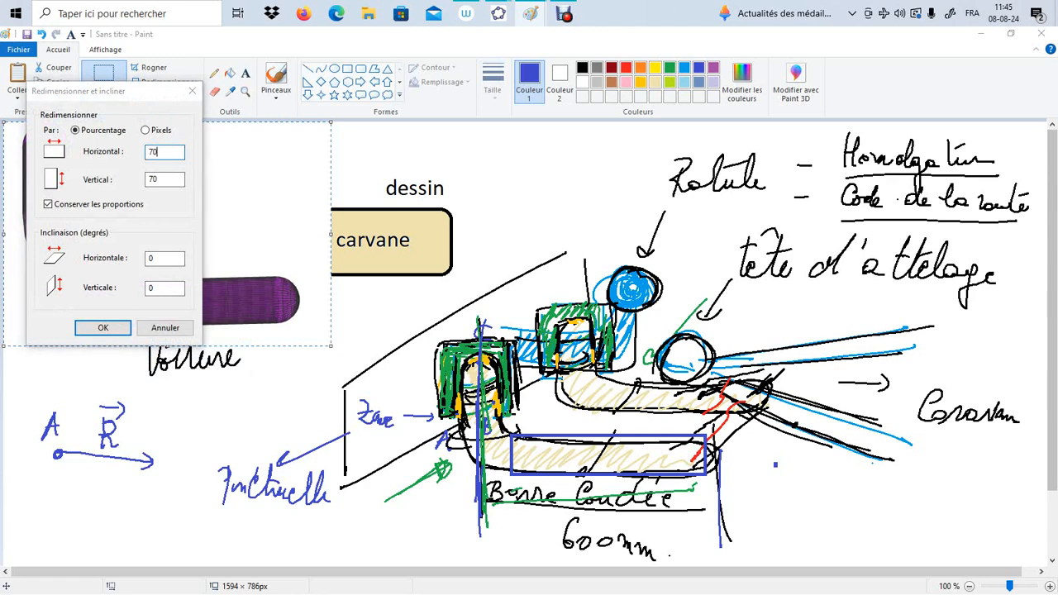
key(Return)
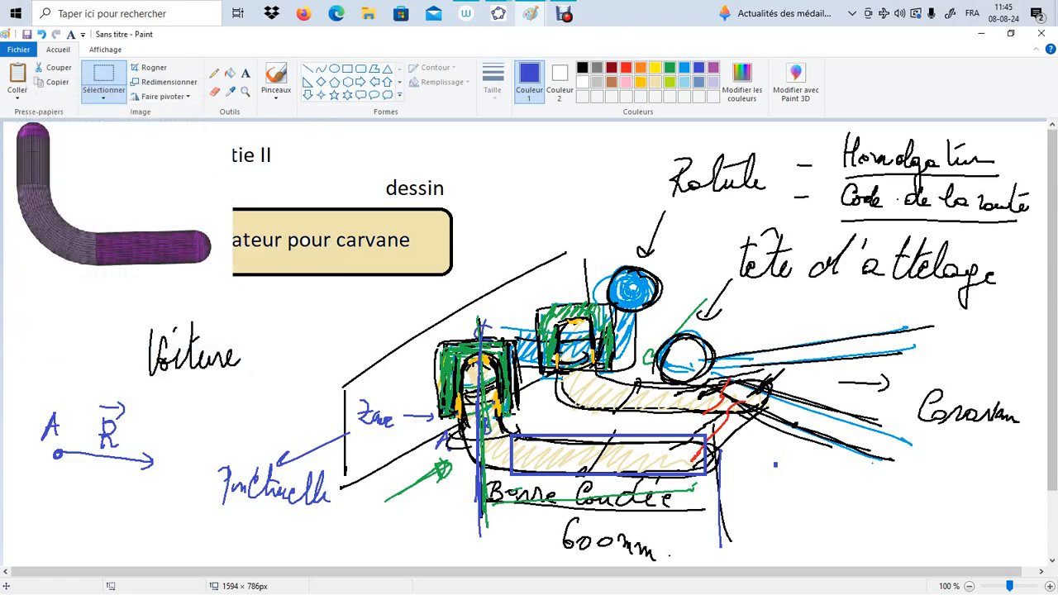
mouse_move(157, 273)
mouse_down()
mouse_move(405, 424)
mouse_move(652, 522)
mouse_move(656, 567)
mouse_move(901, 562)
mouse_move(942, 554)
mouse_move(1024, 497)
mouse_up()
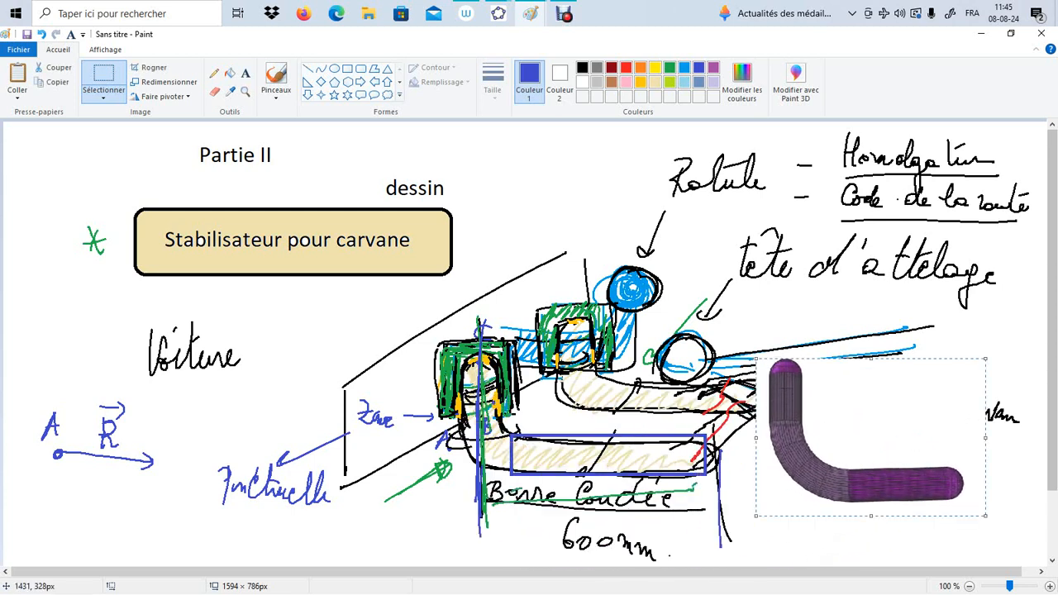
click(948, 328)
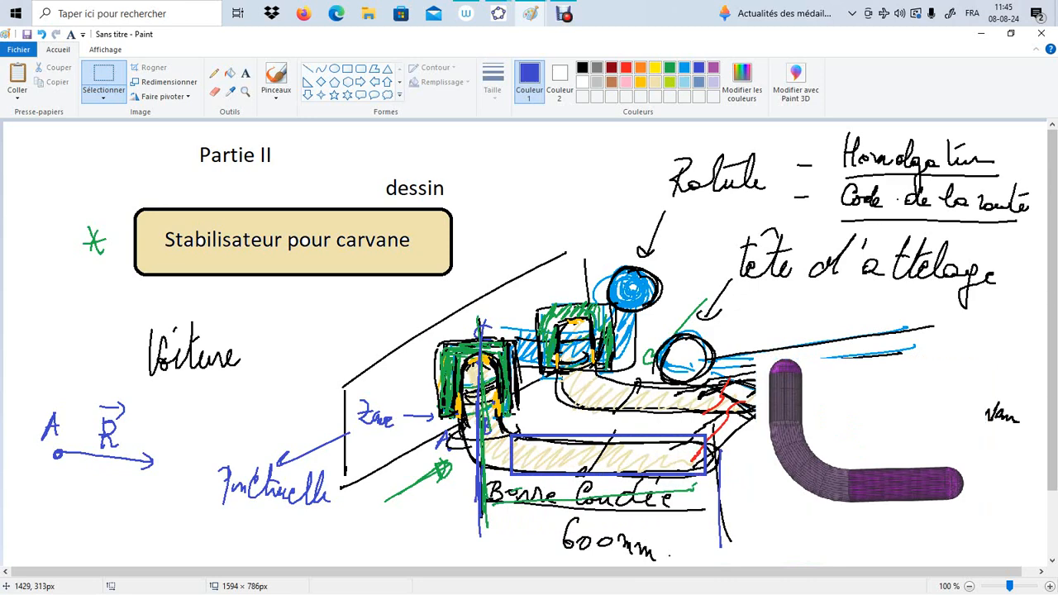